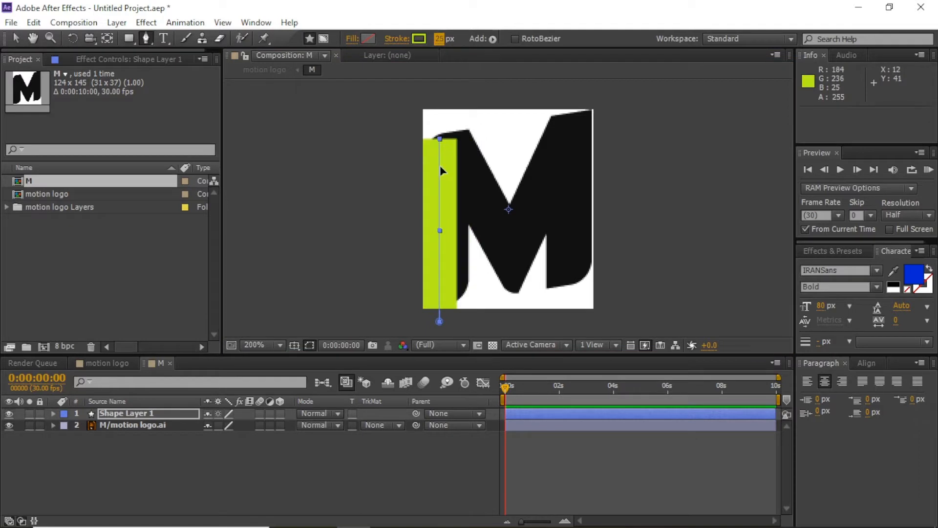
Step: Centre the vertical path on the M's left stem and set its stroke width to 34 px
left_click_drag(440, 165, 445, 166)
left_click_drag(440, 42, 446, 50)
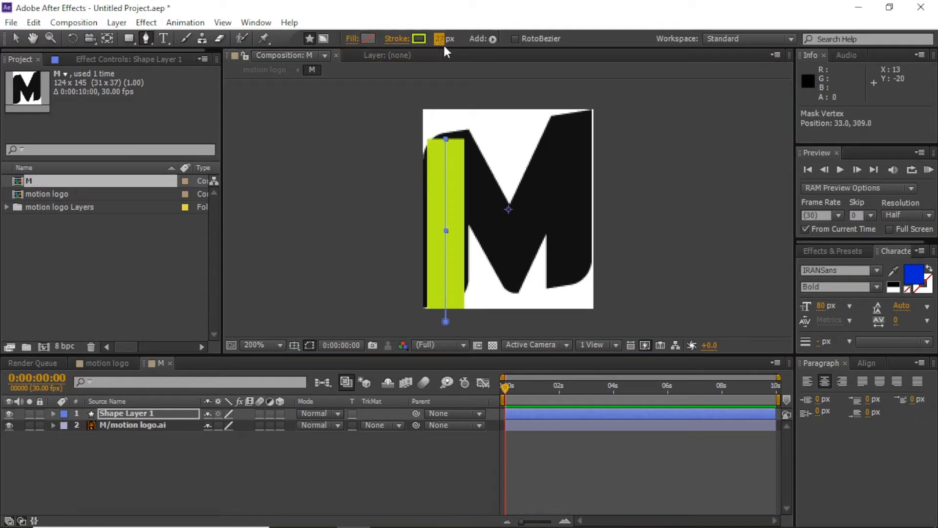
key("Up")
key("Up")
key("Up")
key("Up")
key("Up")
key("Up")
key("Up")
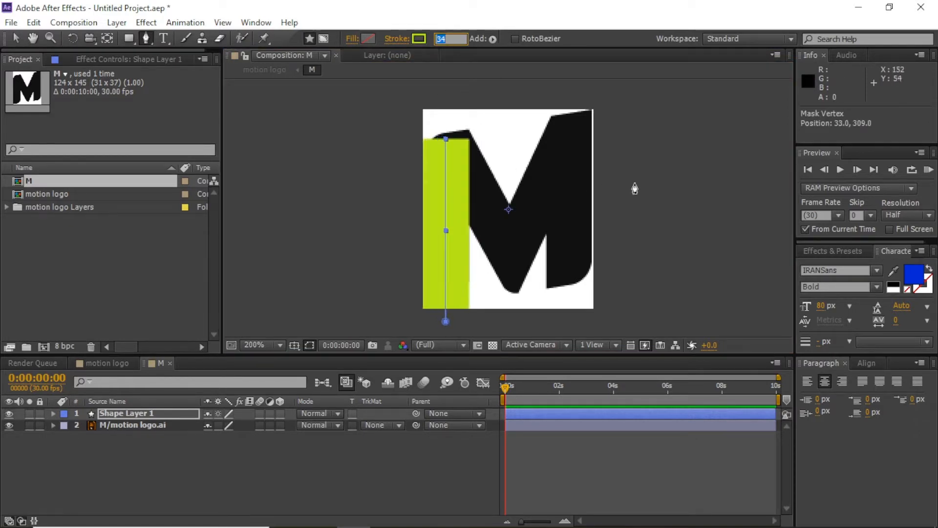
Step: Extend the Shape Layer 1 path from the left stem's top down the M's first diagonal, aligning both vertices with the letter
left_click(635, 188, "ctrl")
left_click(446, 139)
left_click(446, 321)
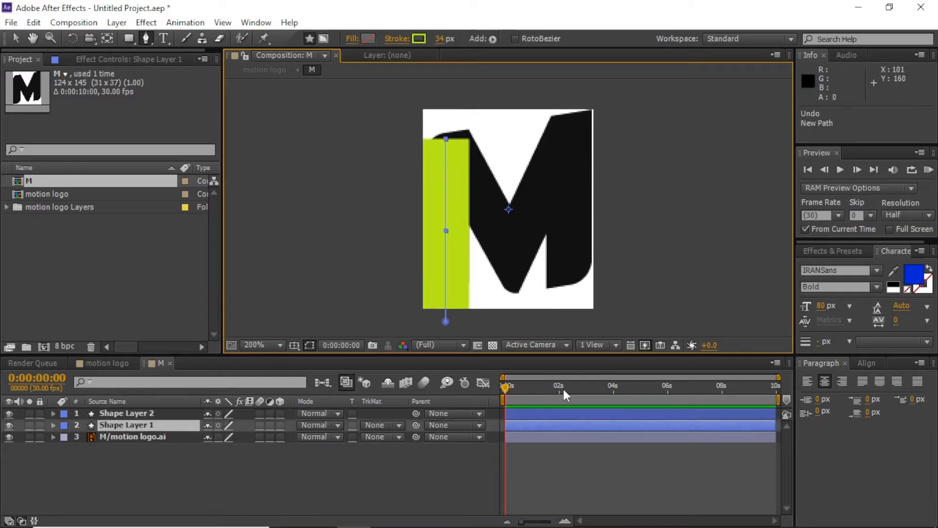
left_click(445, 139)
left_click(506, 243)
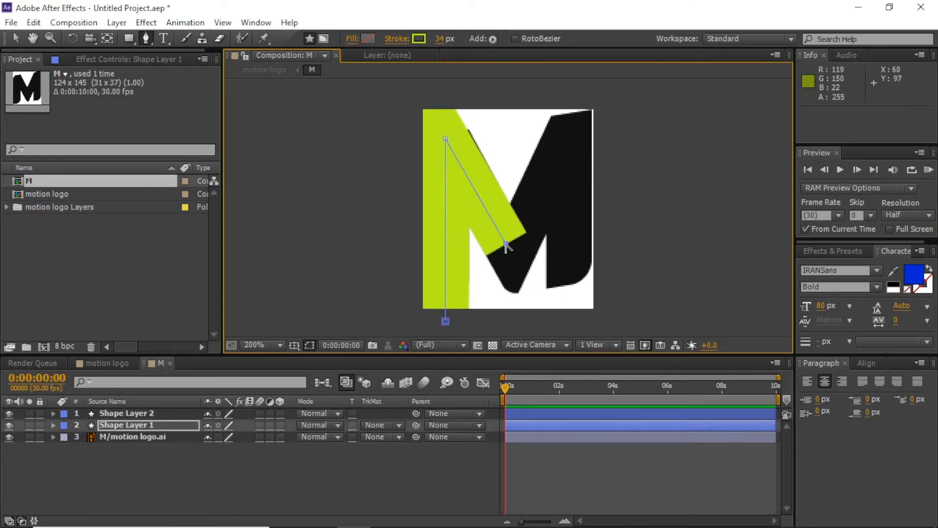
left_click_drag(506, 245, 514, 268)
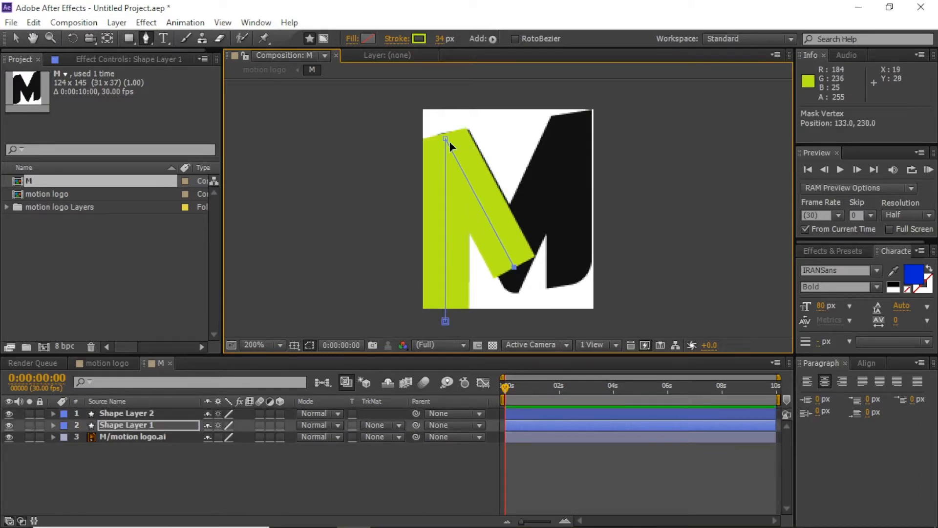
left_click_drag(446, 139, 445, 134)
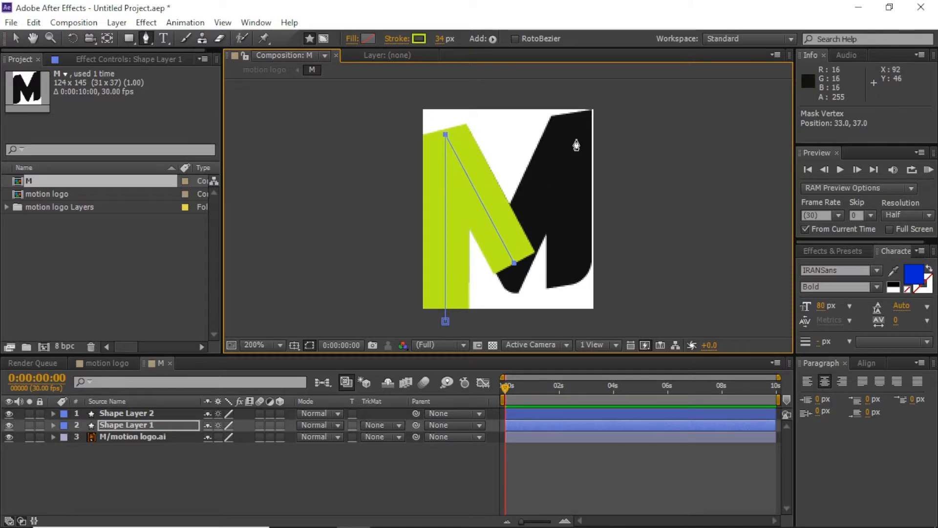
key("ctrl+z")
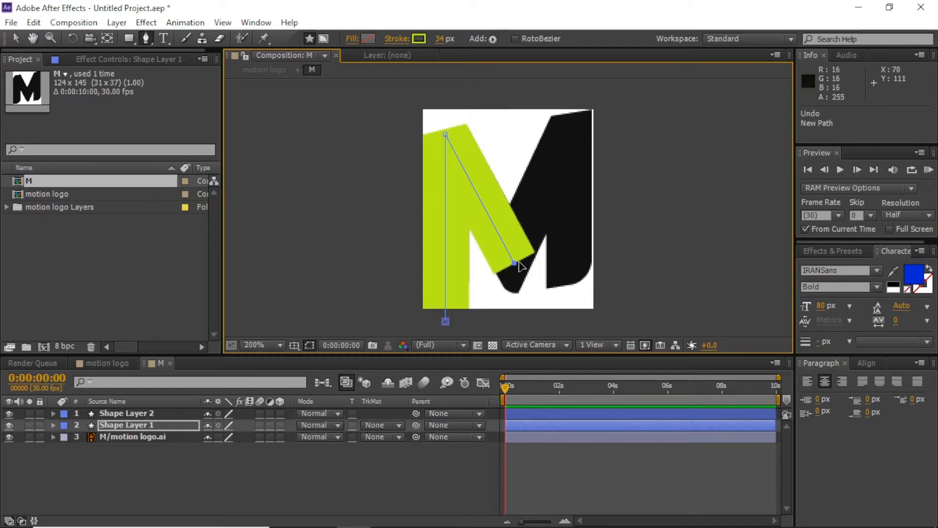
Step: Continue the path up the second diagonal and down the right stem, aligning the stroke with the M
left_click(571, 131)
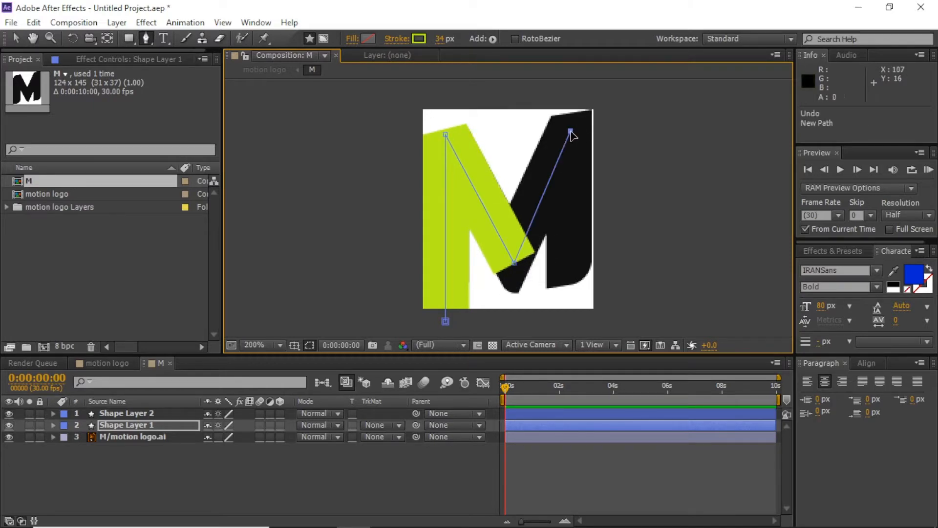
left_click(514, 260)
left_click_drag(512, 257, 511, 253)
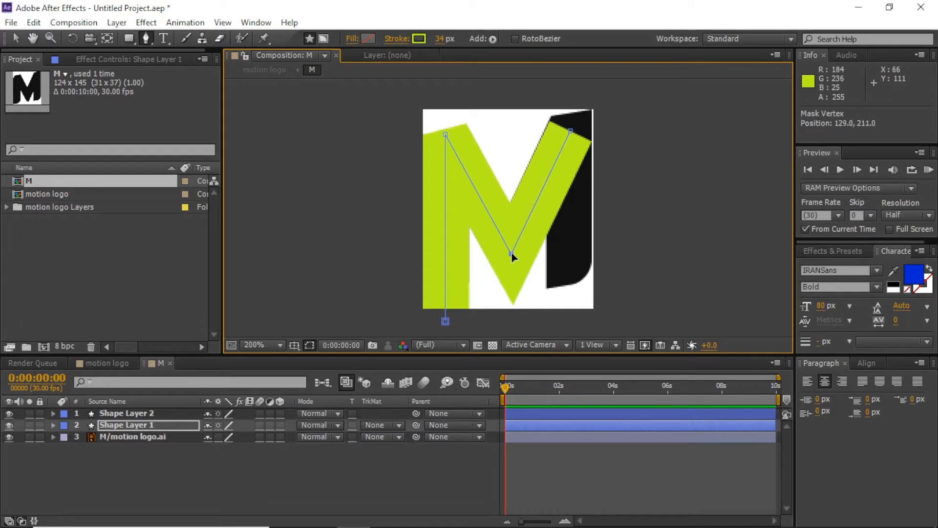
left_click_drag(571, 131, 572, 129)
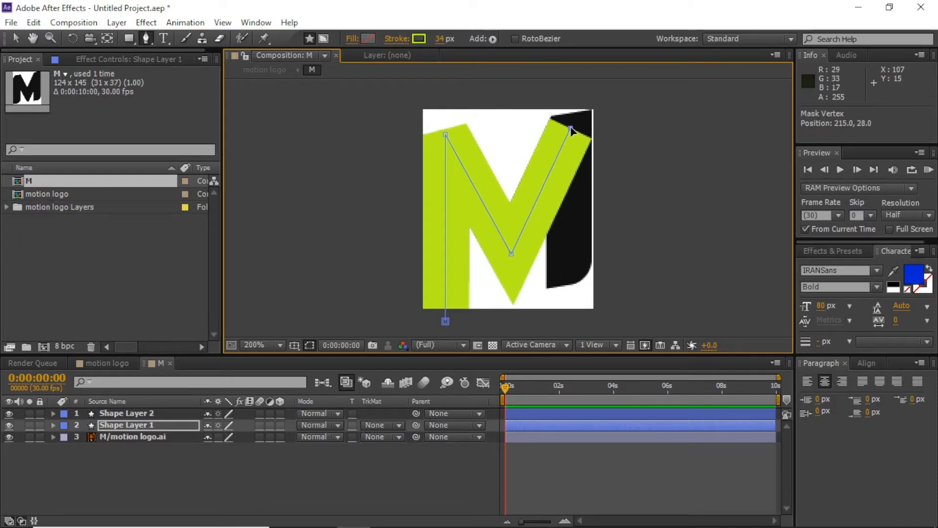
left_click(571, 288)
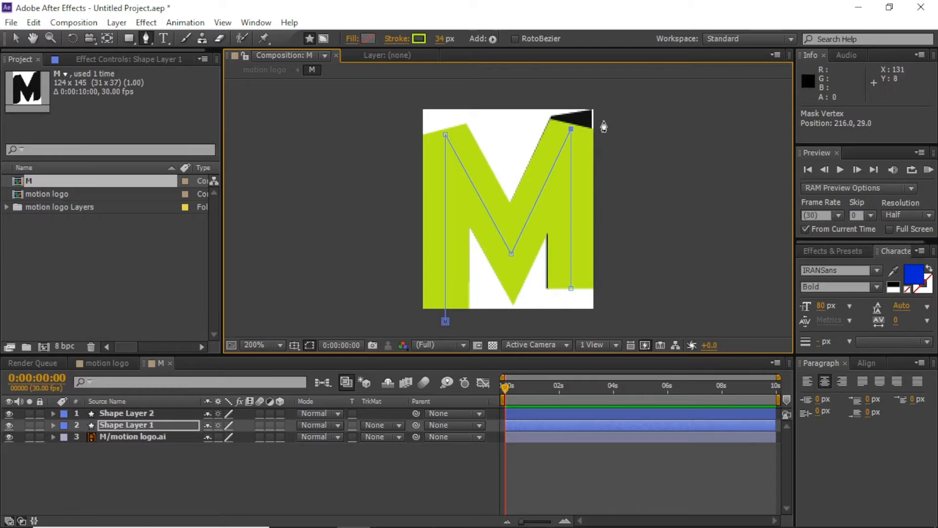
left_click_drag(618, 110, 569, 288)
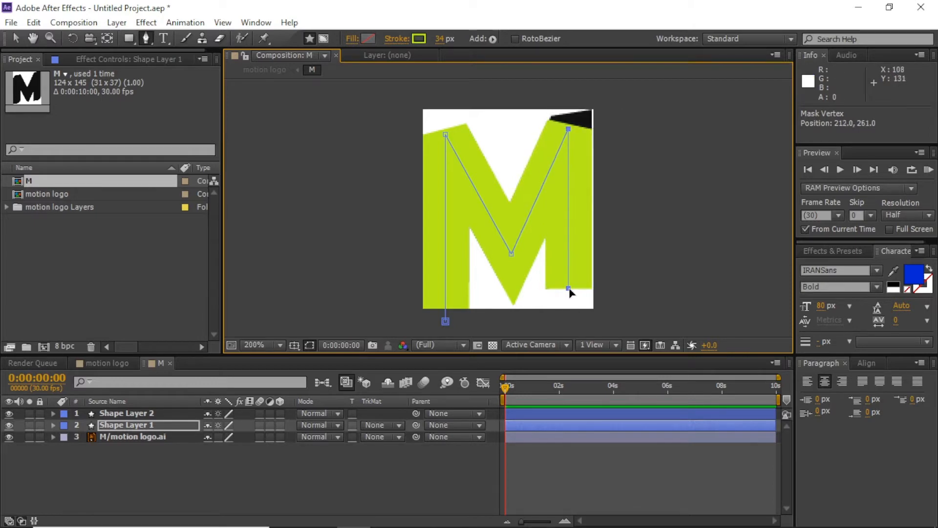
Step: Raise the right stem's top vertex and fine-tune the central vertex so the stroke covers the M better
left_click(568, 131, "ctrl")
key("ctrl+z")
left_click_drag(569, 129, 569, 121)
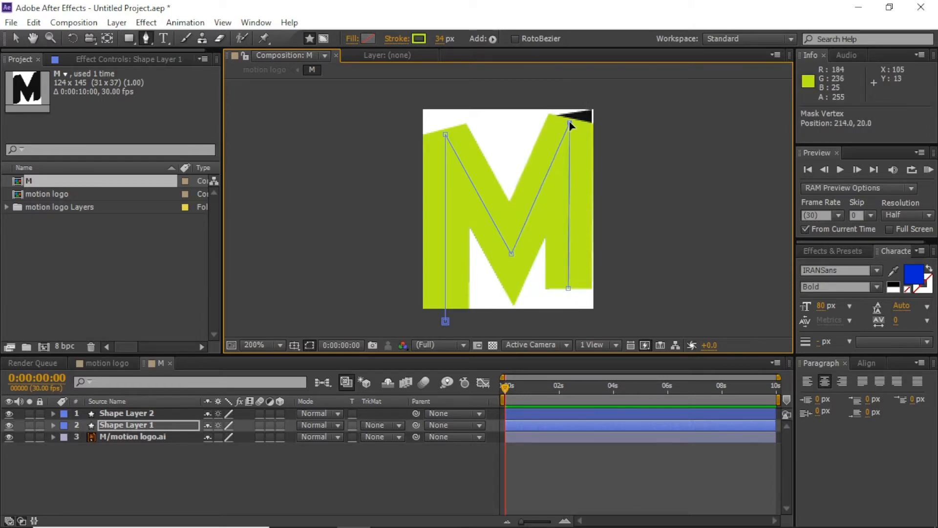
left_click_drag(511, 255, 513, 257)
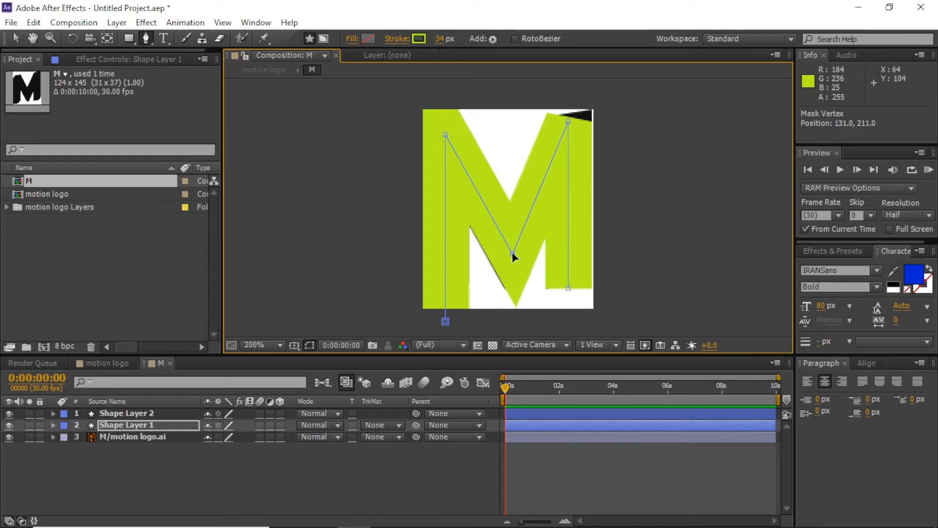
key("ctrl+z")
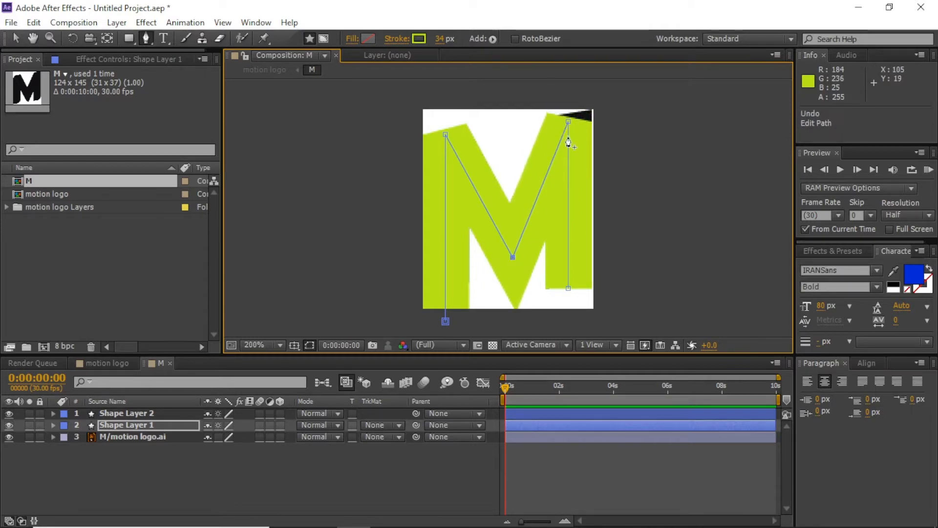
Step: Lower Shape Layer 1's opacity to 81% so the underlying M shows through
key("t")
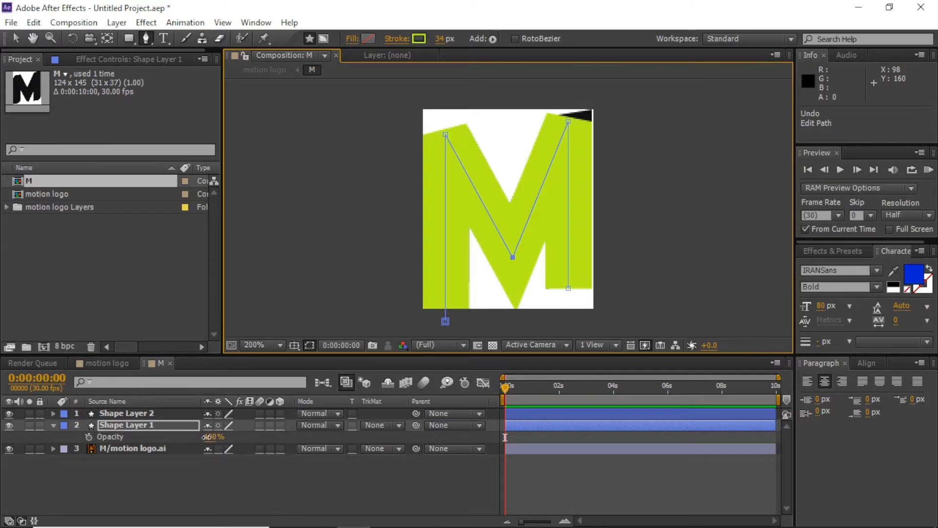
left_click_drag(206, 437, 240, 435)
key("v")
double_click(512, 252)
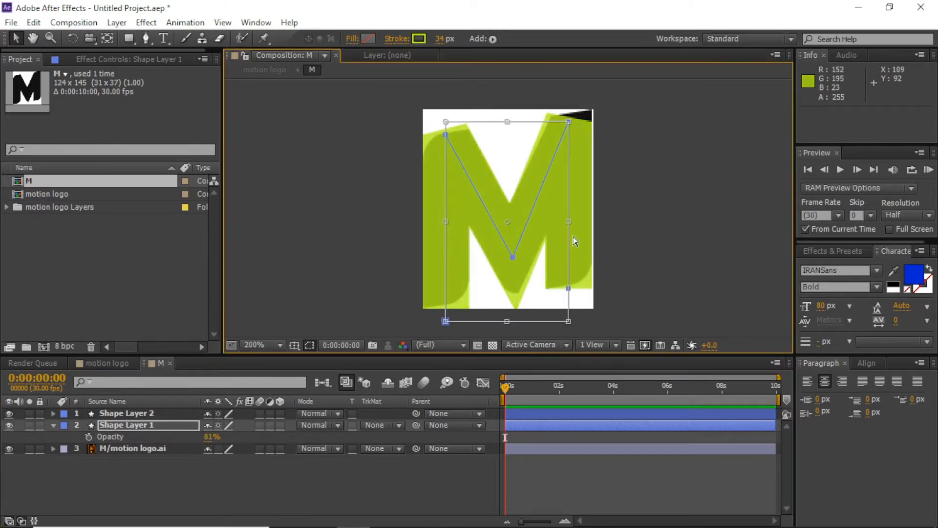
double_click(529, 334)
left_click_drag(530, 317, 512, 271)
key("ctrl+z")
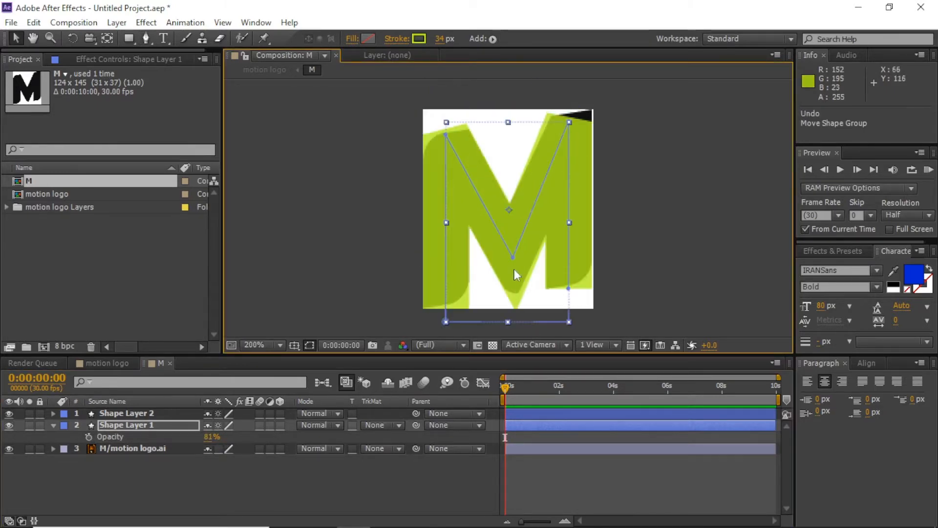
key("ctrl+z")
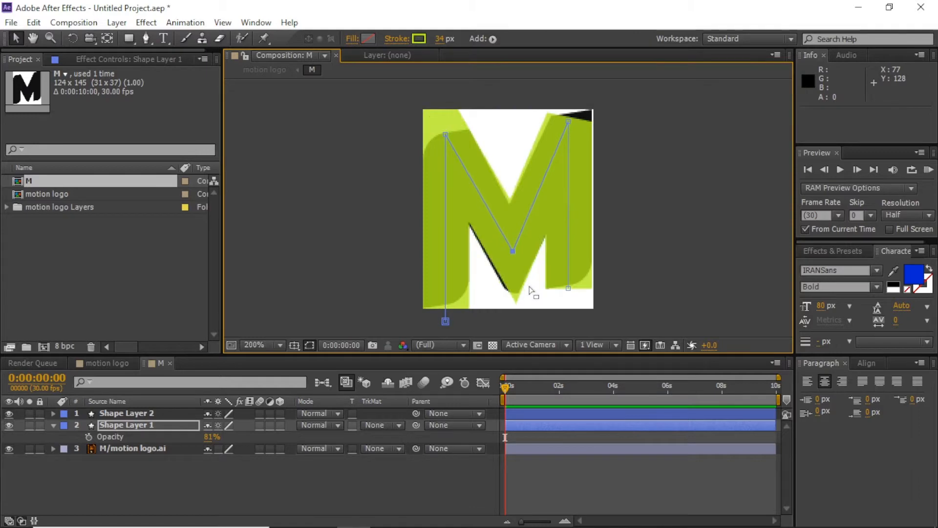
Step: Reposition the path's upper-right, central and upper-left vertices until the stroke fully covers the M
left_click(568, 121)
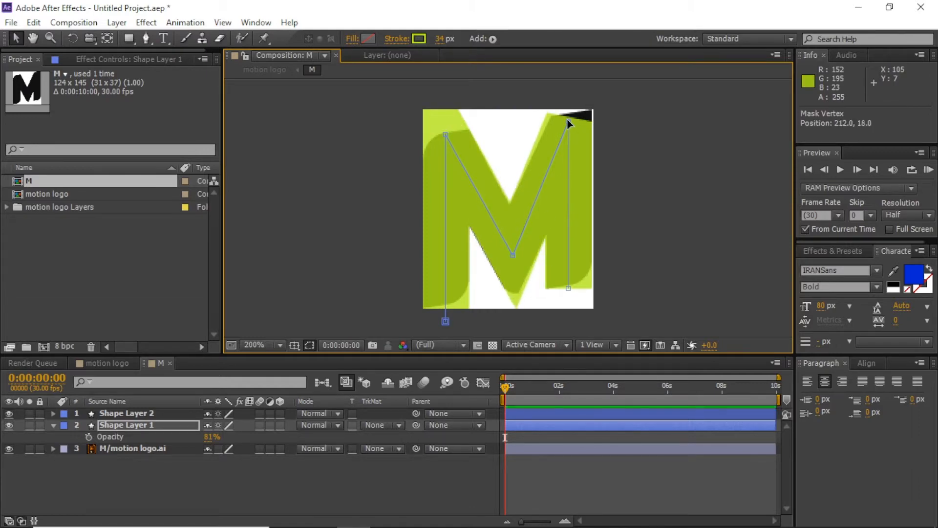
left_click_drag(567, 127, 571, 111)
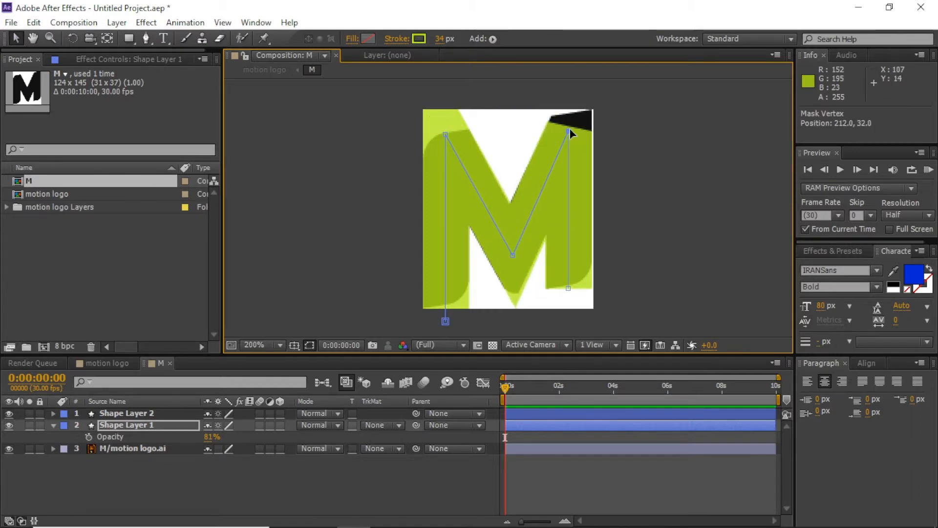
left_click(511, 254)
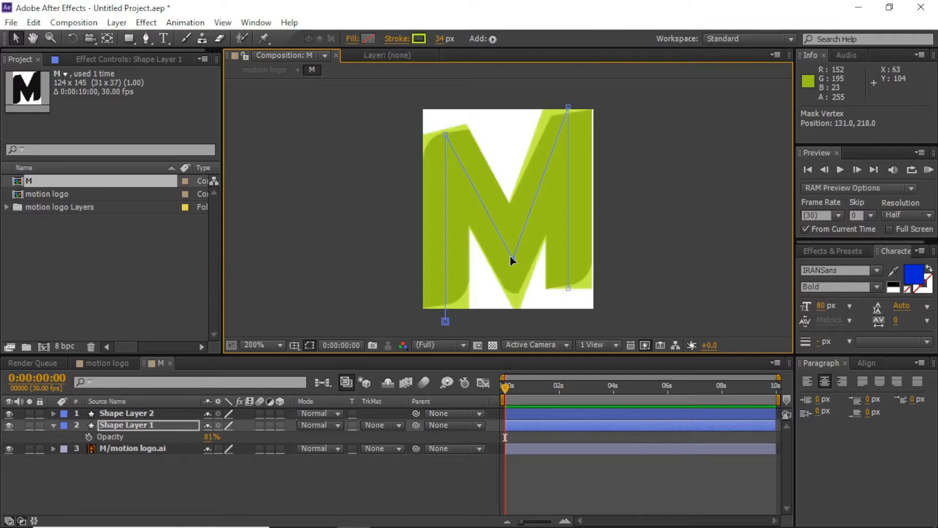
left_click_drag(569, 107, 571, 109)
left_click_drag(449, 138, 448, 134)
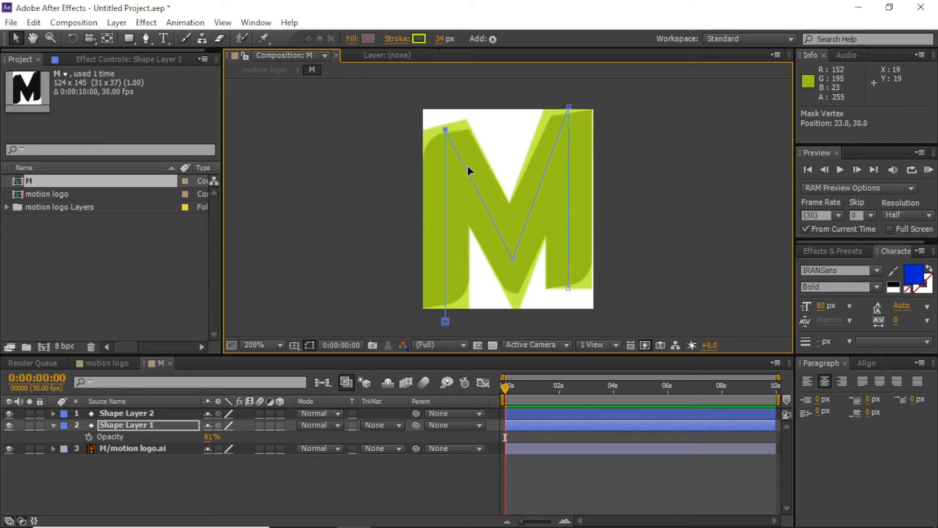
Step: Restore Shape Layer 1's opacity to 100% and delete the stray Shape Layer 2
left_click_drag(212, 437, 245, 437)
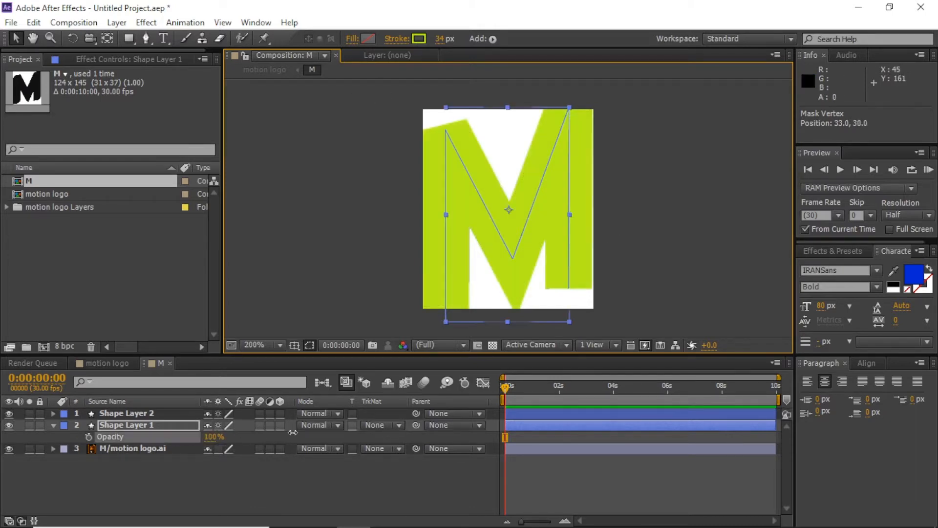
left_click(381, 424)
left_click(395, 461)
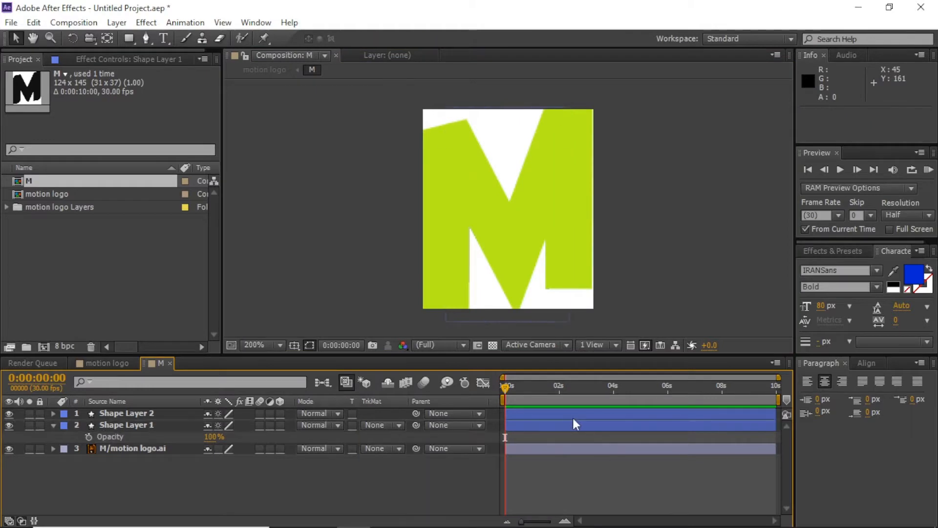
left_click(573, 415)
key("Delete")
Step: Place Shape Layer 1 below M/motion logo.ai and set its track matte to Alpha
key("ctrl+bracketleft")
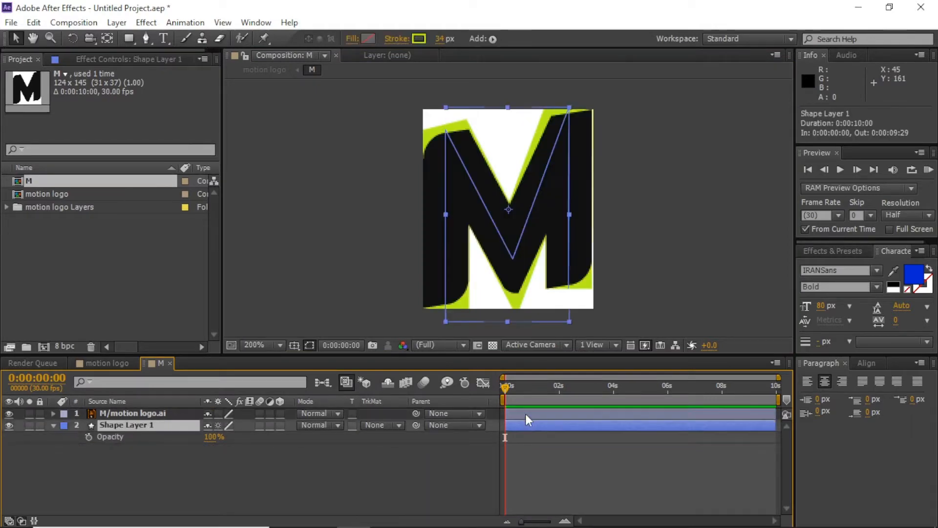
left_click(381, 425)
left_click(386, 460)
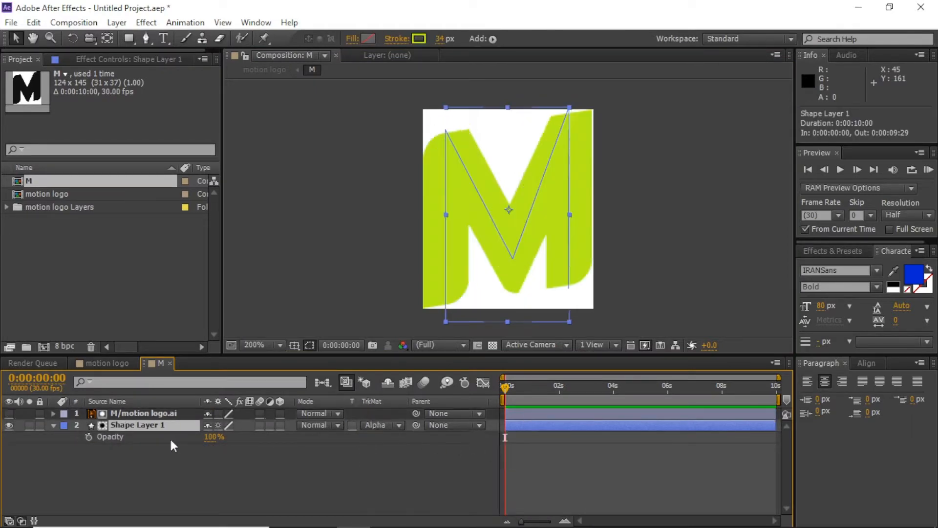
Step: Add Trim Paths to Shape Layer 1 and expand its properties
left_click(54, 424)
left_click(54, 424)
left_click(287, 436)
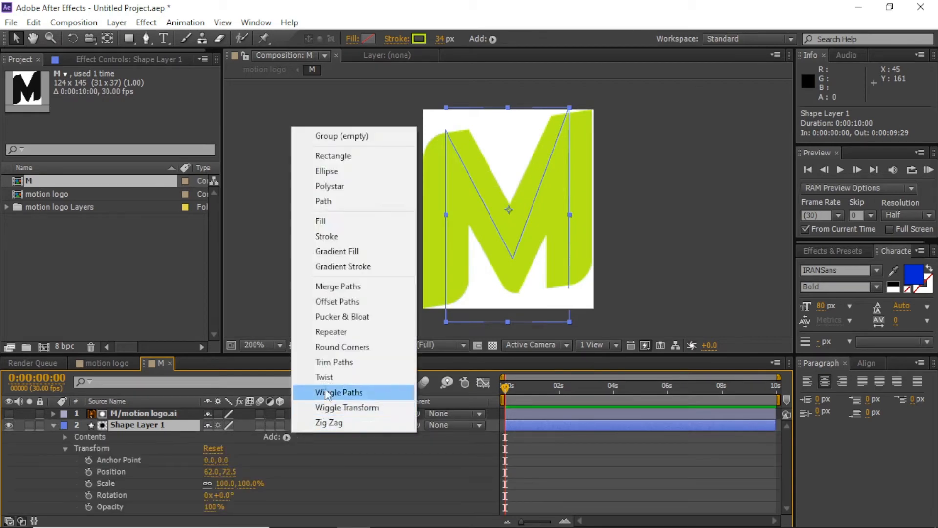
left_click(333, 362)
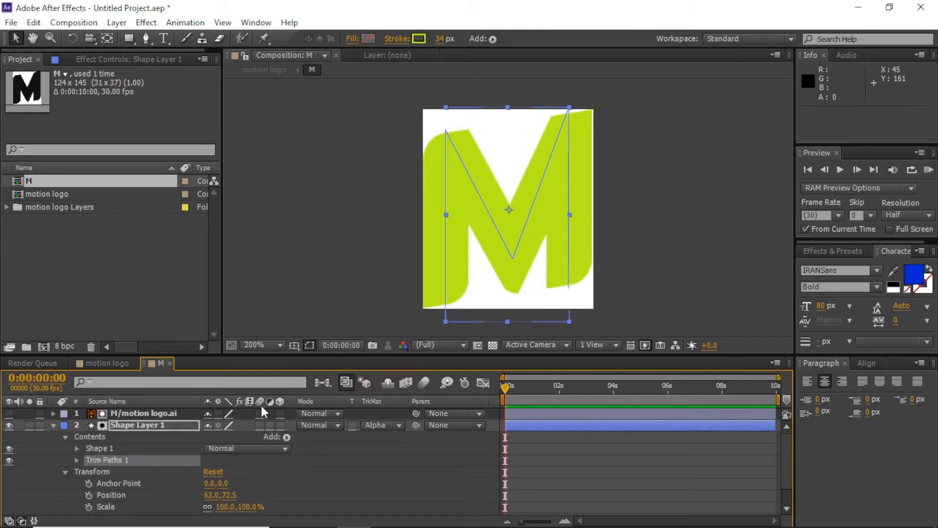
left_click(77, 460)
mouse_move(214, 483)
left_mouse_down()
mouse_move(152, 482)
mouse_move(206, 482)
mouse_move(187, 494)
mouse_move(224, 495)
left_mouse_up()
left_click(146, 497)
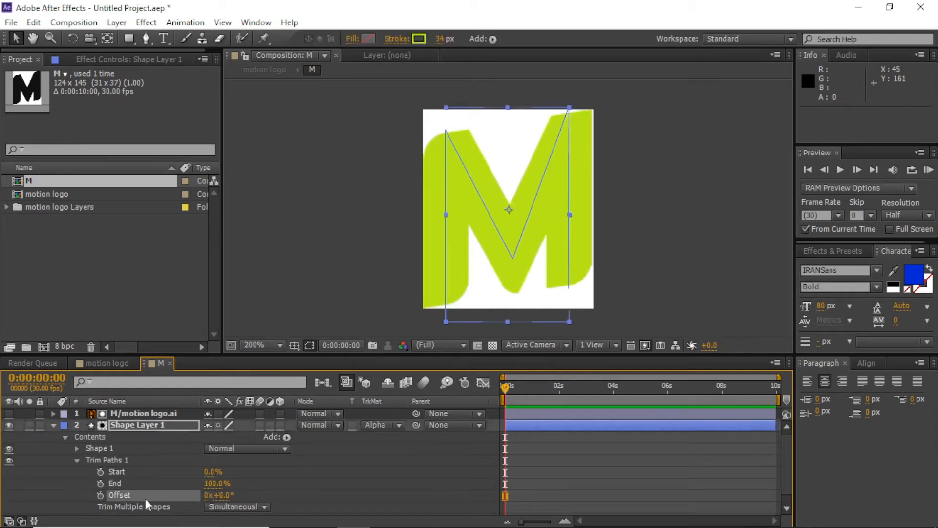
Step: Keyframe the Trim Paths End from 0% at the first frame to 100% at 0:00:01:28, easing into the last keyframe
left_click(100, 484)
left_click(338, 483)
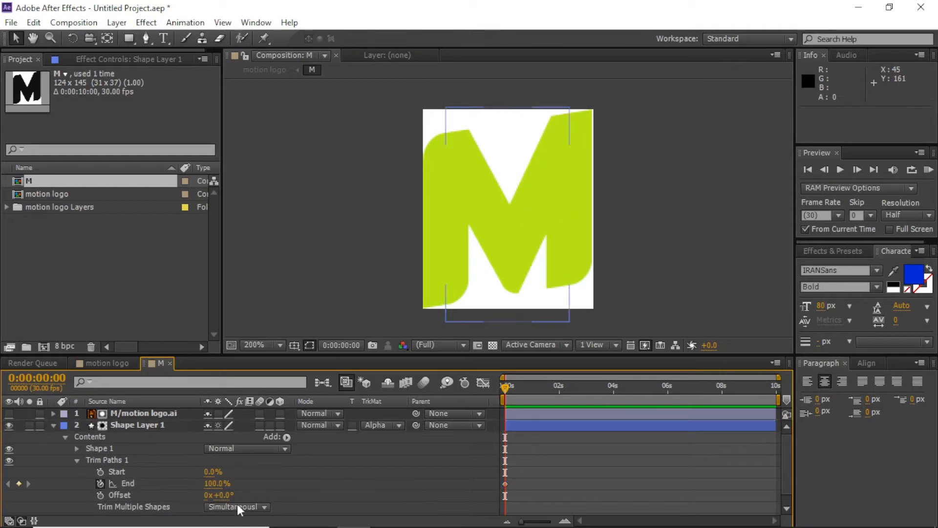
mouse_move(213, 484)
left_mouse_down()
mouse_move(161, 483)
mouse_move(573, 484)
left_mouse_up()
left_click(558, 387)
left_click(483, 382)
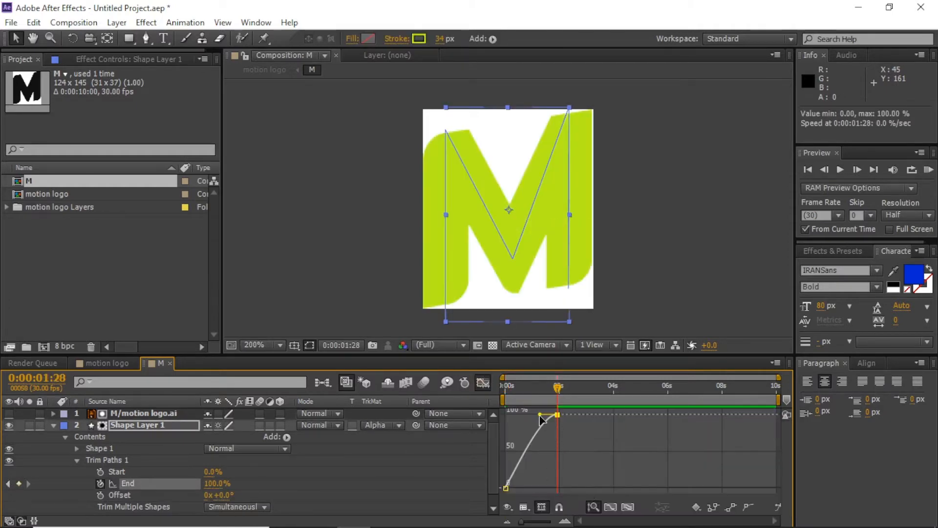
left_click(483, 382)
Step: Preview the M's draw-on animation from the first frame
left_click_drag(526, 397, 576, 408)
key("Home")
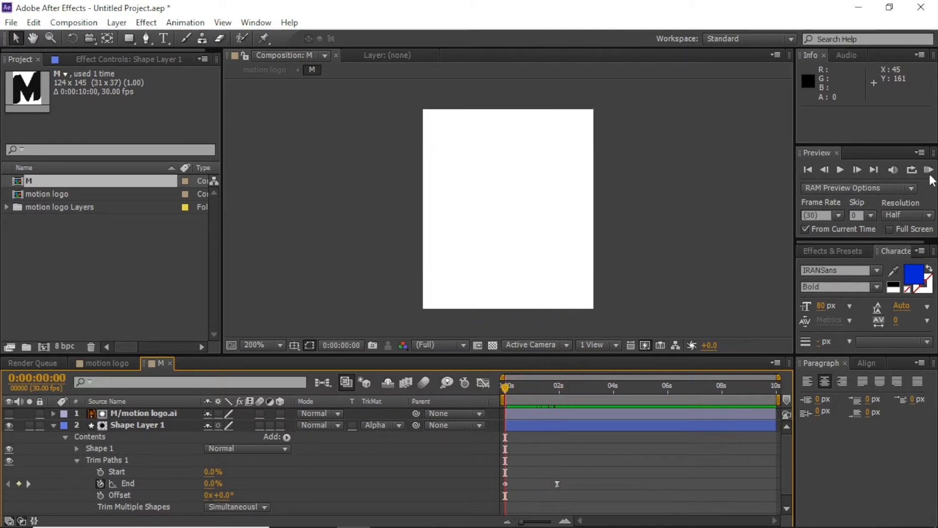
left_click(930, 171)
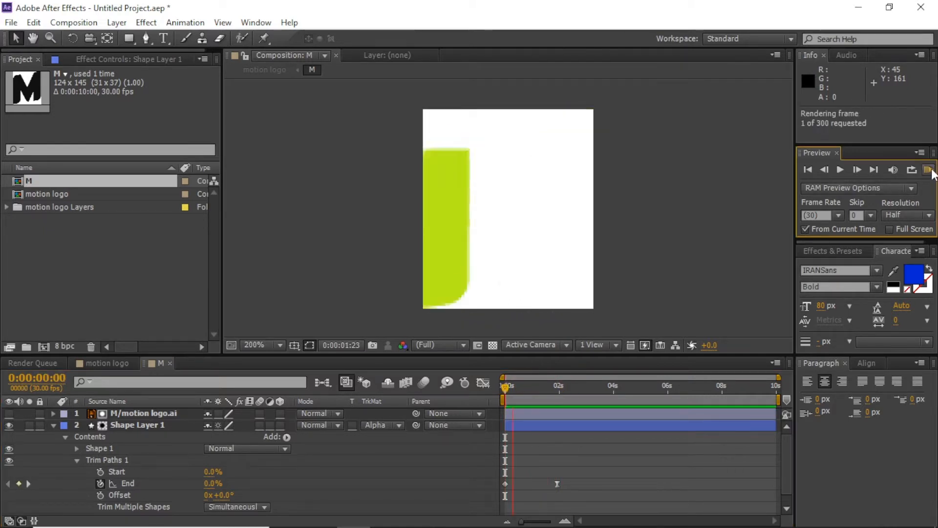
Step: Duplicate the M/motion logo.ai and Shape Layer 1 pair and offset the copies to start at 0:00:00:08
left_click(551, 457)
left_click_drag(551, 458, 538, 424)
key("ctrl+d")
left_click(546, 407)
left_click(543, 390)
left_click(544, 425)
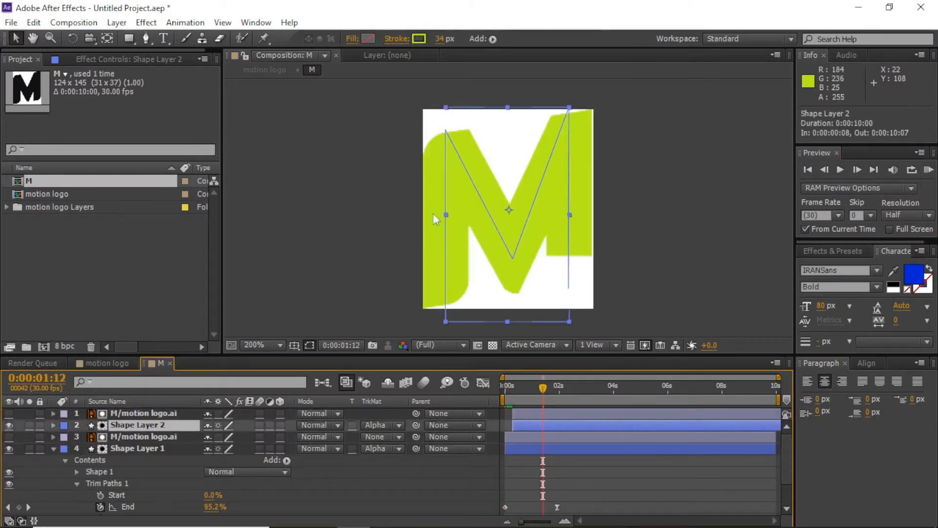
Step: Change Shape Layer 2's stroke colour to near-black (0F0F0F)
left_click(418, 38)
mouse_move(644, 342)
left_mouse_down()
mouse_move(454, 346)
mouse_move(450, 356)
left_mouse_up()
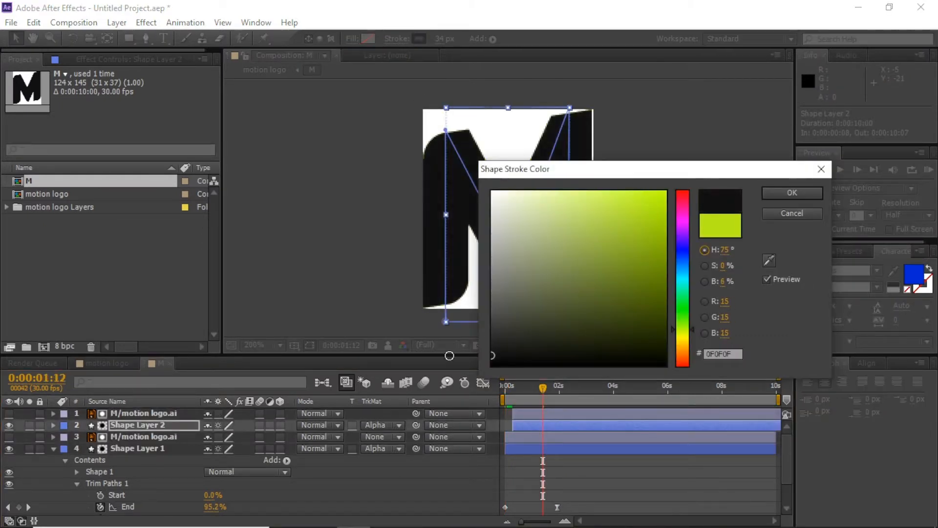
left_click(773, 198)
Step: Shift the top M/motion logo.ai and Shape Layer 2 slightly earlier in time and preview the M composition from the first frame
mouse_move(542, 389)
left_mouse_down()
mouse_move(491, 401)
mouse_move(533, 394)
left_mouse_up()
left_click(521, 412)
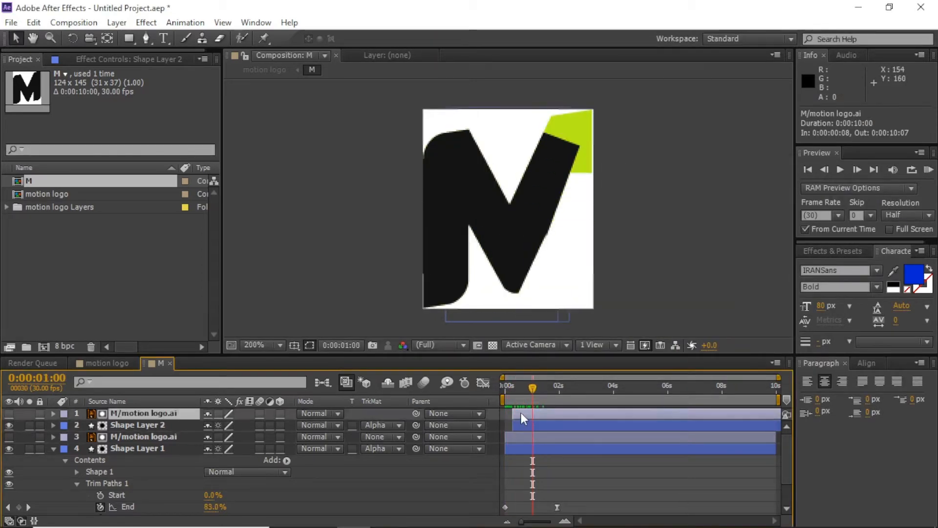
left_click(517, 426, "shift")
left_click_drag(518, 425, 520, 427)
key("Home")
left_click(585, 471)
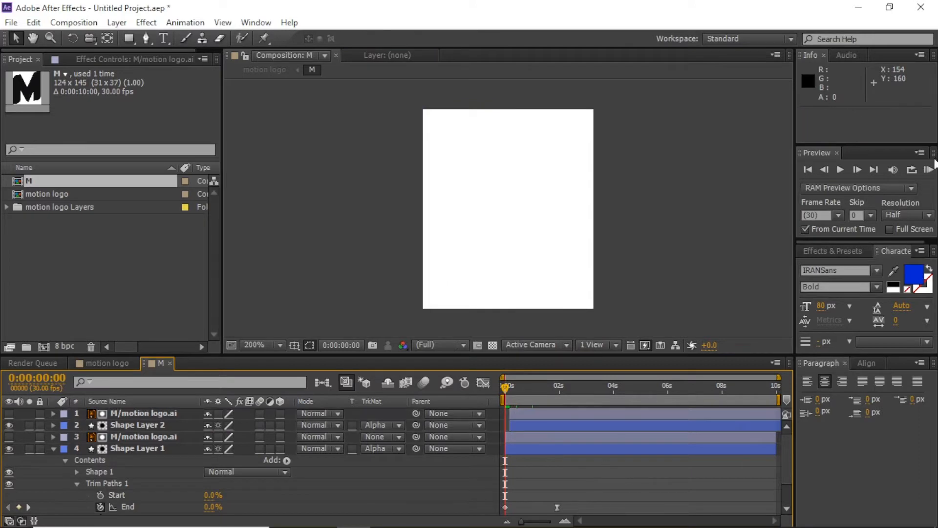
left_click(931, 168)
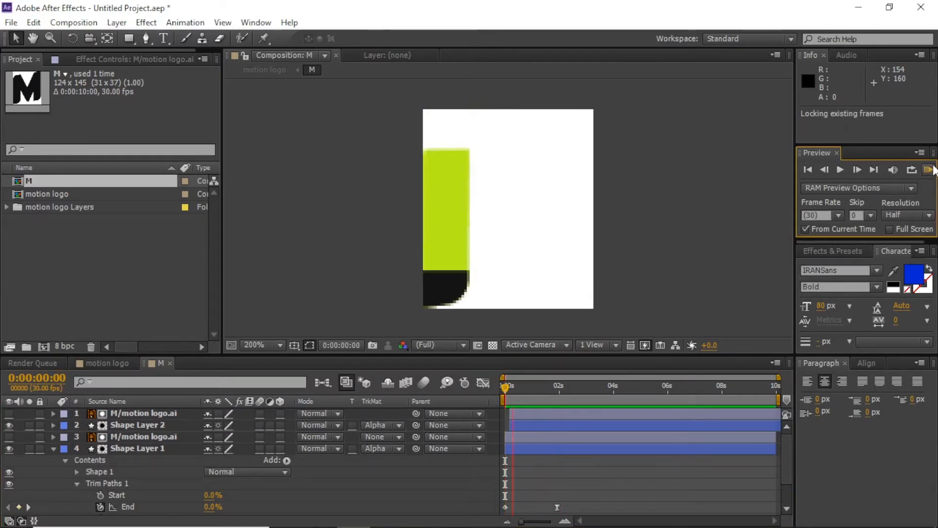
Step: Turn on continuous rasterization for all layers of the motion logo composition and close the M composition
left_click(107, 363)
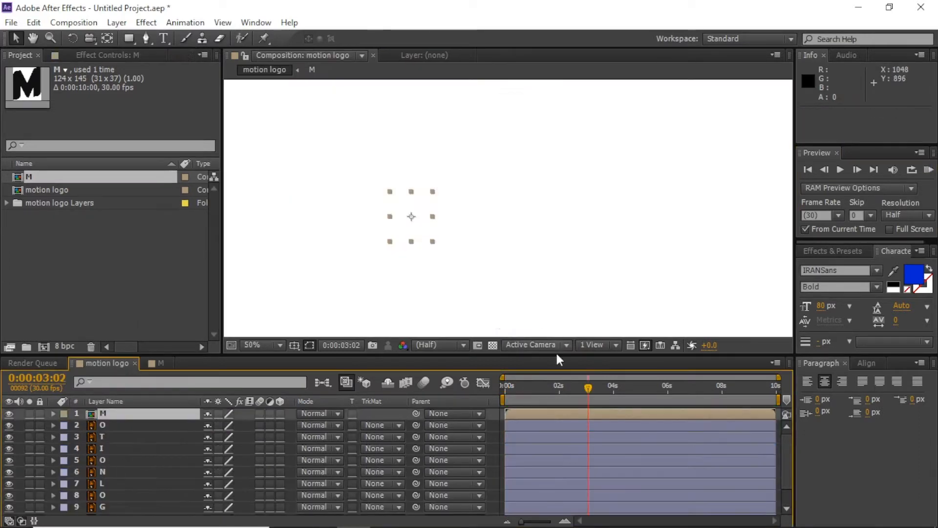
left_click(509, 387)
left_click(504, 422)
key("ctrl+a")
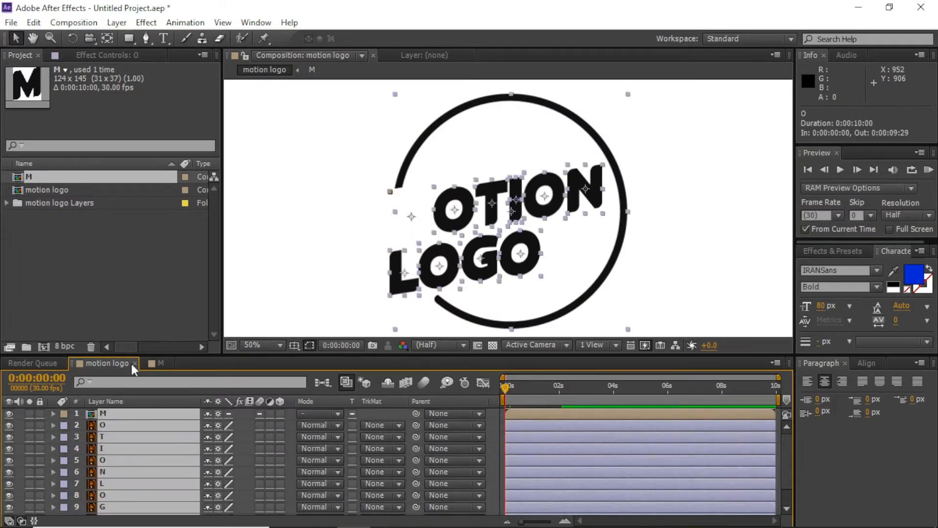
left_click(161, 363)
left_click(170, 363)
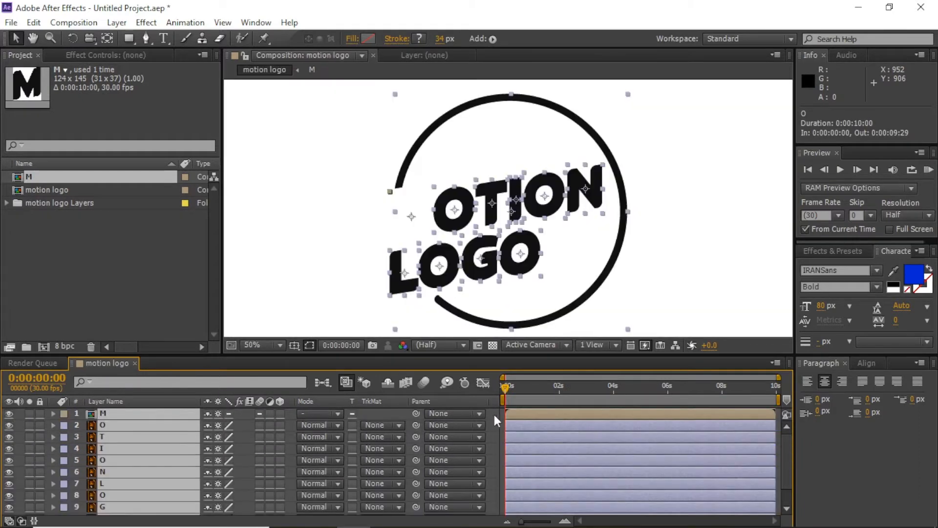
left_click_drag(509, 388, 529, 389)
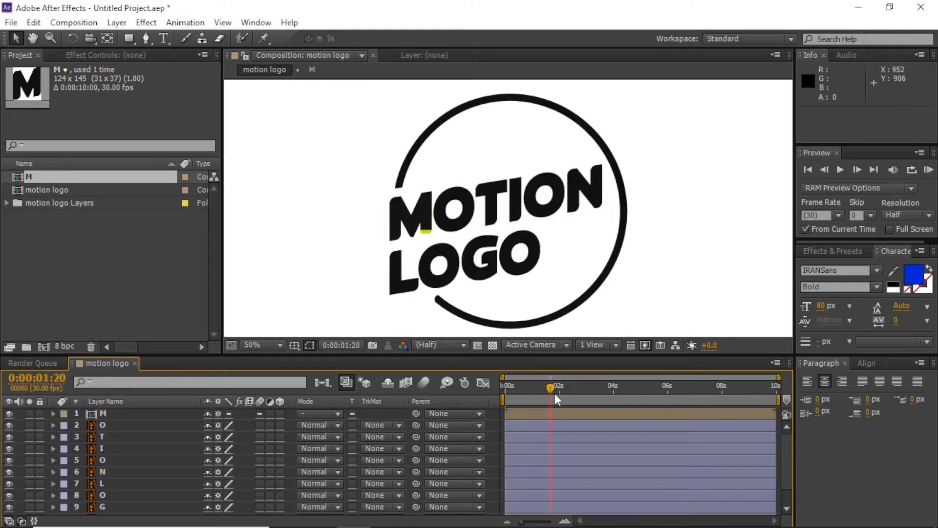
left_click(533, 426)
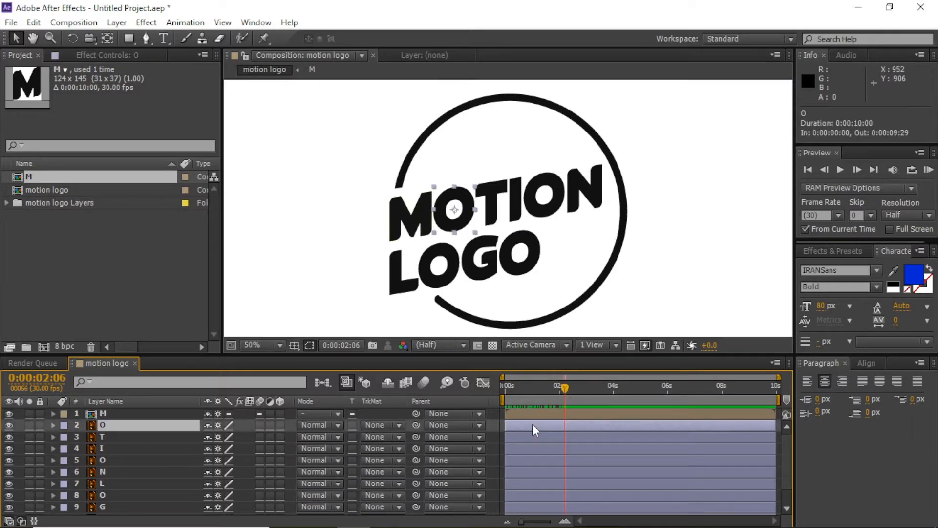
scroll(415, 188, "up", 1)
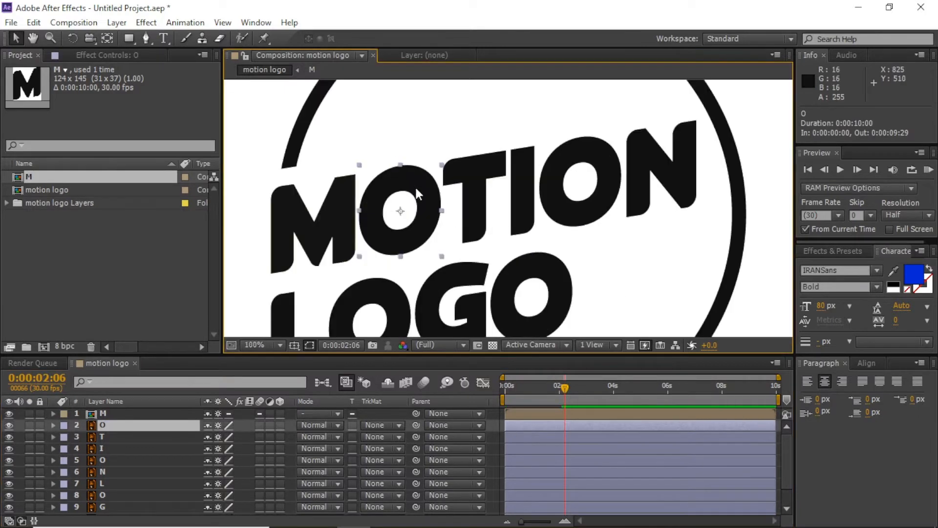
left_click(521, 428)
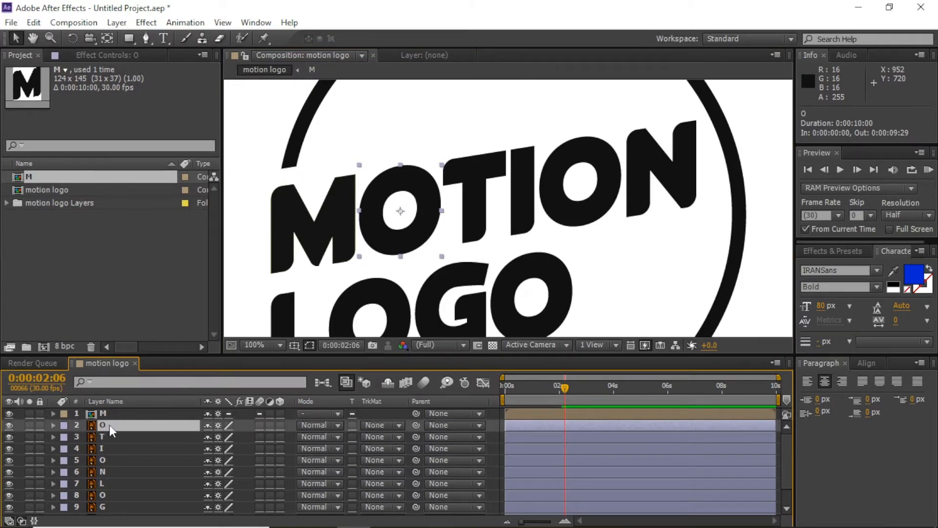
left_click(442, 53)
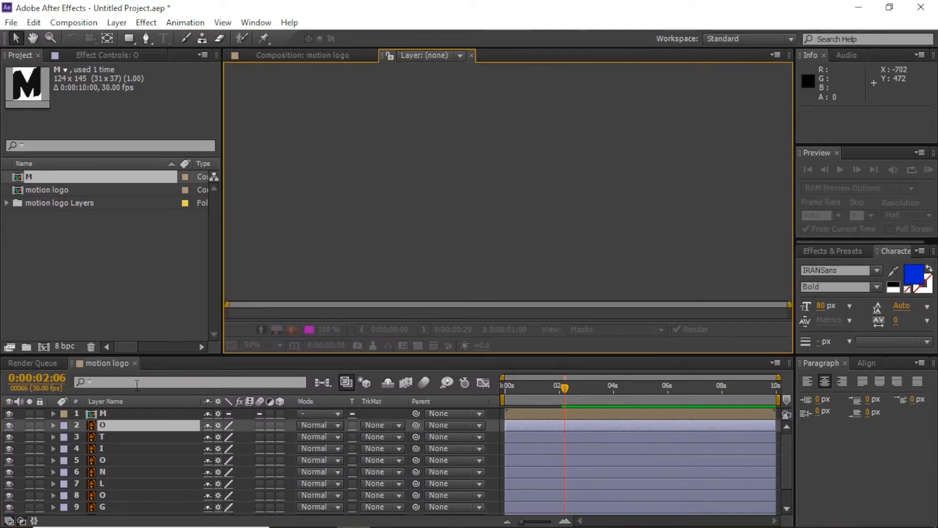
left_click(116, 425)
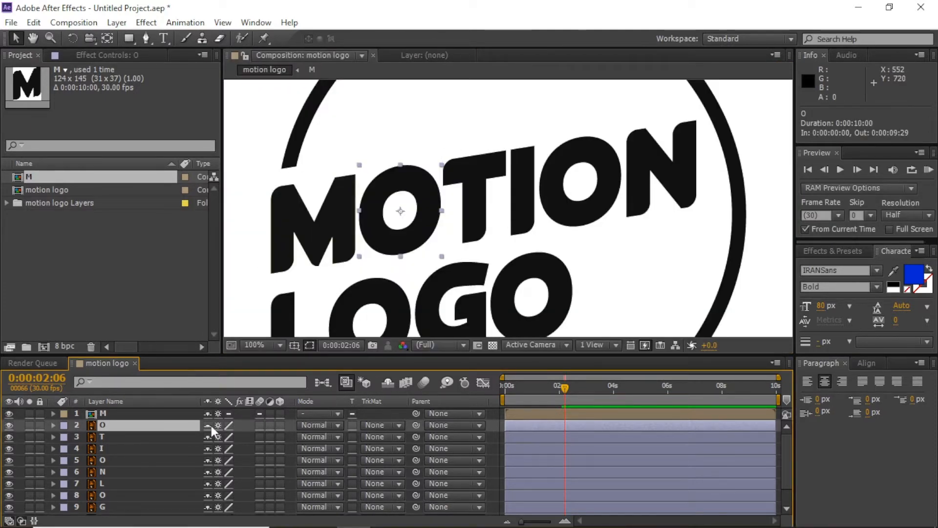
double_click(161, 425)
right_click(534, 425)
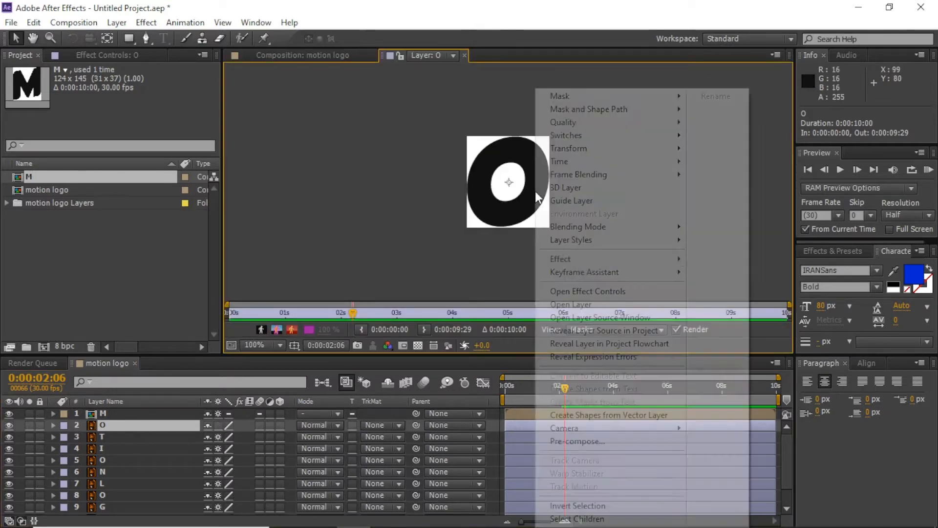
left_click(212, 433)
Step: Undo the recent changes back through Shape Layer 2's stroke colour change and close the empty layer viewer
key("ctrl+z")
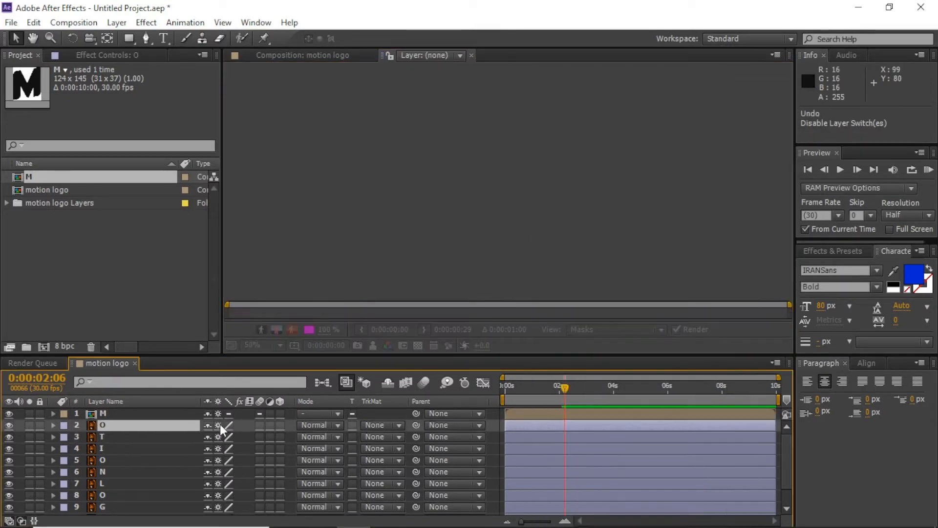
key("ctrl+z")
key("ctrl+z")
key("ctrl+z")
key("ctrl+z")
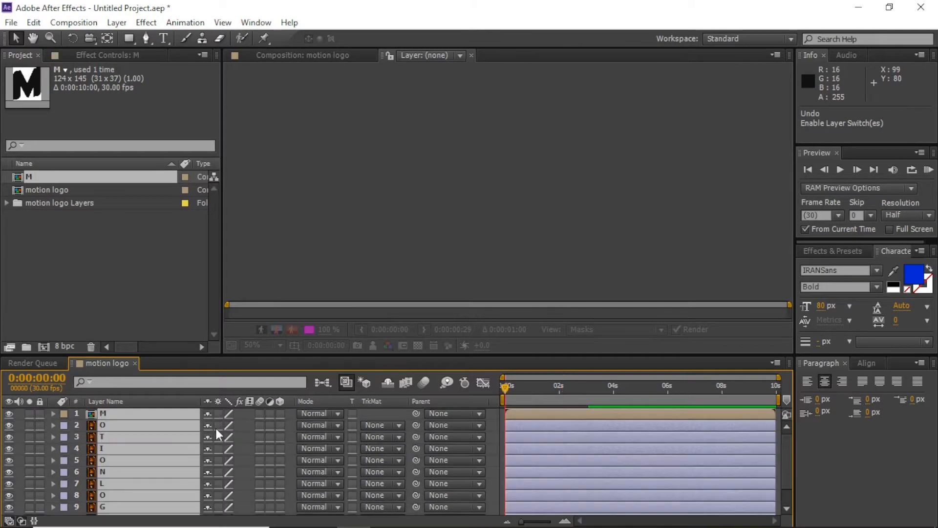
key("ctrl+z")
left_click(471, 56)
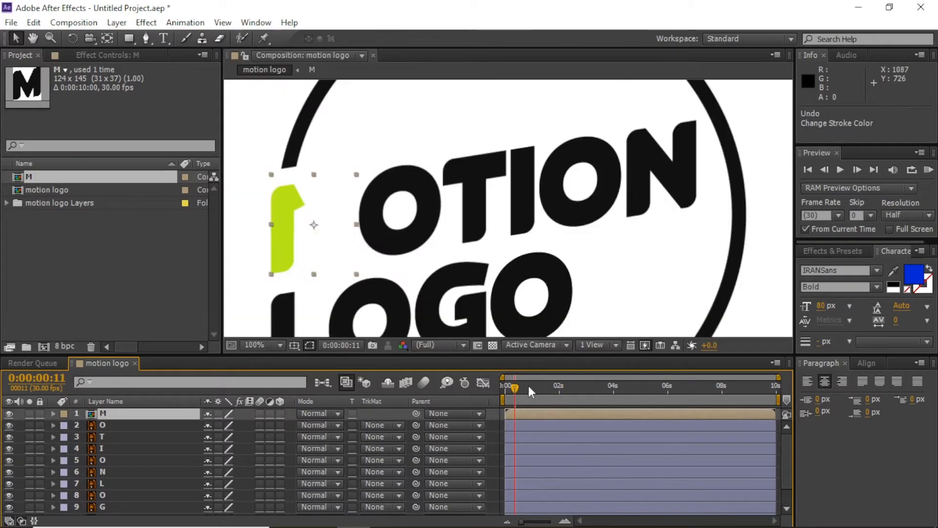
Step: Open the M composition and set Shape Layer 2's stroke colour to near-black
mouse_move(529, 386)
left_mouse_down()
mouse_move(568, 383)
mouse_move(508, 385)
mouse_move(528, 389)
left_mouse_up()
double_click(549, 413)
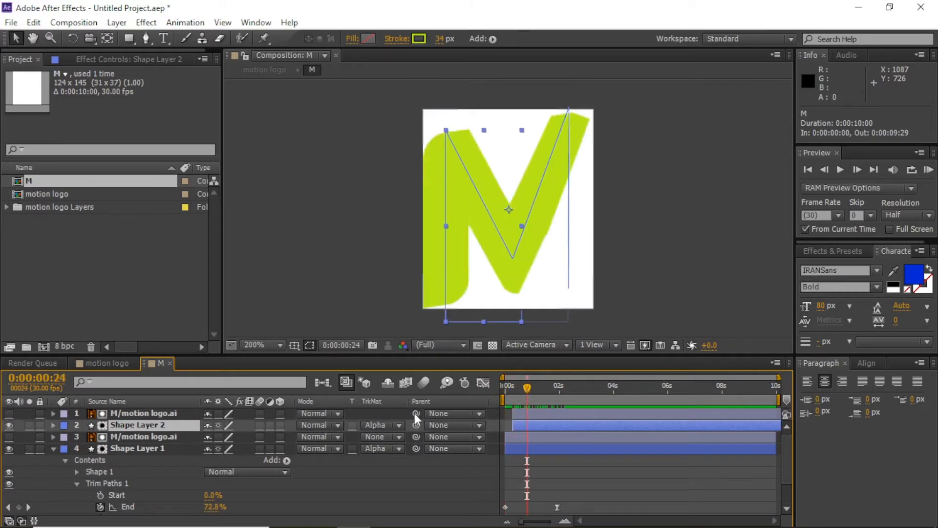
left_click(517, 422)
left_click(419, 39)
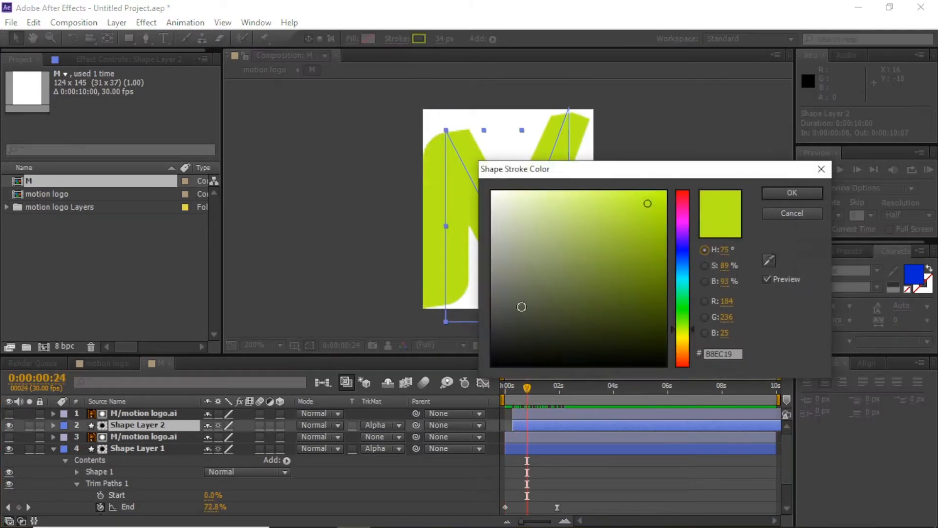
left_click_drag(521, 307, 443, 347)
left_click(778, 193)
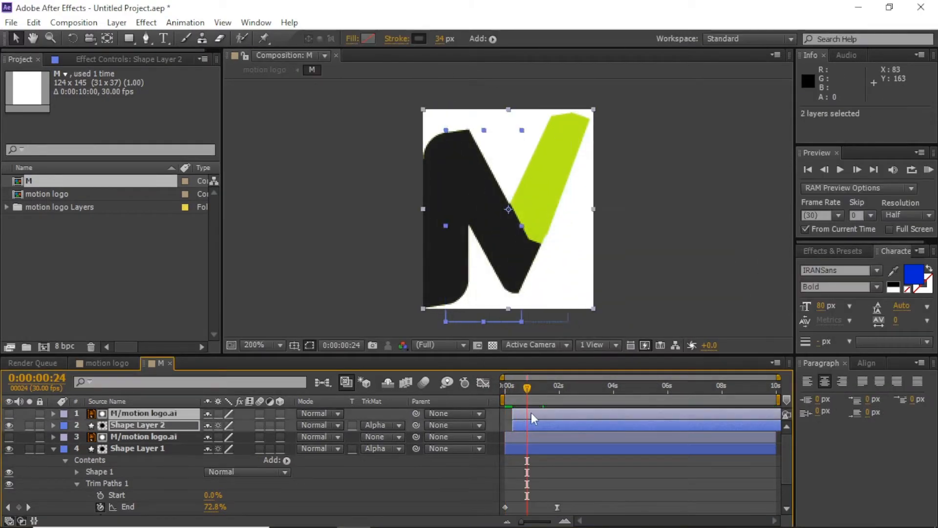
Step: Shift the upper M/motion logo.ai and Shape Layer 2 pair slightly earlier and preview the two-colour draw-on, also checking it in motion logo
mouse_move(532, 413)
left_mouse_down()
mouse_move(529, 398)
mouse_move(483, 389)
mouse_move(545, 402)
left_mouse_up()
left_click(929, 169)
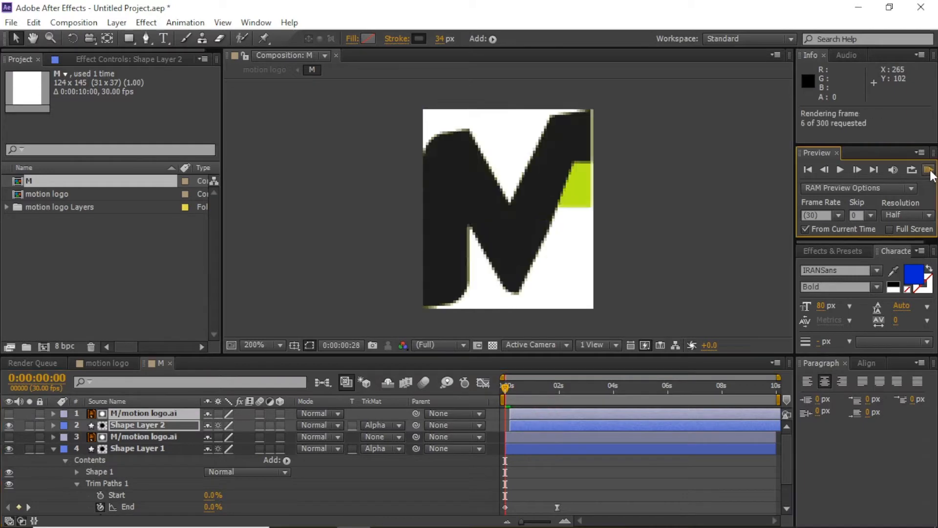
left_click(78, 363)
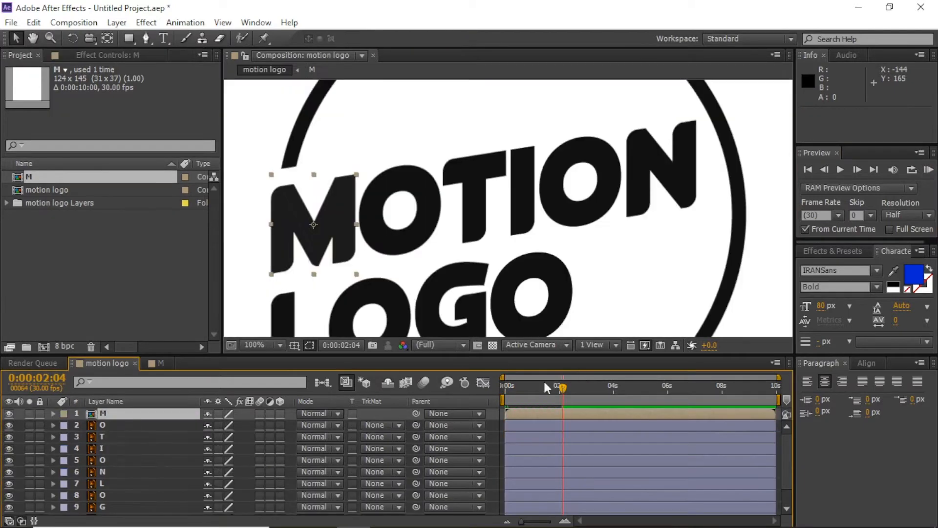
left_click_drag(544, 380, 499, 398)
Step: Pre-compose the first O layer as a composition named O, leaving all attributes in motion logo, and open it
left_click(414, 220)
double_click(415, 230)
right_click(471, 88)
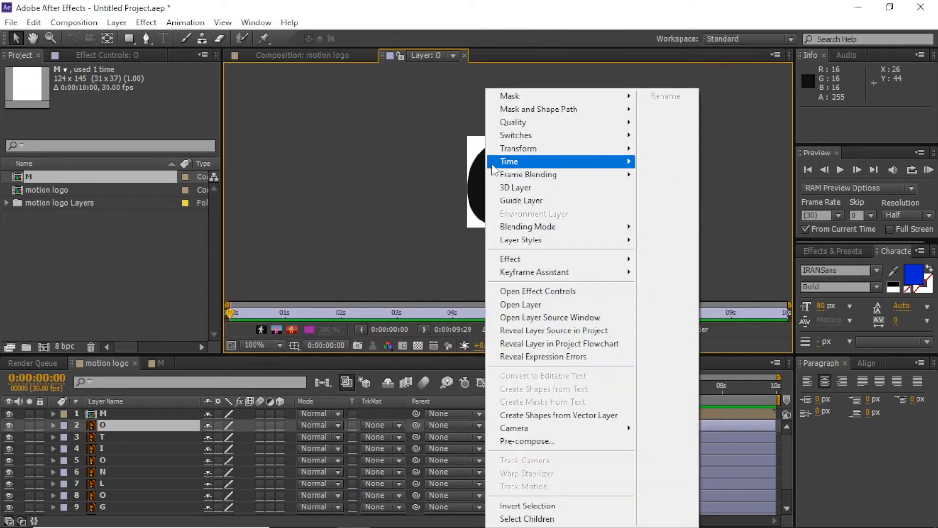
left_click(552, 442)
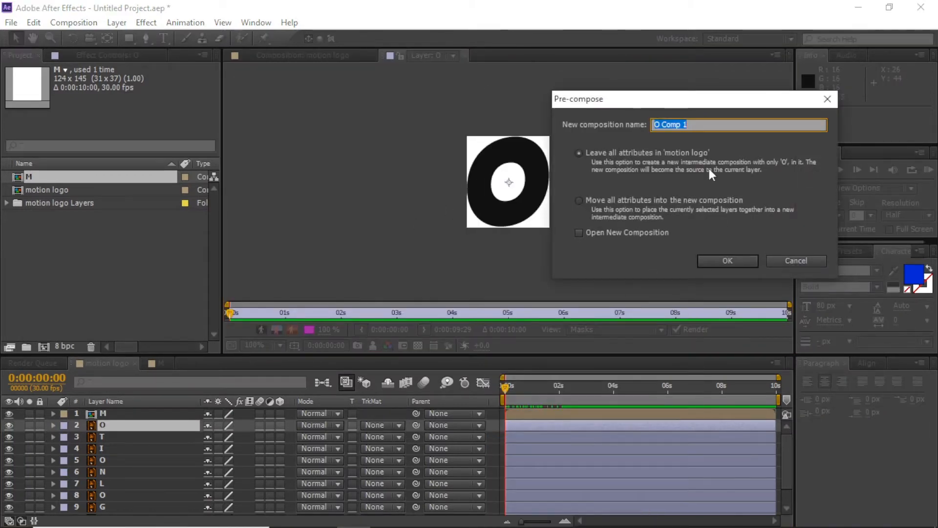
type("O")
left_click(719, 259)
double_click(514, 426)
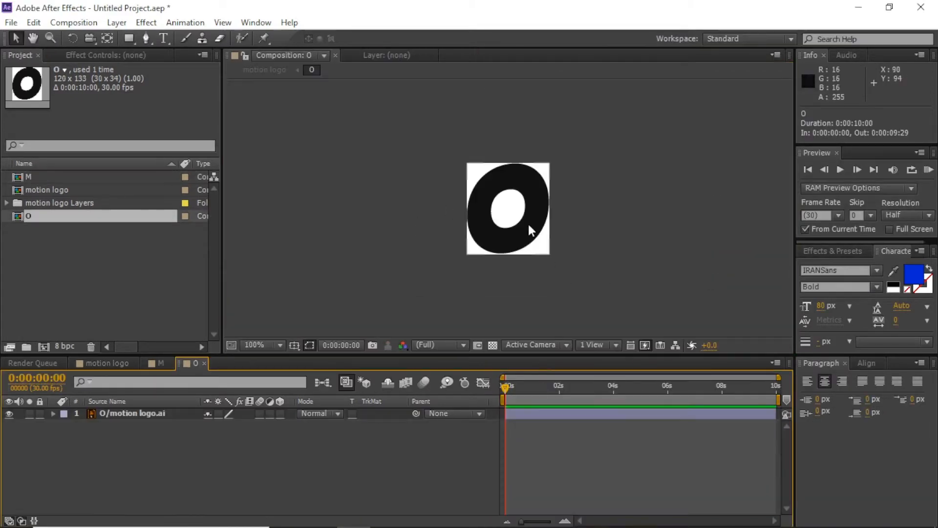
Step: Draw an unfilled, dark-stroked ellipse of about 83 × 105 px along the middle of the letter O's ring
scroll(529, 224, "up", 1)
left_click_drag(527, 199, 459, 183)
left_click_drag(132, 40, 169, 73)
left_click_drag(384, 133, 500, 269)
key("v")
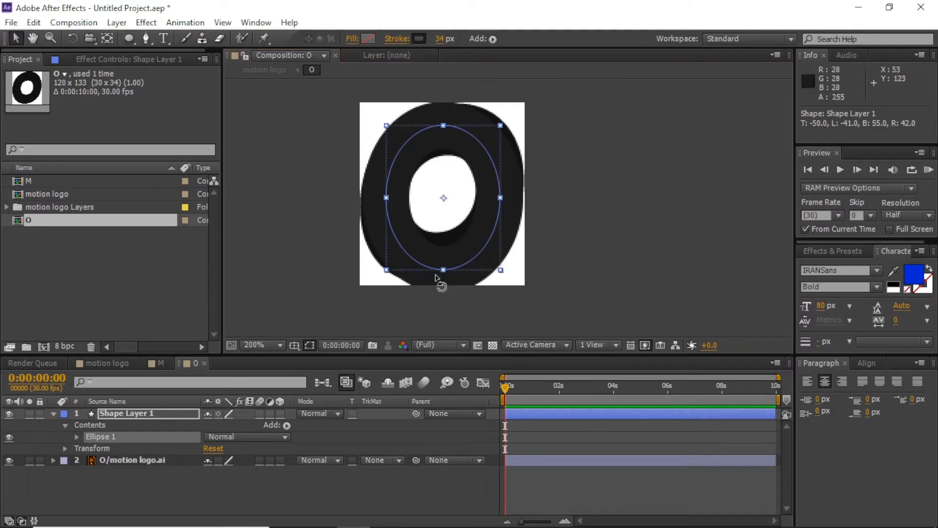
Step: Rotate the ellipse layer to 23° and scale it to 96% by 90% so it follows the O's slant
key("r")
left_click_drag(218, 425, 243, 427)
left_click_drag(450, 126, 456, 131)
left_click_drag(500, 204, 498, 202)
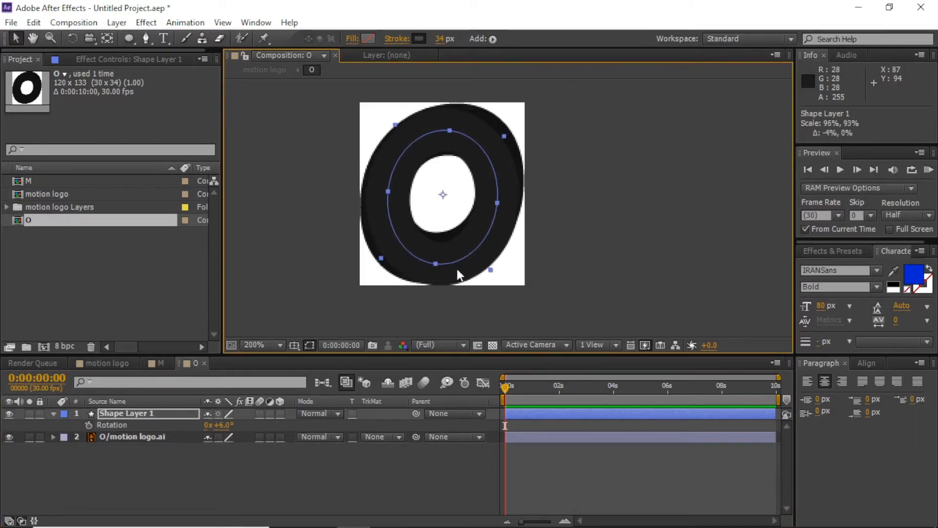
left_click_drag(219, 425, 240, 425)
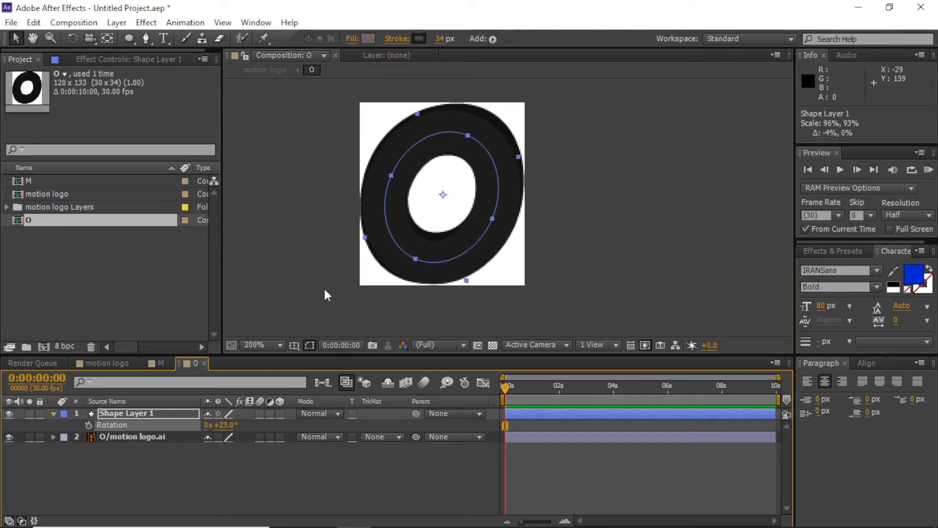
left_click_drag(469, 136, 467, 141)
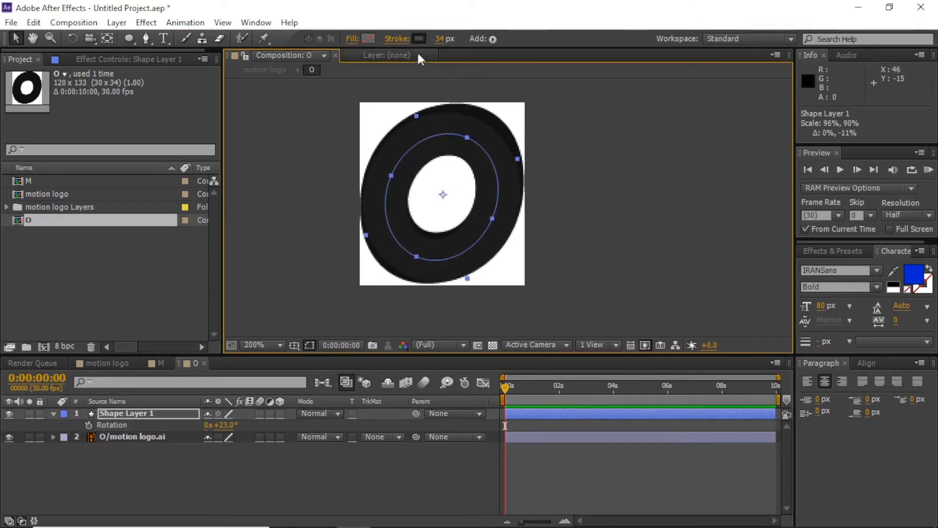
Step: Set the ellipse's stroke width to 55 px so it covers the whole letter O
left_click(447, 44)
left_click_drag(448, 44, 460, 44)
left_click(512, 426)
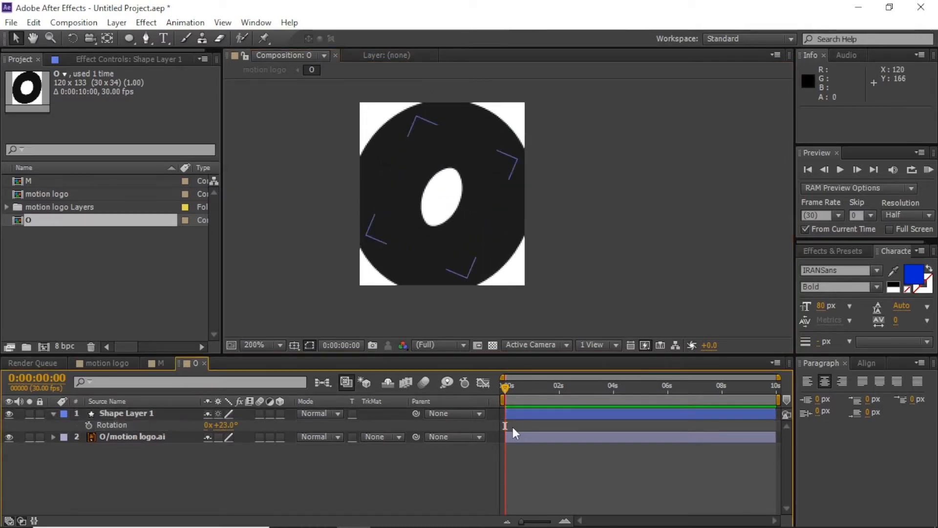
Step: Copy the keyframed Trim Paths from Shape Layer 1 in the M composition onto Shape Layer 1 in the O composition
left_click(161, 362)
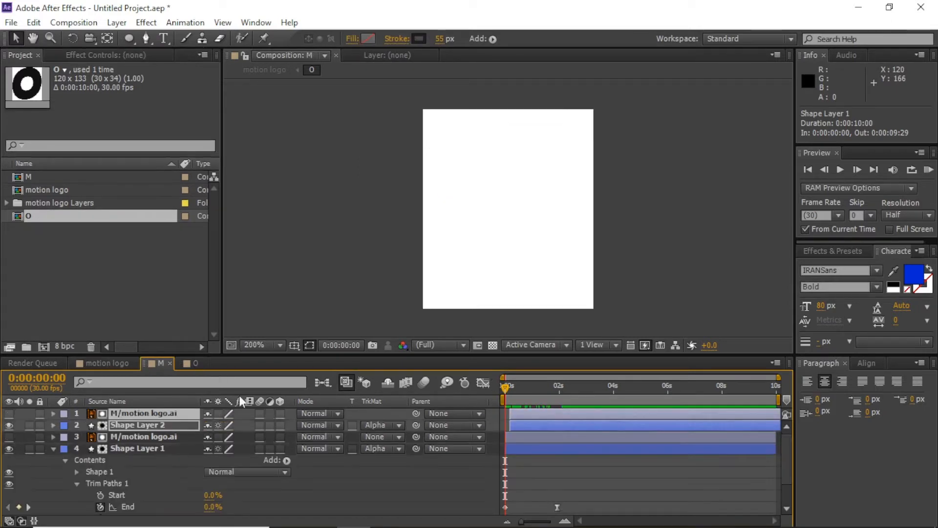
left_click(108, 483)
key("ctrl+c")
left_click(193, 362)
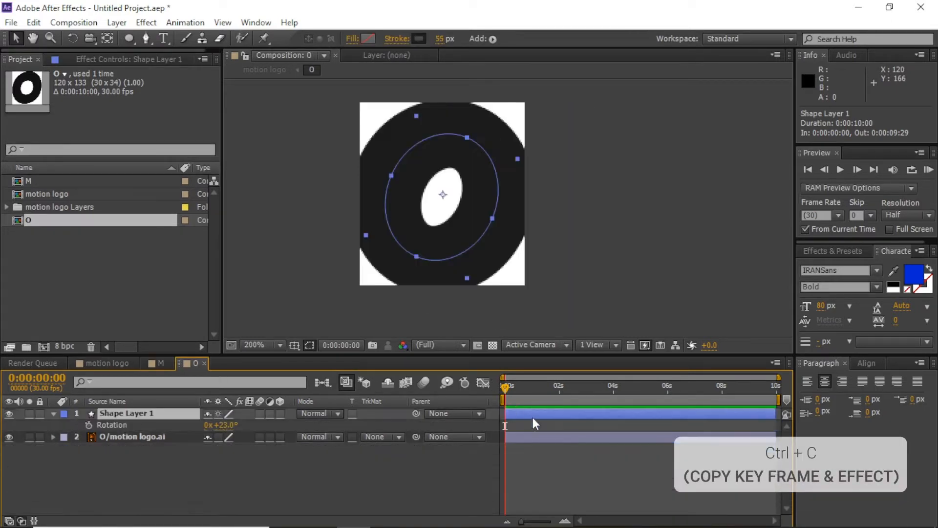
key("ctrl+v")
left_click_drag(523, 389, 562, 391)
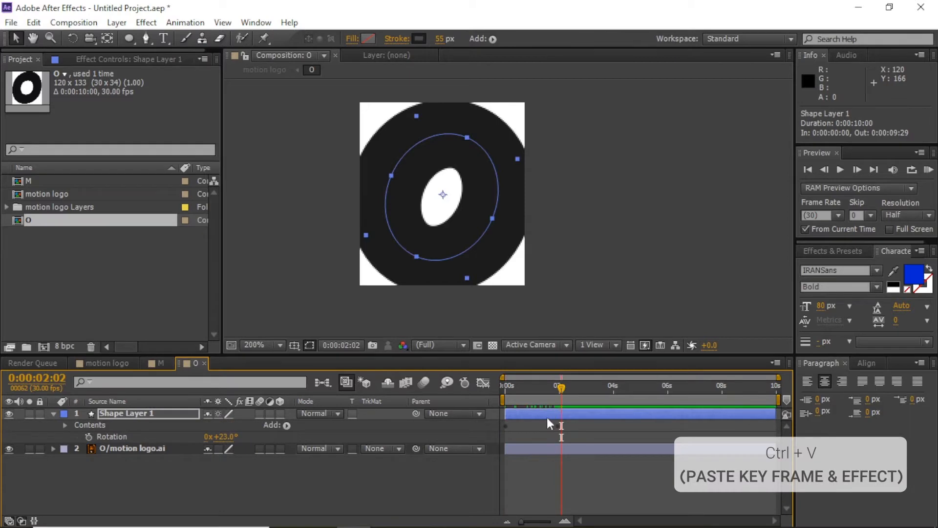
Step: Place Shape Layer 1 below O/motion logo.ai and set its track matte to Alpha Matte
key("ctrl+[")
left_click(497, 415)
left_click(381, 425)
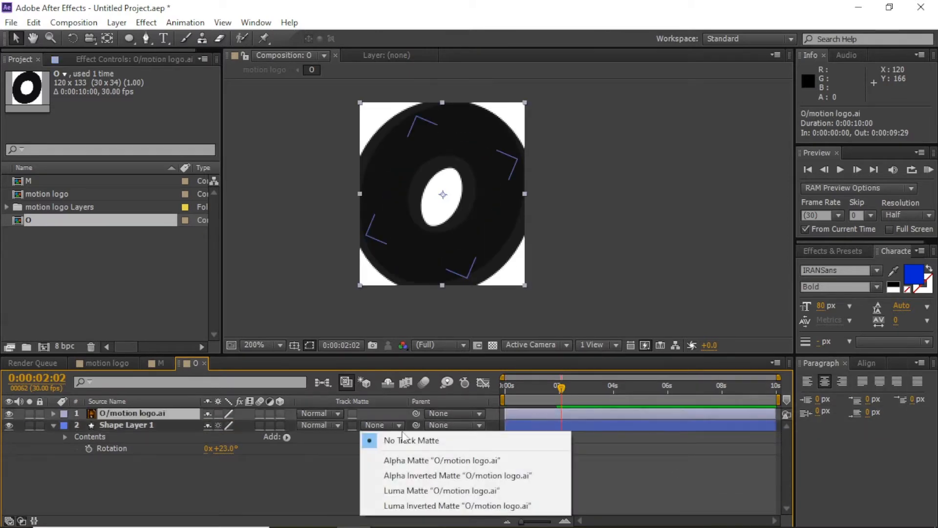
left_click(420, 456)
Step: Duplicate the O/motion logo.ai and Shape Layer 1 pair and offset the copies to start at 0:00:00:05
left_click_drag(554, 392, 522, 412)
left_click(523, 424, "shift")
key("ctrl+d")
left_click(516, 392)
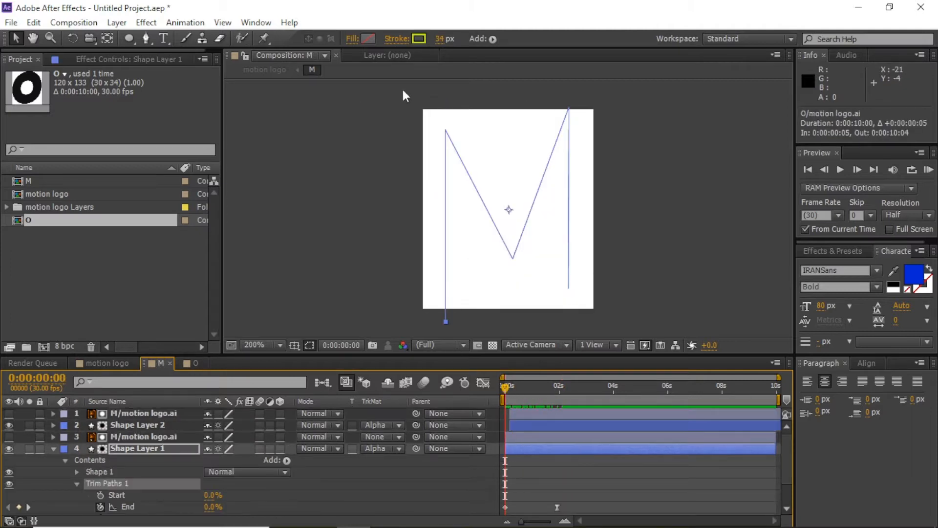
Step: Copy the green stroke colour B8EC19 from Shape Layer 1 in the M composition onto Shape Layer 1 in the O composition
left_click(421, 40)
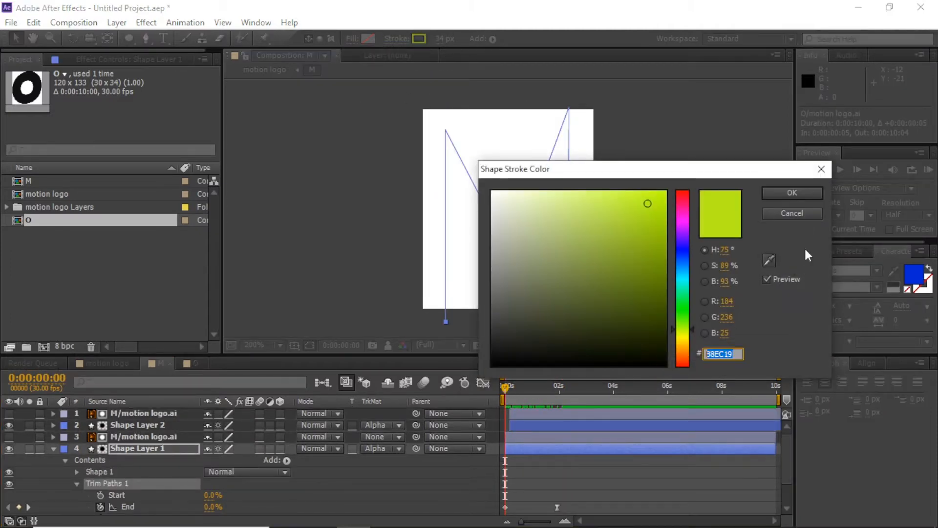
left_click(792, 193)
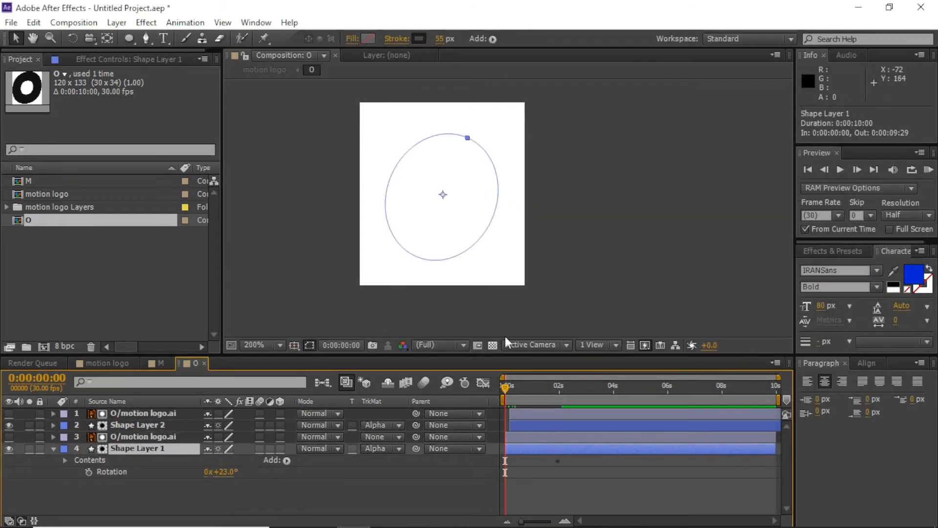
left_click_drag(505, 386, 589, 396)
left_click(417, 39)
double_click(724, 351)
key("ctrl+v")
left_click(791, 194)
left_click(575, 454)
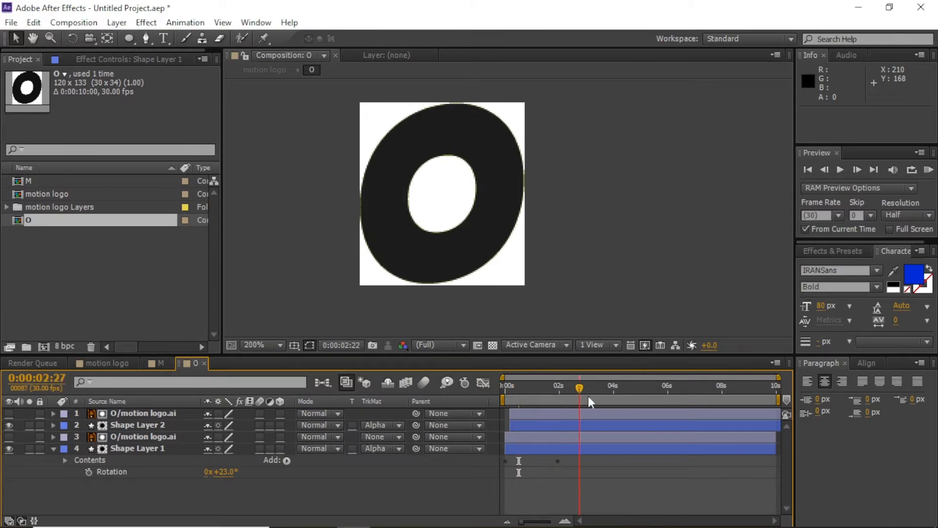
Step: In the motion logo composition, duplicate the O layer, place the copy over LOGO's last O, and delete the original artwork layer beneath
left_click(204, 364)
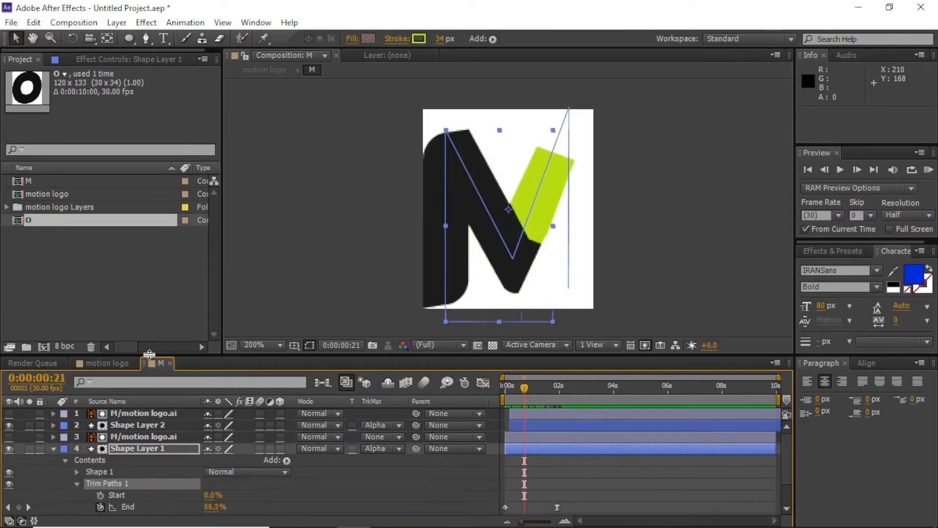
left_click(170, 363)
left_click_drag(514, 391, 559, 394)
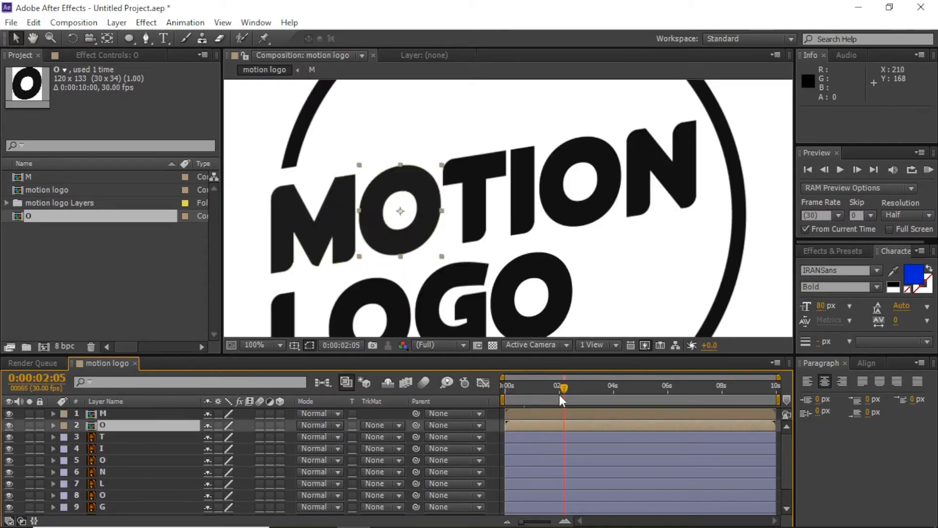
key("ctrl+d")
scroll(398, 173, "down", 2)
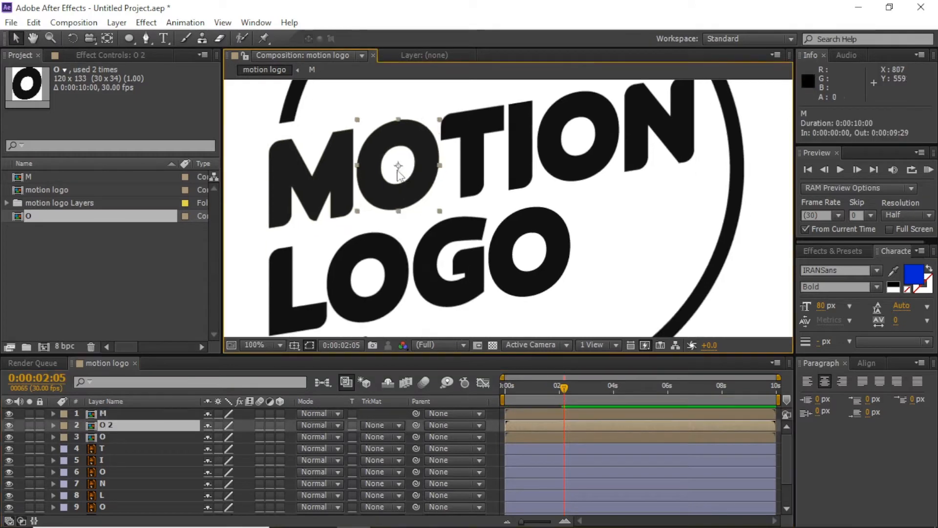
left_click_drag(398, 170, 533, 248)
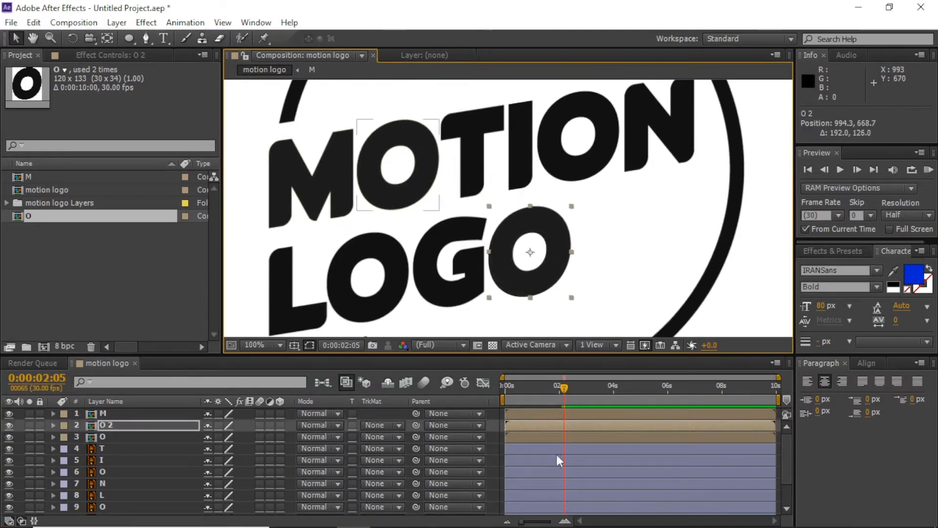
scroll(557, 455, "down", 3)
left_click(141, 495)
key("Delete")
Step: Duplicate the animated O twice more and place the copies over LOGO's first O and MOTION's second O
left_click(546, 239)
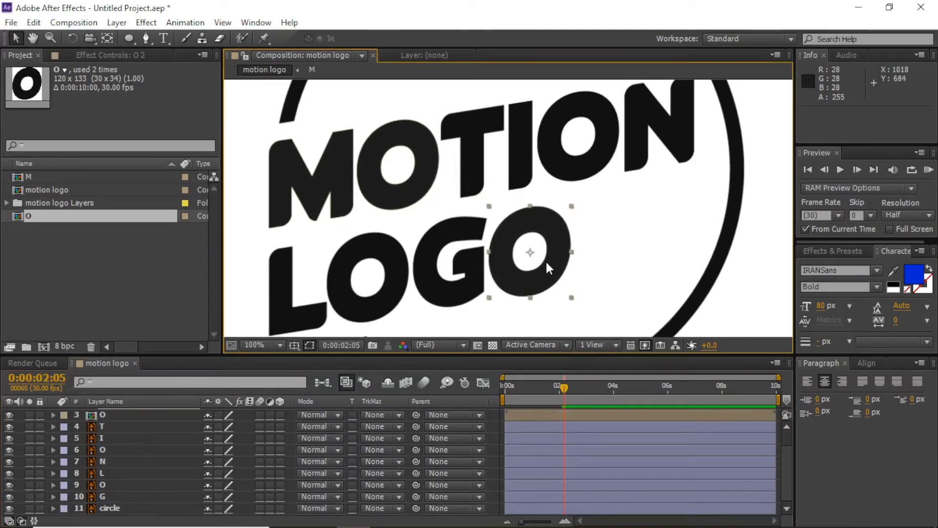
key("ctrl+d")
left_click_drag(546, 239, 372, 283)
key("ctrl+d")
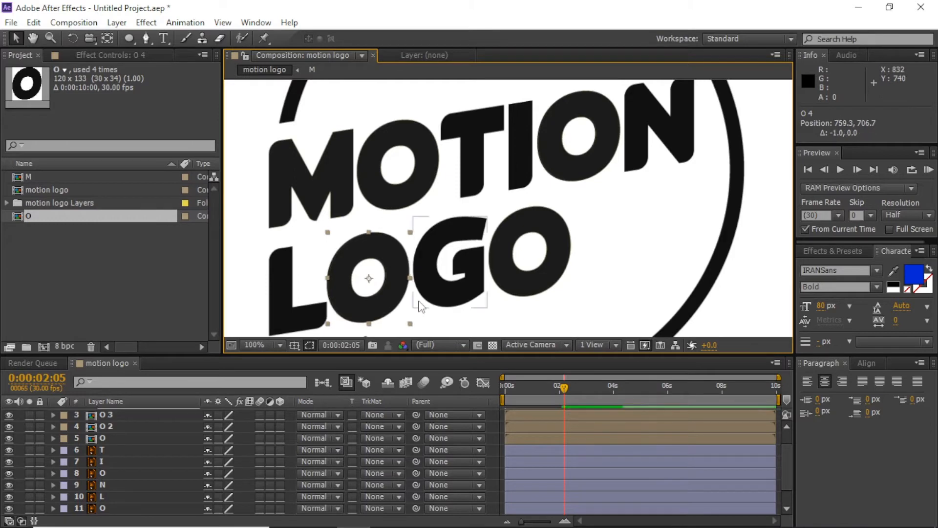
Step: Delete the two remaining original O artwork layers covered by the animated copies
scroll(114, 459, "down", 1)
left_click(109, 448)
key("Delete")
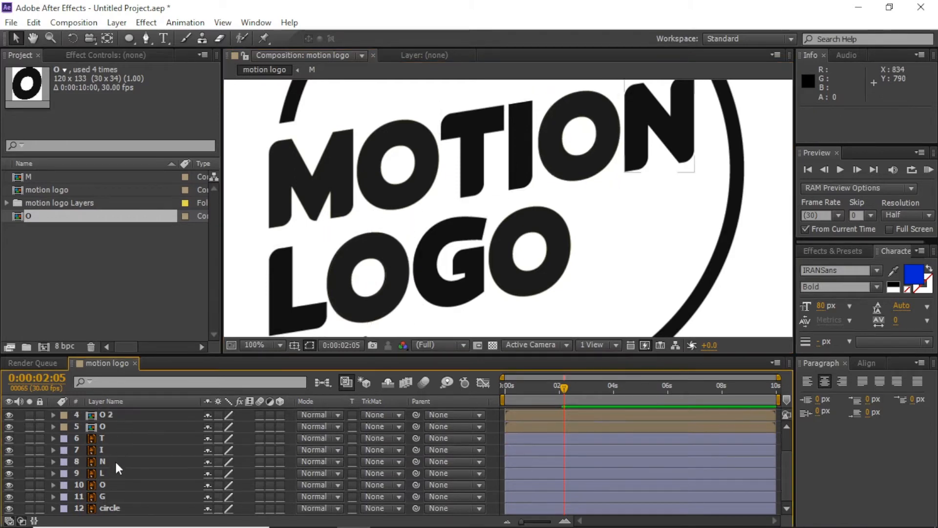
left_click(115, 474)
left_click(116, 487)
key("Delete")
left_click_drag(512, 389, 579, 387)
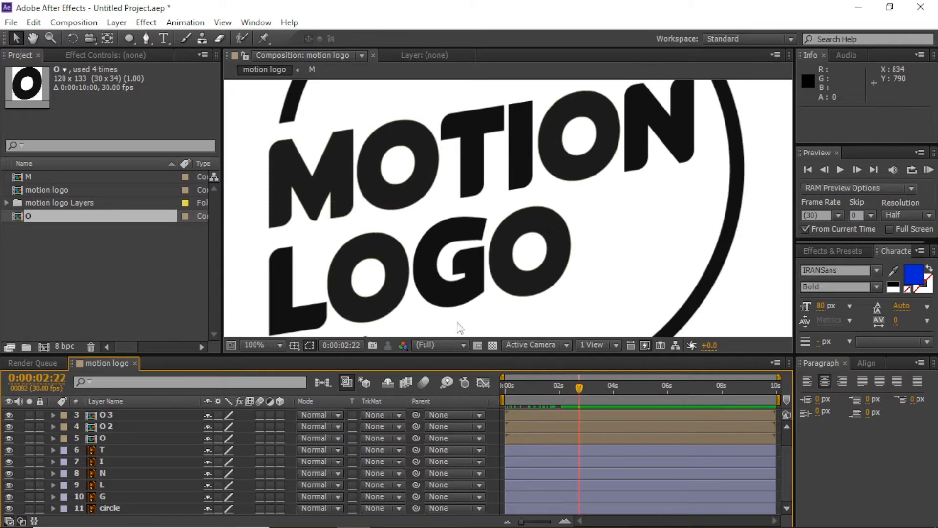
Step: Pre-compose the T layer as a composition named T and open that composition
left_click(468, 134)
double_click(487, 128)
right_click(518, 146)
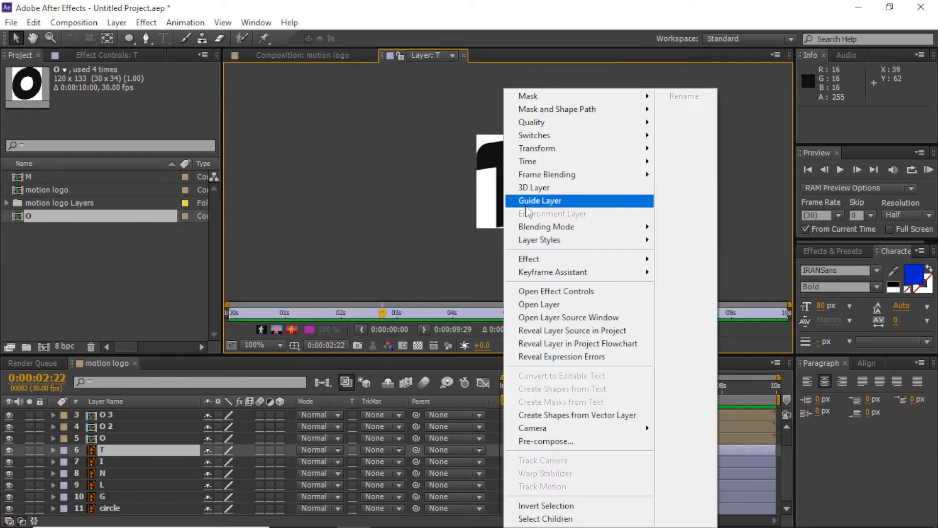
left_click(564, 443)
left_click(718, 264)
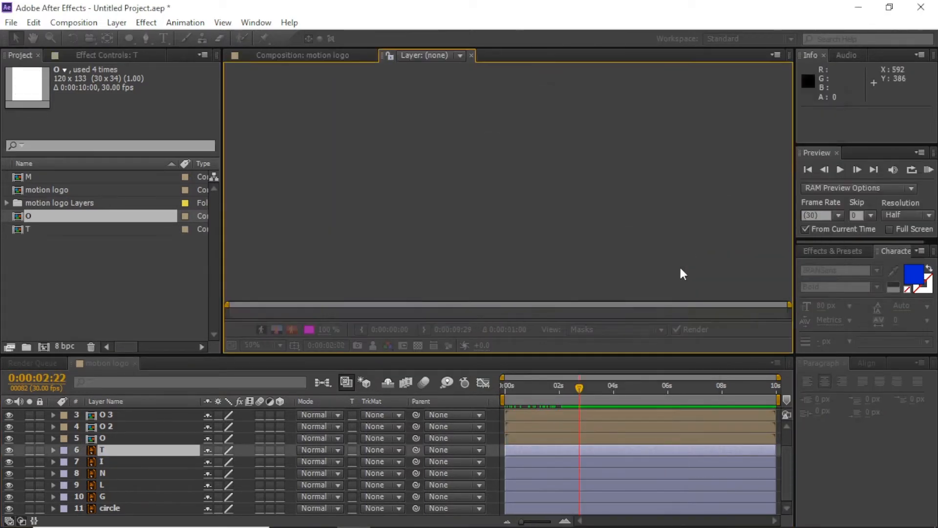
left_click(544, 460)
double_click(543, 448)
Step: Draw a straight green stroke along the T's crossbar with the Pen tool and set its width to 36 px
scroll(509, 213, "up", 2)
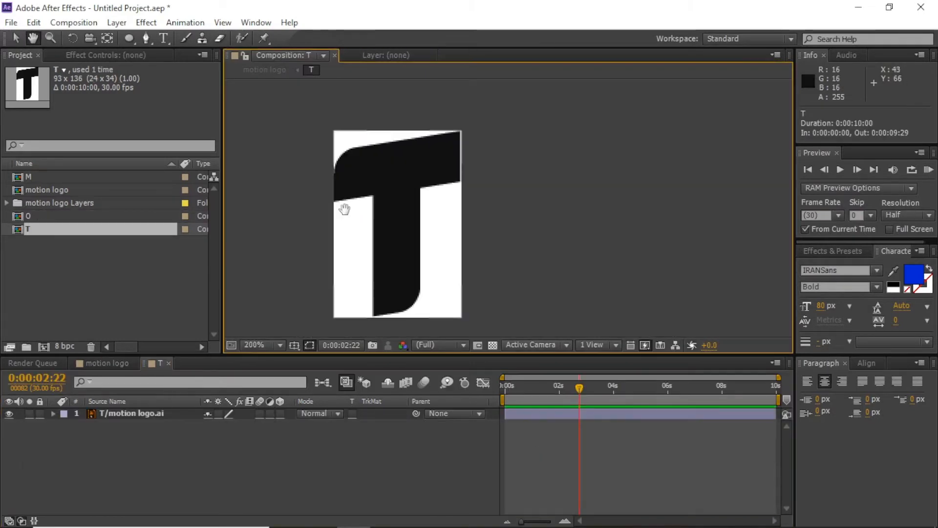
left_click(146, 38)
left_click(322, 178)
left_click(473, 149)
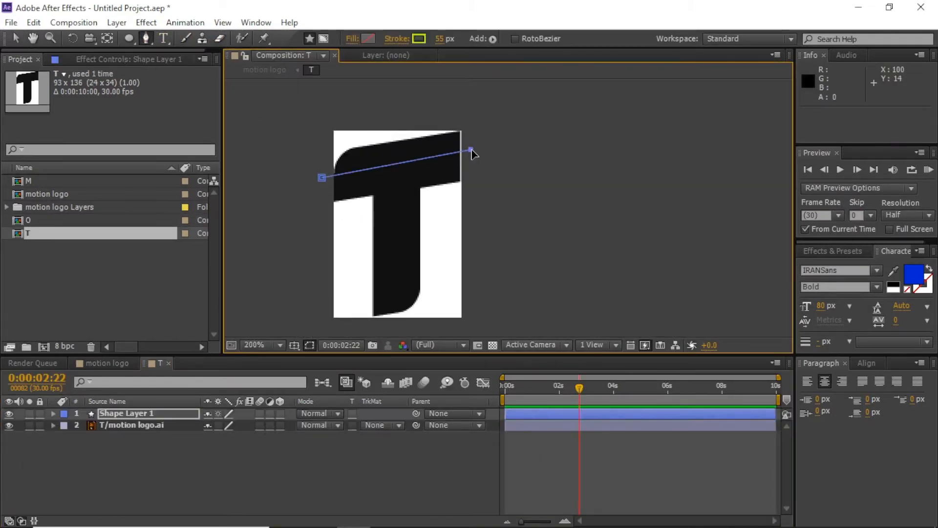
left_click_drag(439, 39, 432, 49)
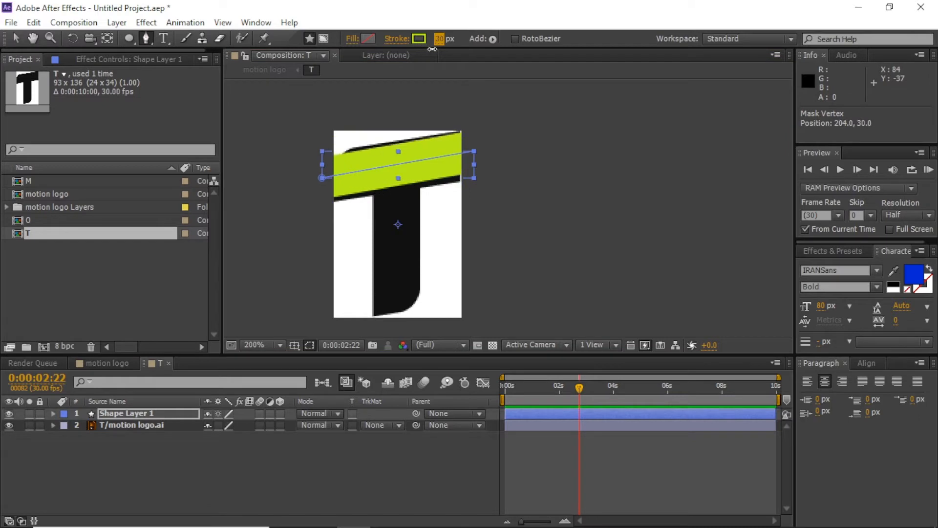
left_click_drag(476, 153, 479, 156)
left_click_drag(438, 40, 441, 41)
left_click(477, 155)
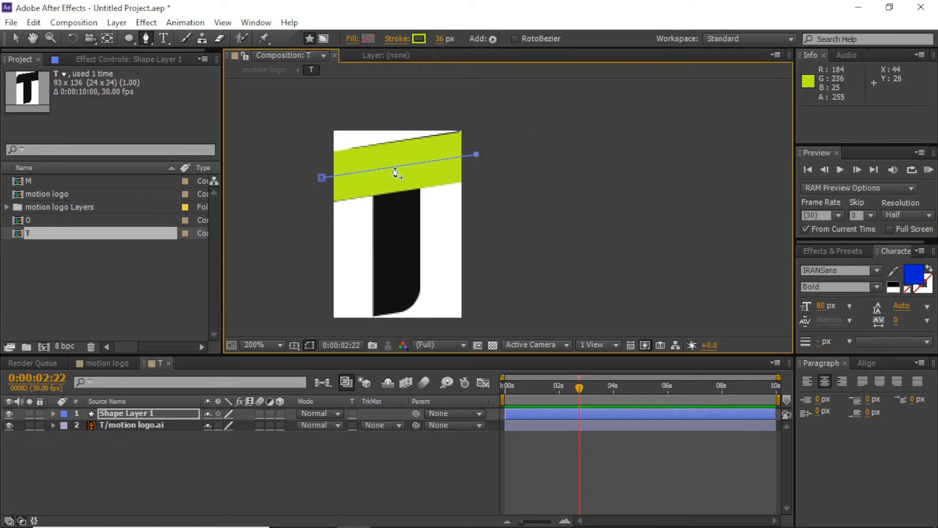
Step: Add a vertical path down the centre of the T's stem and set the stroke width to 38 px
left_click_drag(440, 200, 404, 184)
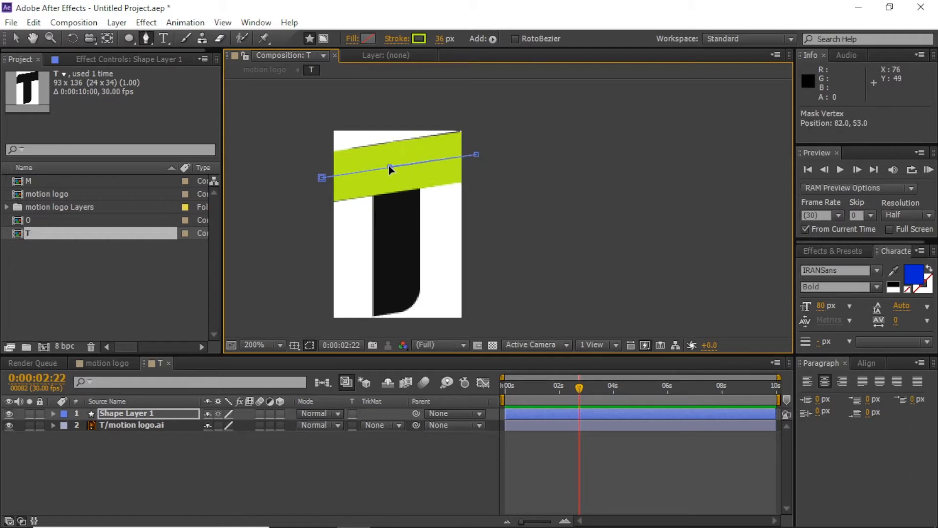
left_click(396, 333)
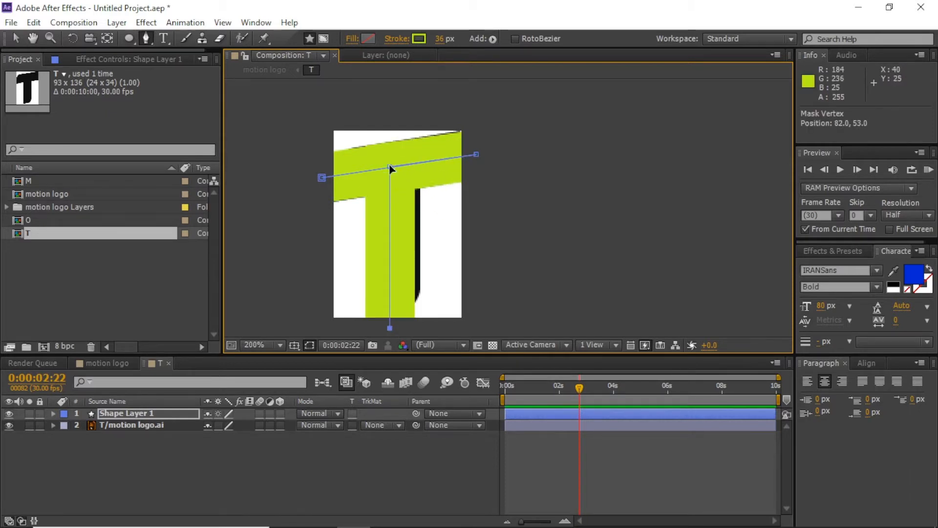
left_click_drag(395, 320, 397, 317)
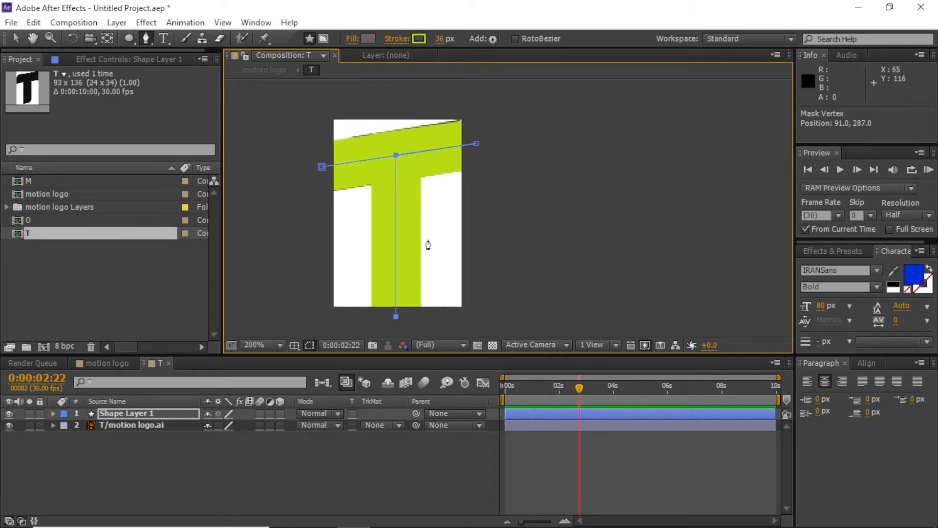
left_click(440, 38)
key("Up")
left_click(534, 414)
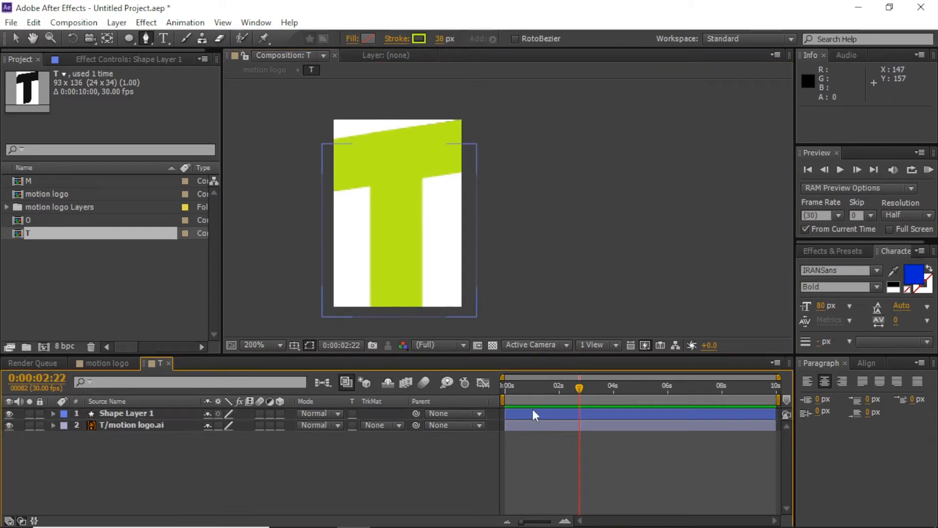
Step: Copy the keyframed Trim Paths from Shape Layer 1 in the M composition onto Shape Layer 1 in the T composition
left_click_drag(523, 390, 480, 394)
left_click(111, 364)
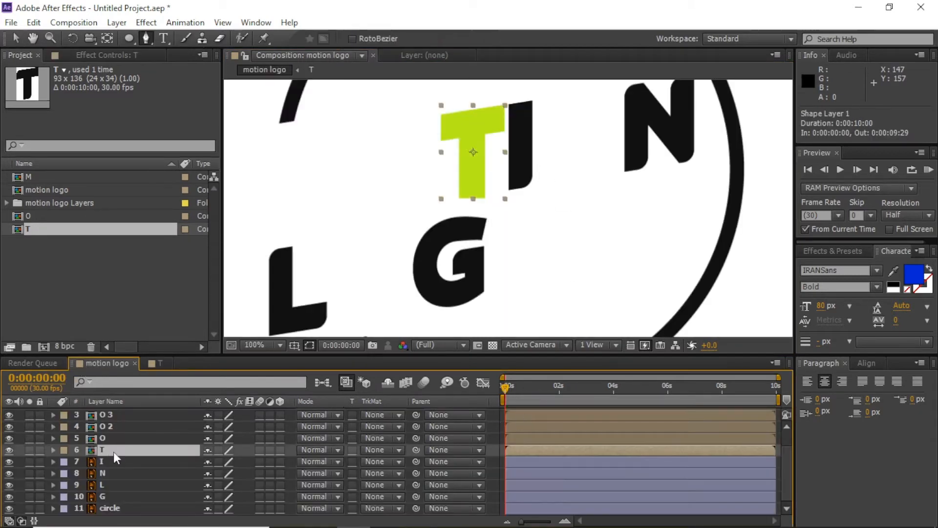
scroll(113, 451, "up", 1)
double_click(113, 424)
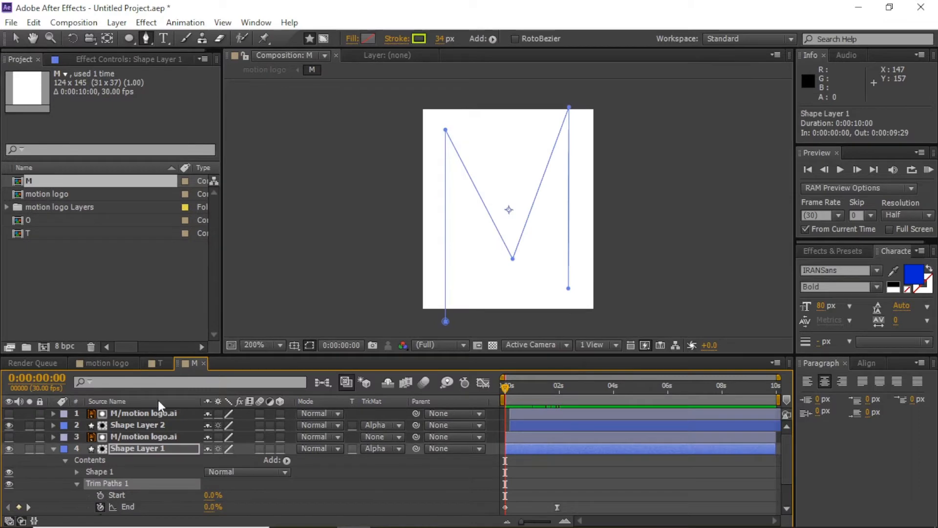
left_click(160, 363)
left_click_drag(509, 388, 555, 393)
key("u")
Step: Place Shape Layer 1 below T/motion logo.ai and set its track matte to Alpha Matte
key("ctrl+[")
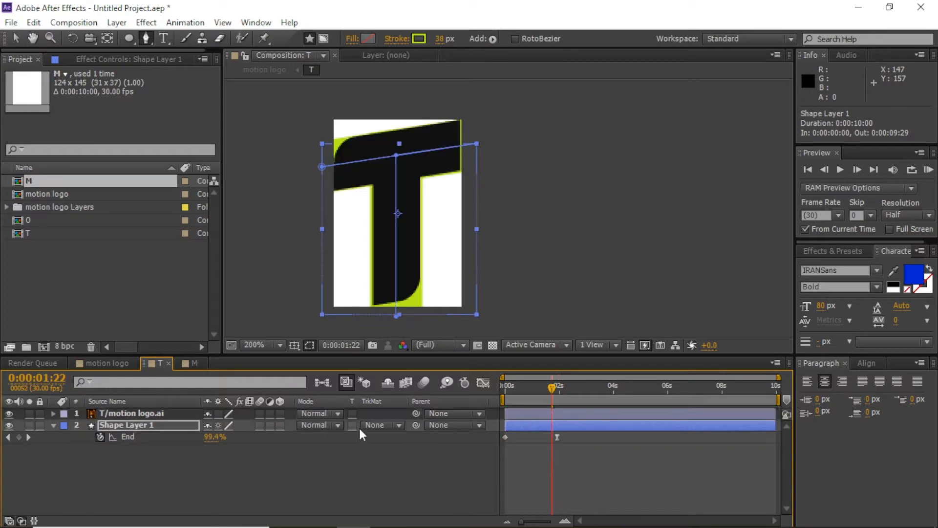
left_click(330, 425)
key("Escape")
left_click(380, 424)
left_click(407, 458)
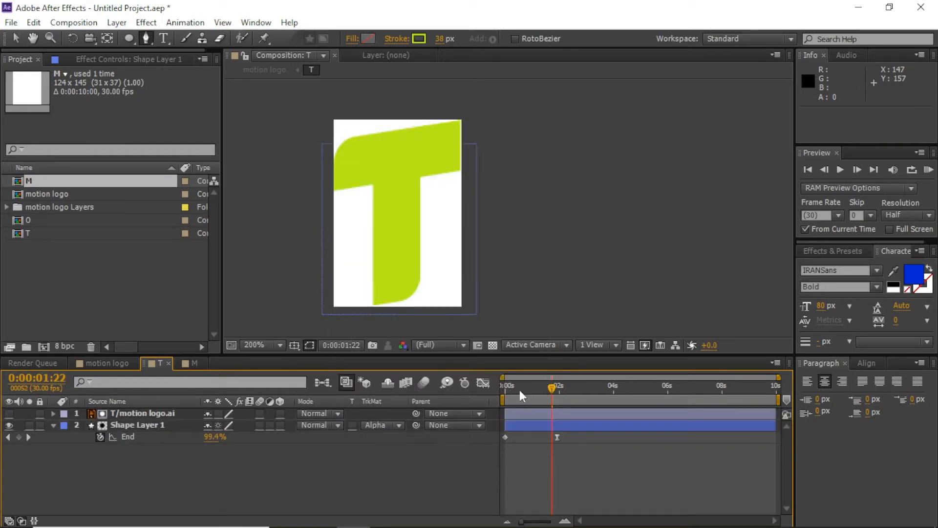
left_click_drag(520, 389, 576, 391)
Step: Copy the near-black stroke colour code 1C1C1C from Shape Layer 2 in the M composition
left_click(126, 364)
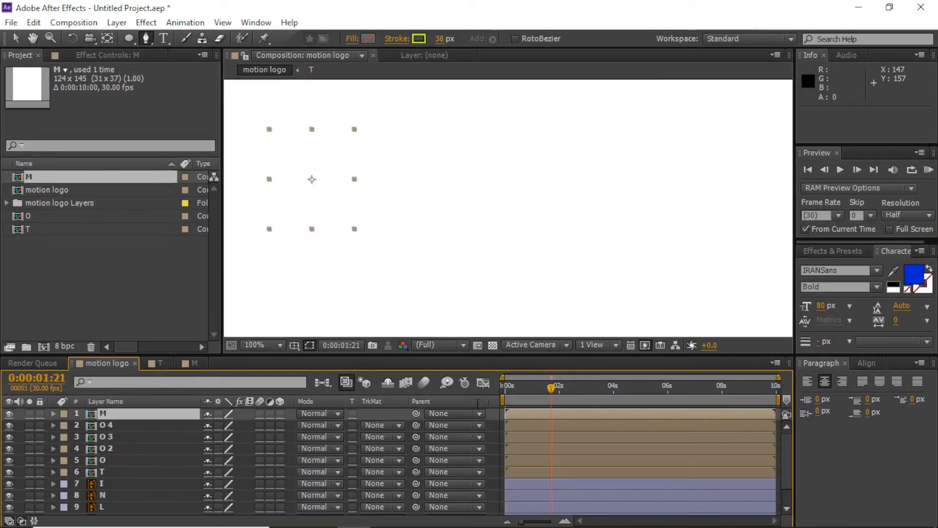
left_click(193, 363)
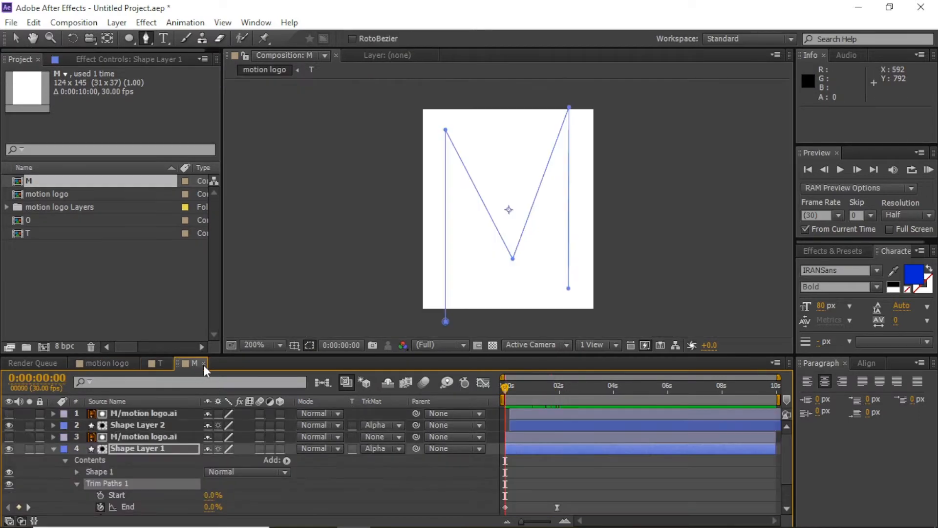
left_click(525, 386)
left_click(539, 425)
key("g")
left_click(419, 39)
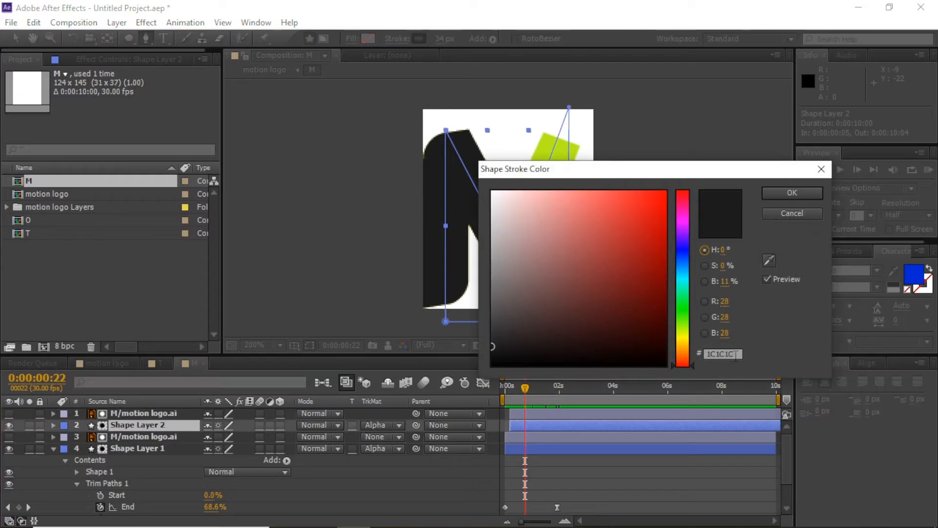
left_click(792, 214)
Step: Duplicate the T/motion logo.ai and Shape Layer 1 pair in the T composition and shift the copies to start a few frames in
left_click(160, 363)
left_click(542, 426)
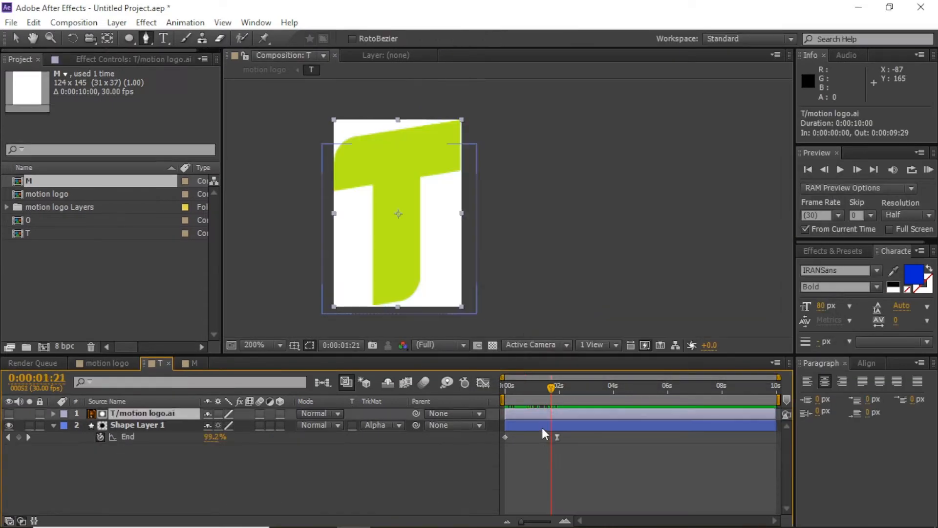
left_click(531, 413, "ctrl")
left_click_drag(534, 413, 539, 413)
Step: Set the stroke colour of Shape Layer 2 in the T composition to 1C1C1C
left_click(520, 424)
key("ctrl+c")
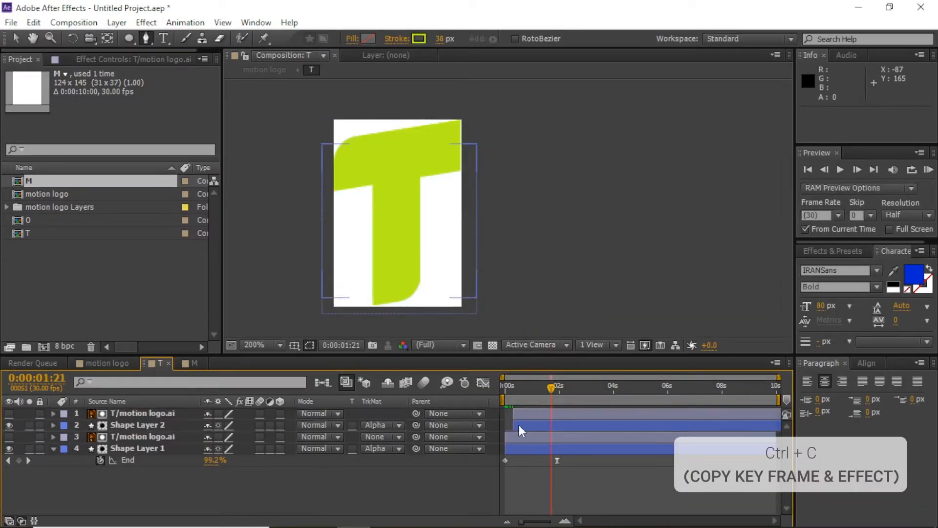
left_click(418, 39)
key("ctrl+v")
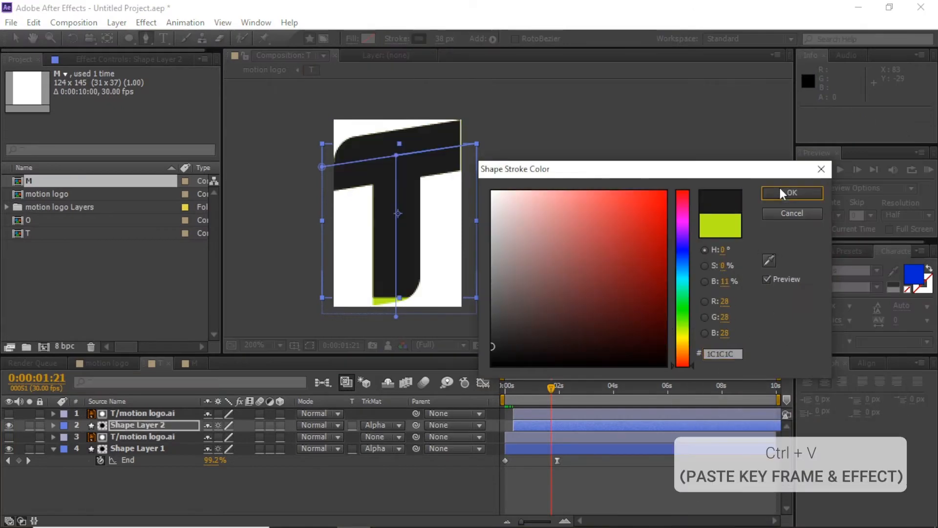
left_click(782, 190)
Step: Move Shape Layer 2 and its T/motion logo.ai matte to start at 0:00:00:04
left_click_drag(546, 393, 518, 414)
left_click(523, 414, "ctrl")
mouse_move(518, 390)
left_mouse_down()
mouse_move(504, 400)
mouse_move(585, 400)
left_mouse_up()
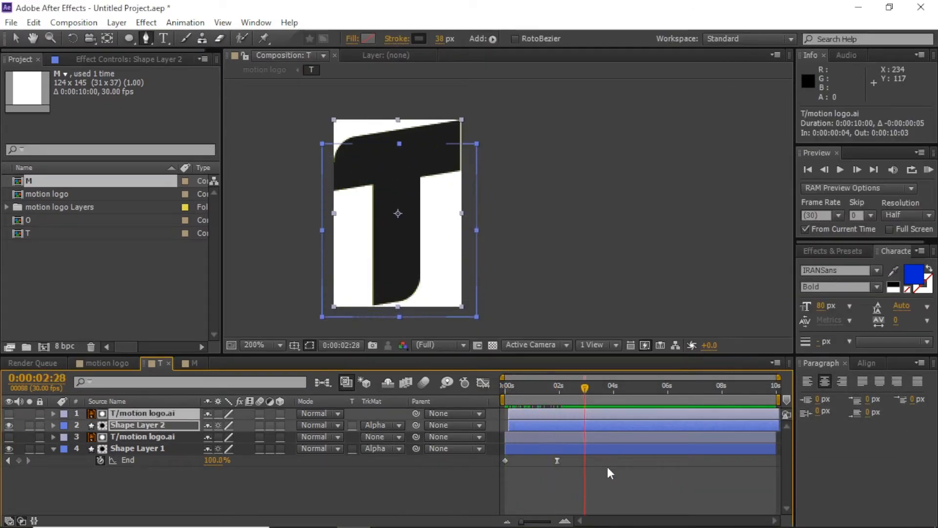
left_click(609, 467)
Step: In the motion logo composition, pre-compose the I layer as a composition named I and open it
left_click(108, 363)
mouse_move(523, 392)
left_mouse_down()
mouse_move(509, 400)
mouse_move(563, 400)
left_mouse_up()
key("v")
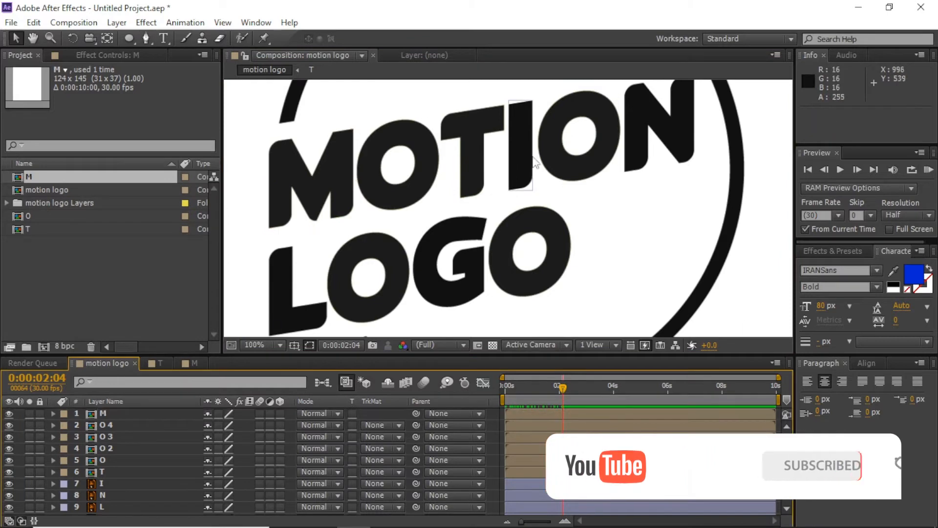
double_click(517, 153)
right_click(514, 156)
left_click(531, 442)
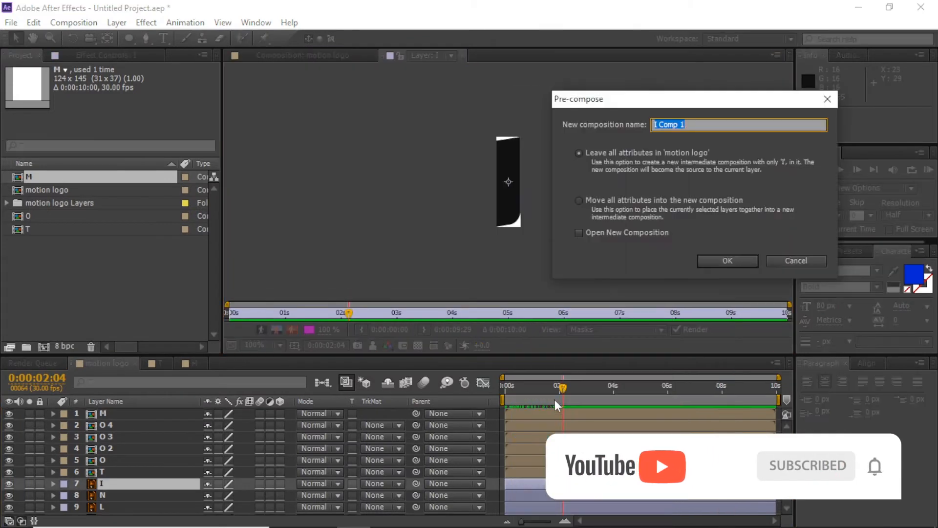
type("I")
key("Return")
double_click(510, 206)
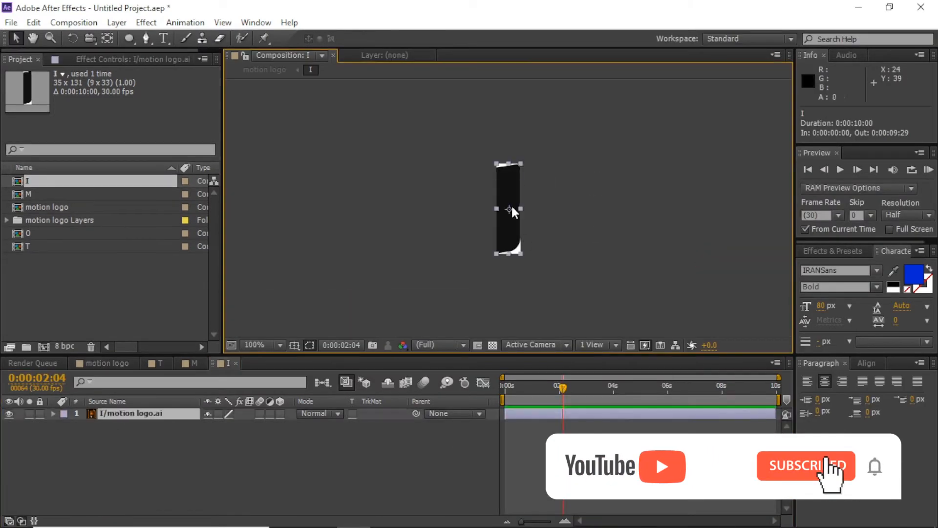
Step: Draw a straight vertical Pen path down the centre of the letter in the I composition, extending past both ends
left_click(145, 38)
left_click(506, 109)
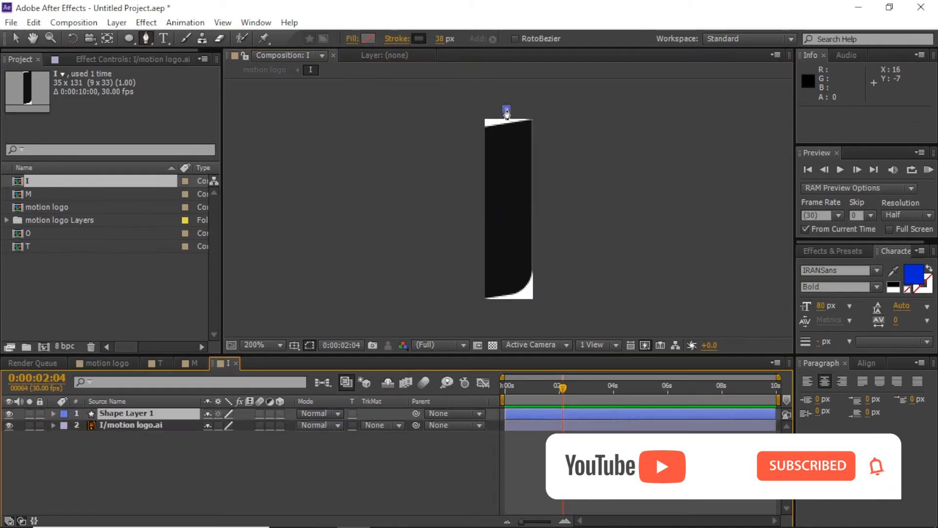
left_click(507, 313)
Step: Copy Trim Paths 1 from Shape Layer 1 in the M composition onto the I composition's Shape Layer 1 at 0:00:00:00 and reveal its keyframes
left_click(527, 415)
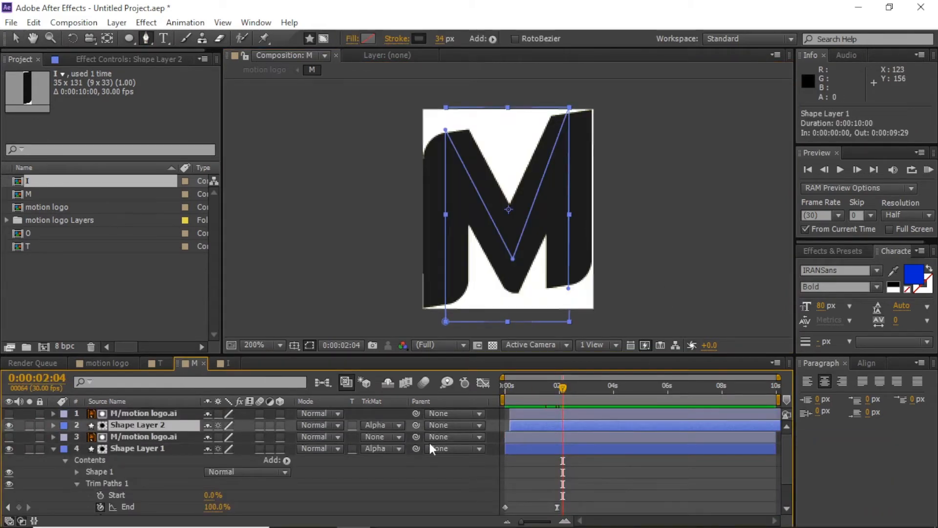
left_click(127, 484)
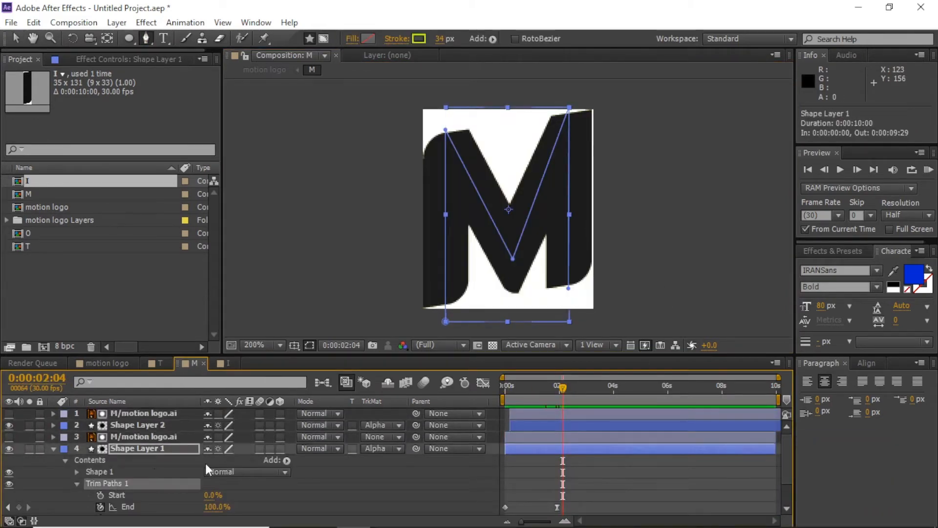
left_click(229, 359)
left_click(527, 426)
left_click(521, 417)
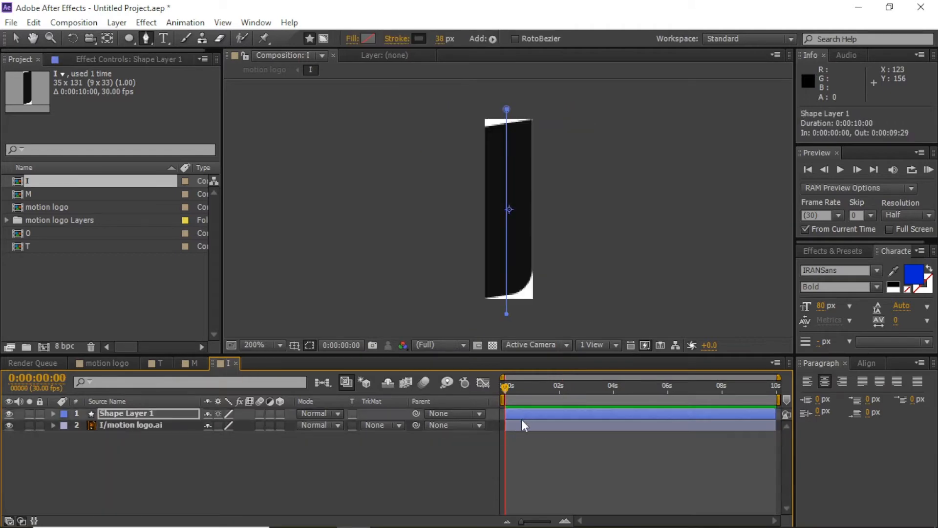
key("u")
Step: Place Shape Layer 1 below I/motion logo.ai and set its track matte to Alpha
left_click_drag(512, 387, 541, 413)
key("ctrl+[")
left_click(382, 425)
left_click(415, 459)
Step: Duplicate the I/motion logo.ai and Shape Layer 1 pair, send the copies to the back and start them at 0:00:00:00
left_click(536, 411, "ctrl")
key("ctrl+d")
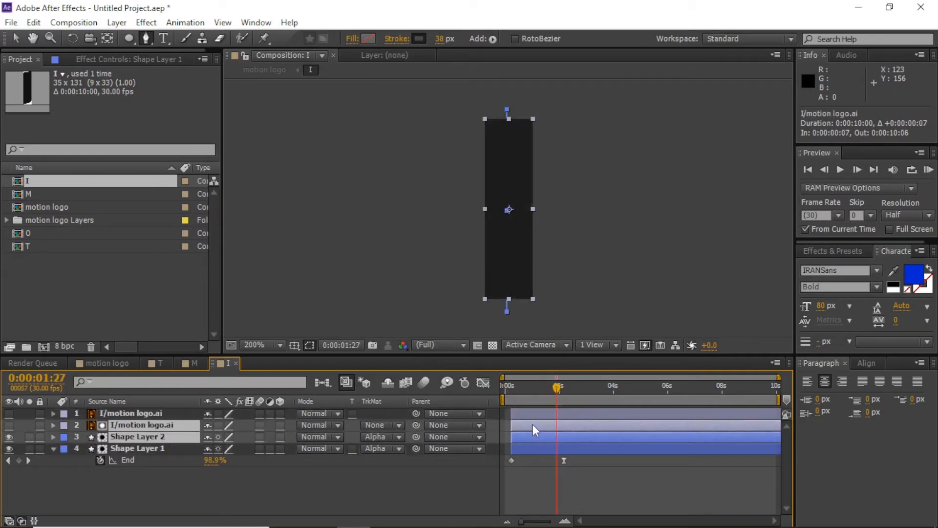
key("ctrl+shift+bracketleft")
left_click_drag(520, 450, 513, 449)
Step: Copy the stroke colour code B8EC19 from Shape Layer 1 in the M composition
left_click(193, 362)
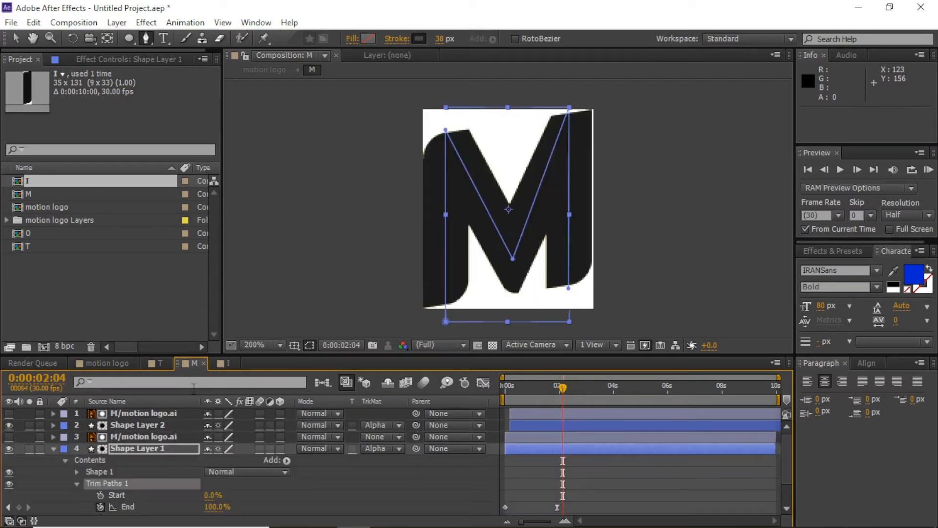
left_click(554, 424)
left_click(506, 449)
left_click(419, 39)
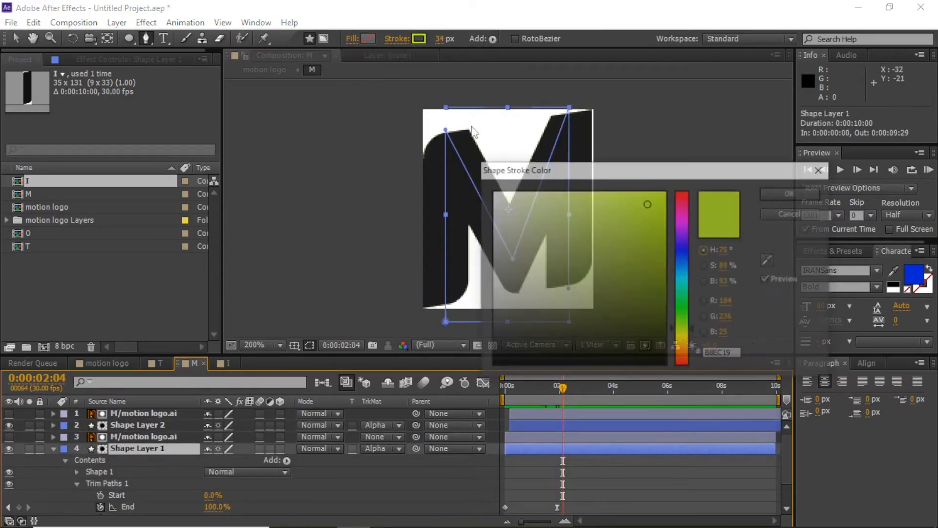
left_click(790, 214)
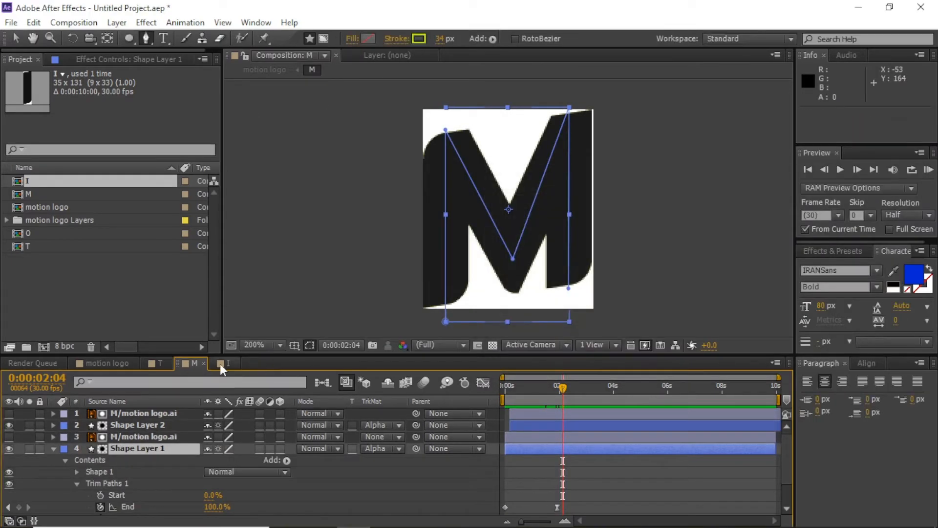
Step: Set the stroke colour of Shape Layer 2 in the I composition to B8EC19
left_click(224, 363)
left_click(541, 458)
left_click(418, 38)
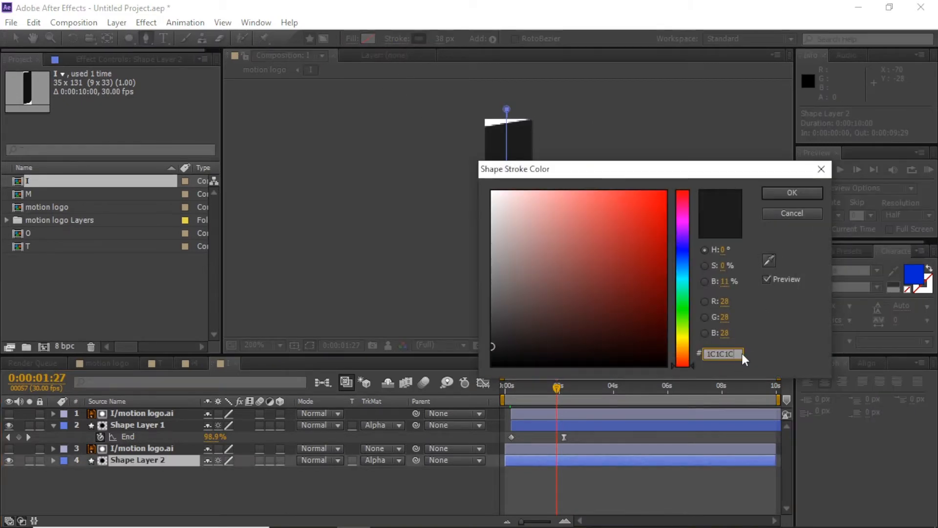
key("ctrl+a")
key("ctrl+v")
left_click(792, 193)
Step: Scrub the I composition and play its draw-on animation from the start
mouse_move(556, 388)
left_mouse_down()
mouse_move(515, 391)
mouse_move(567, 396)
left_mouse_up()
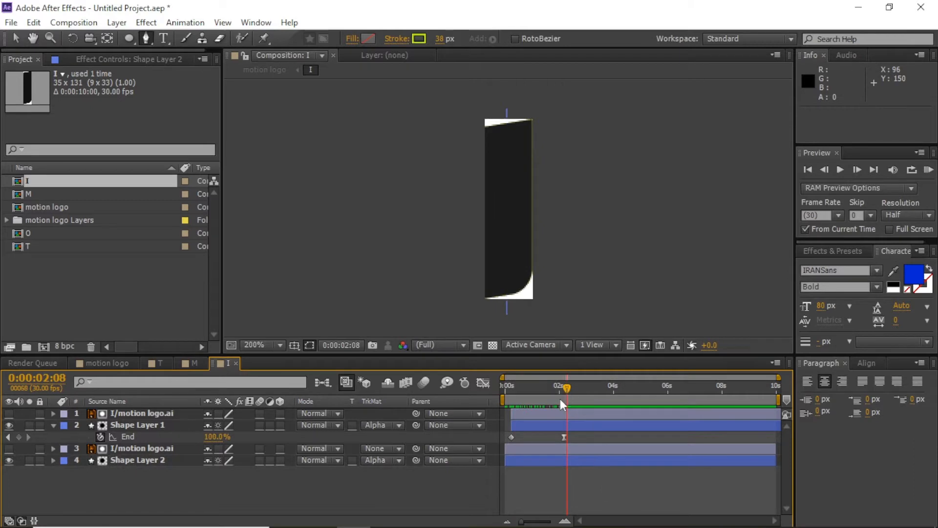
key("Home")
key("space")
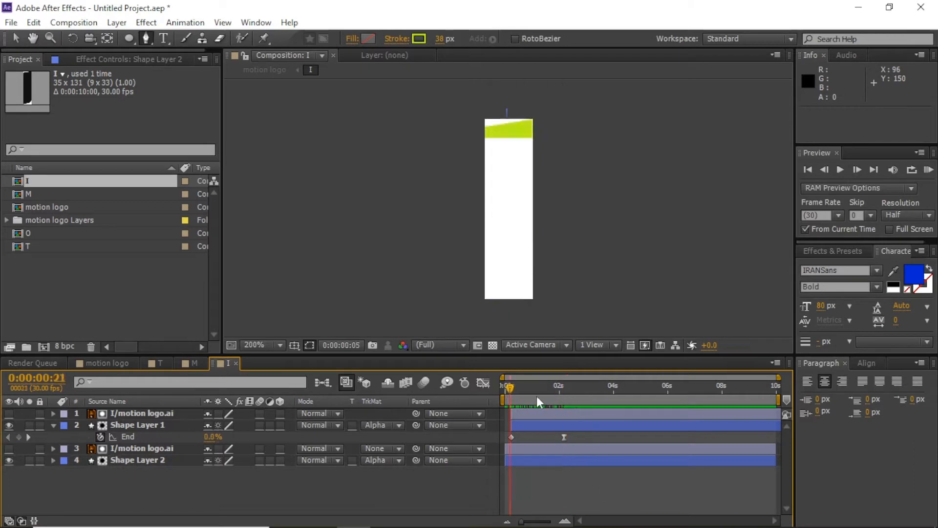
Step: Close the I and M compositions and return to the motion logo composition at 0:00:02:22
left_click(236, 364)
left_click(203, 363)
left_click(107, 363)
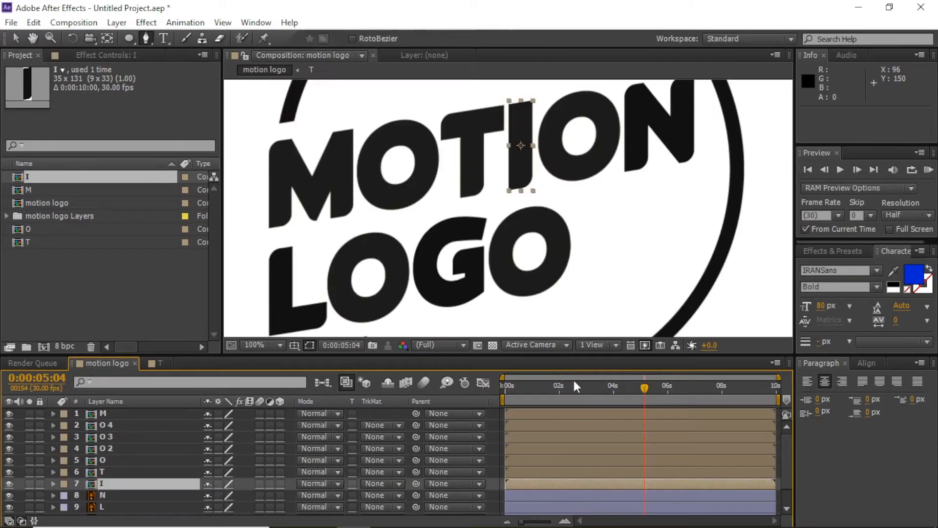
mouse_move(573, 386)
left_mouse_down()
mouse_move(514, 389)
mouse_move(579, 390)
left_mouse_up()
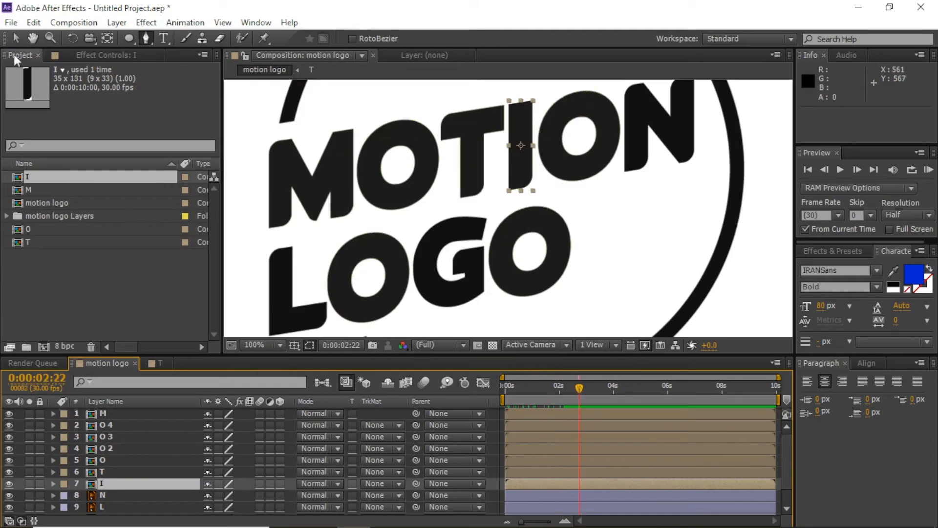
Step: Pre-compose the N layer of the motion logo composition as a composition named N and open it
left_click(642, 224)
scroll(734, 156, "down", 2)
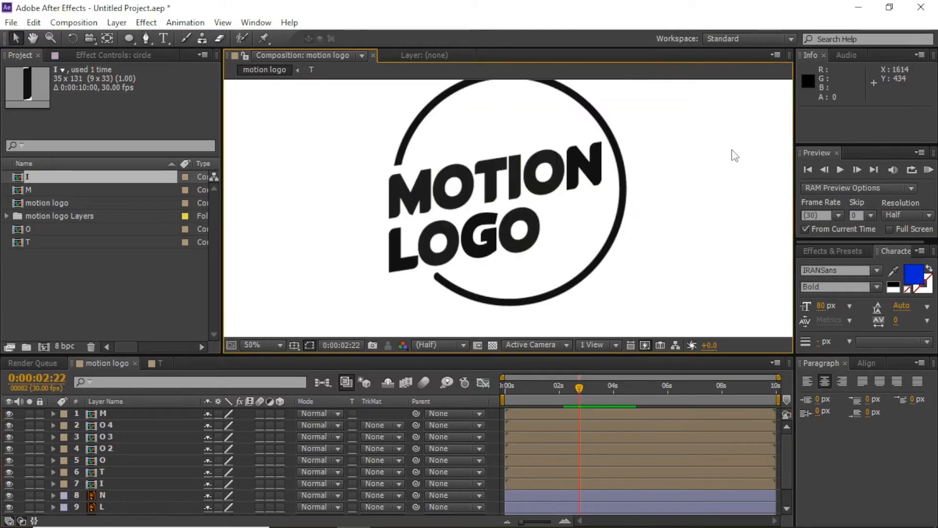
double_click(591, 158)
right_click(488, 191)
left_click(532, 441)
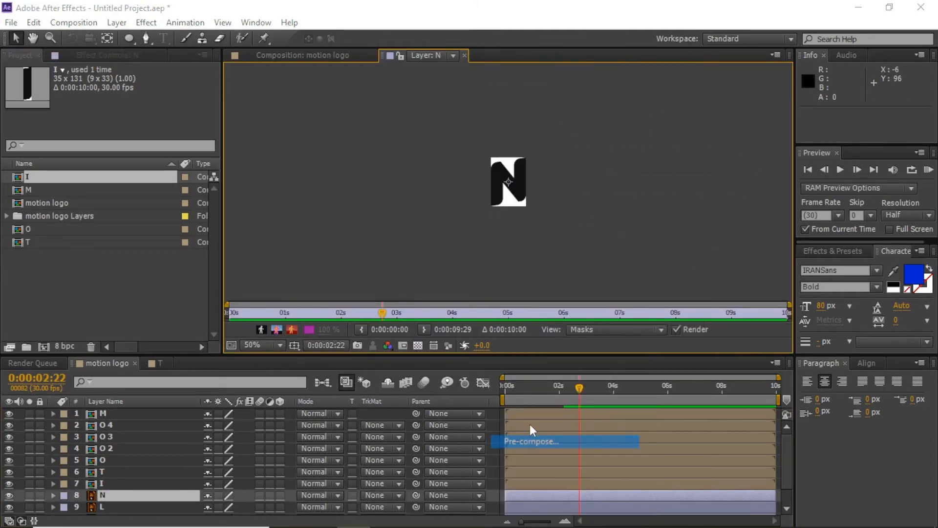
type("N")
key("Return")
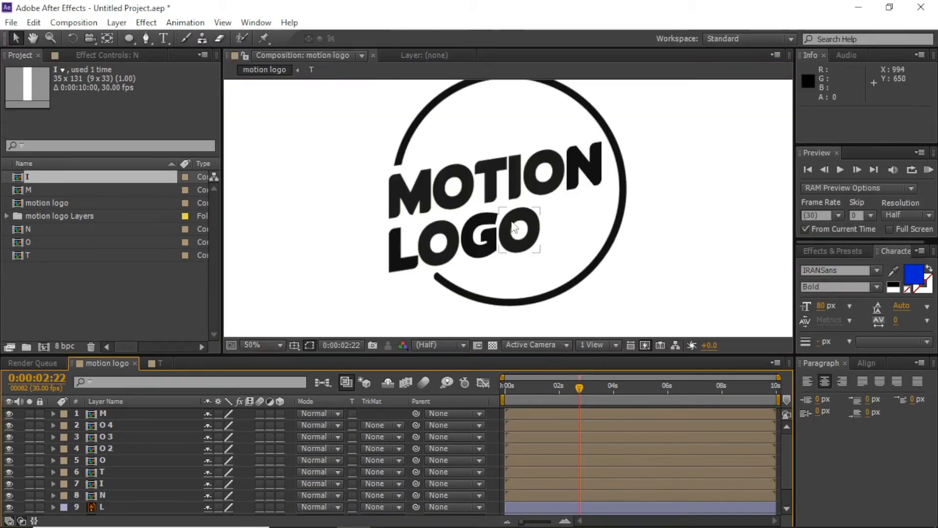
double_click(534, 498)
scroll(507, 237, "up", 2)
Step: Draw a Pen path through the centre of the N, running up the first stem, down the diagonal and up the second stem
left_click(145, 39)
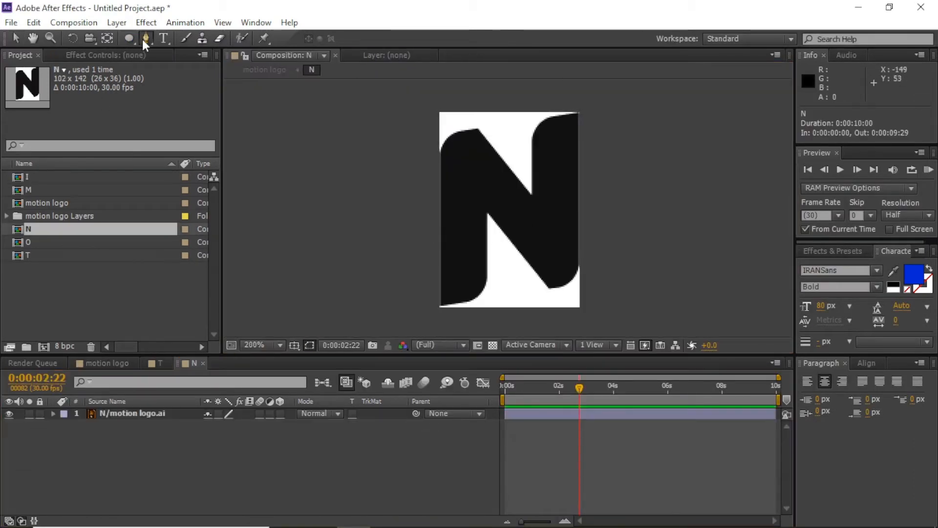
left_click(463, 315)
left_click(464, 155)
left_click(569, 281)
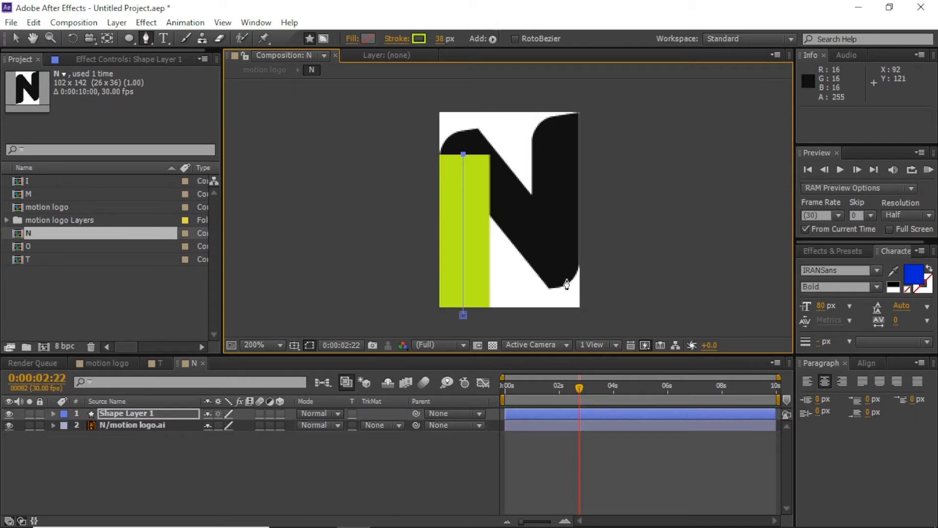
left_click_drag(463, 155, 463, 150)
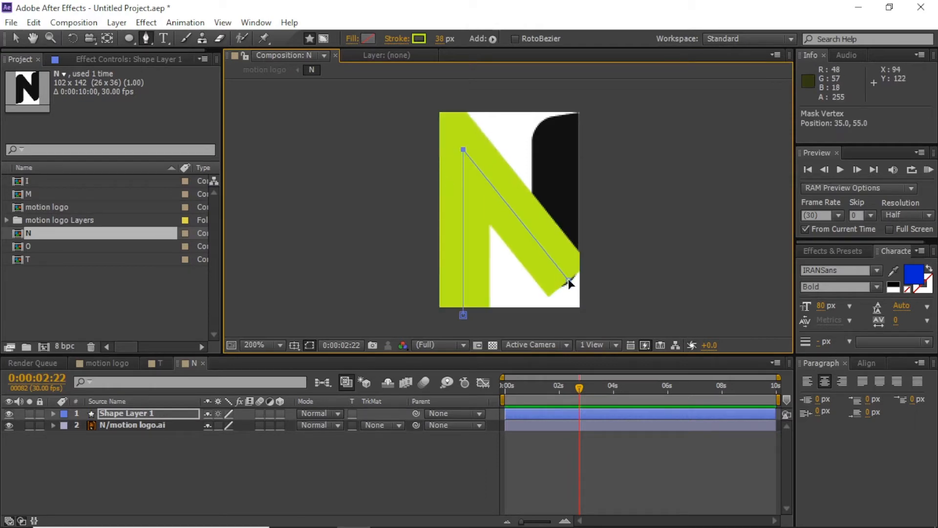
left_click(560, 93)
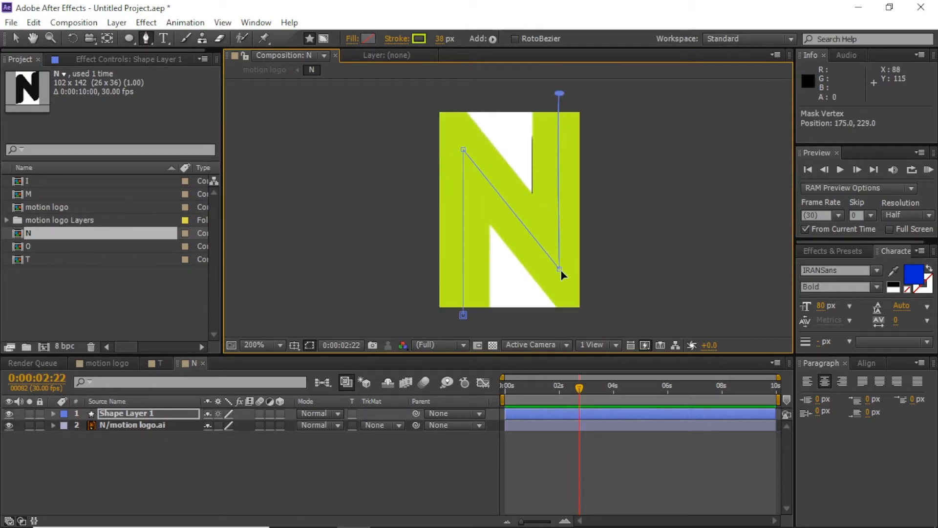
Step: Shift the two vertices of the N path's second stem slightly inward so the stroke covers the whole stem
left_click_drag(559, 94, 553, 92)
key("ctrl+z")
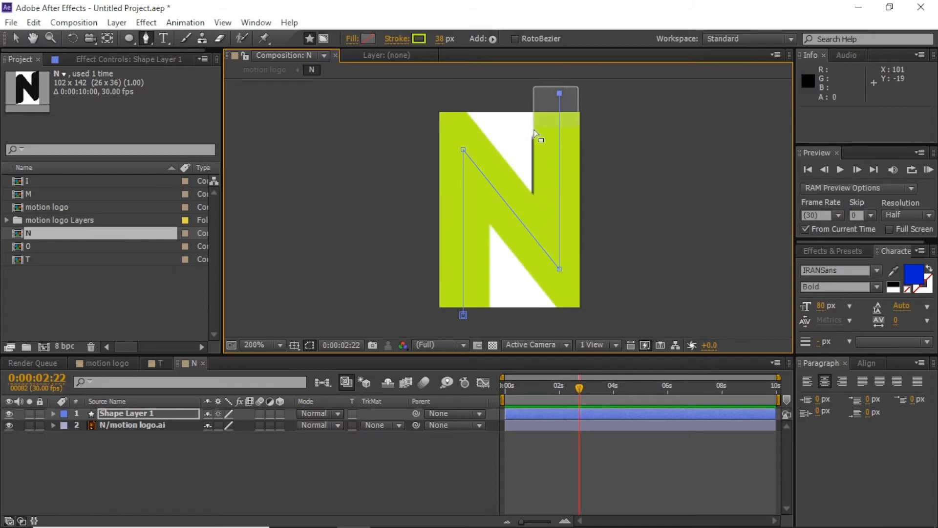
left_click_drag(562, 268, 559, 267)
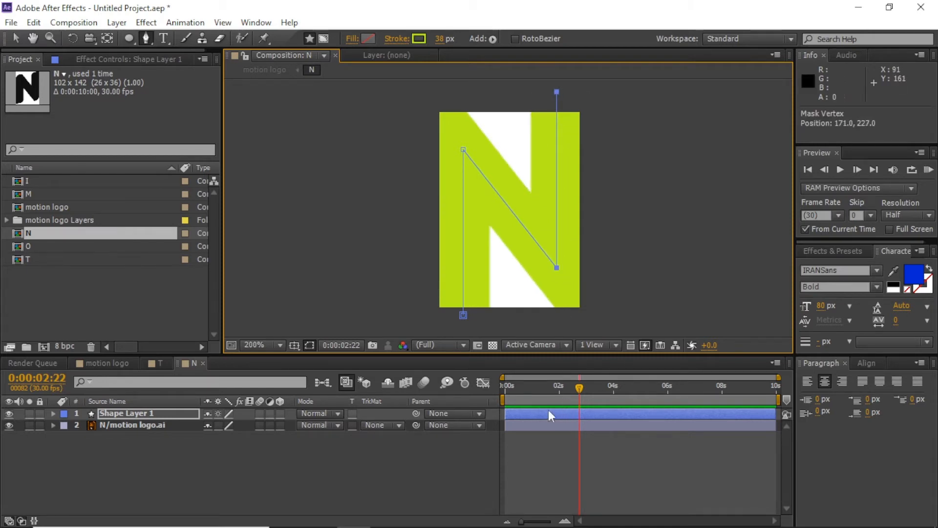
Step: Place Shape Layer 1 below N/motion logo.ai and set its track matte to Alpha
key("ctrl+[")
left_click(373, 426)
left_click(489, 445)
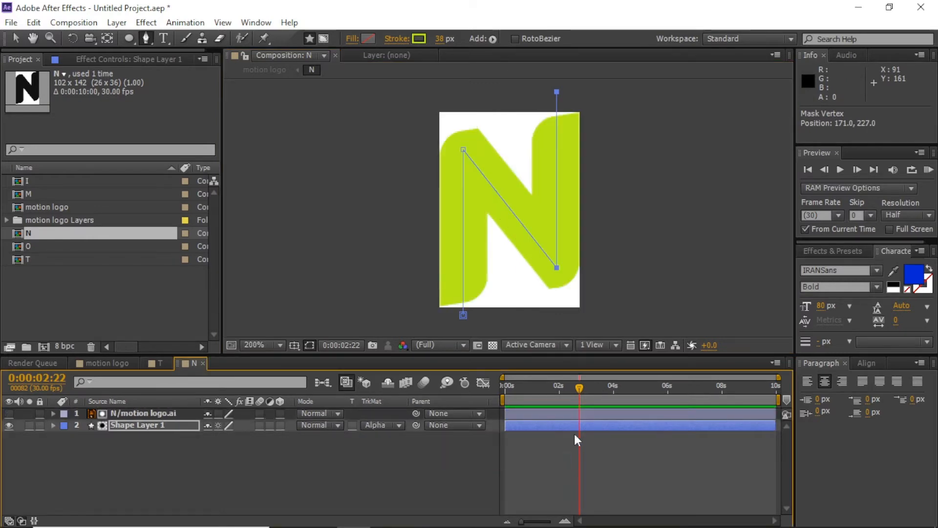
Step: Copy Trim Paths 1 from Shape Layer 1 in the T composition onto the N composition's Shape Layer 1 and set its stroke width to 35 px
left_click(165, 364)
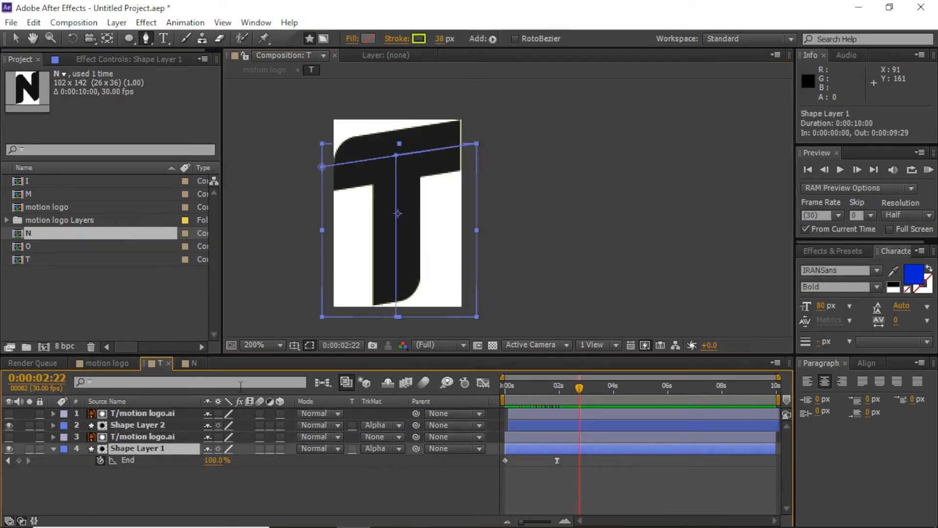
left_click(54, 448)
left_click(54, 448)
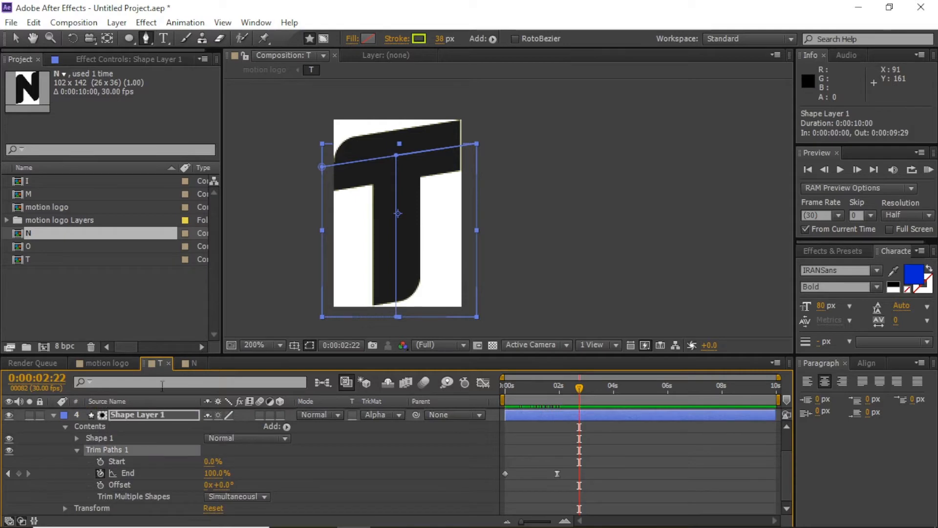
left_click(194, 362)
mouse_move(513, 389)
left_mouse_down()
mouse_move(555, 384)
mouse_move(517, 385)
mouse_move(510, 396)
mouse_move(558, 389)
left_mouse_up()
type("35")
key("Return")
Step: Copy the near-black stroke colour code from Shape Layer 2 in the T composition
left_click(158, 363)
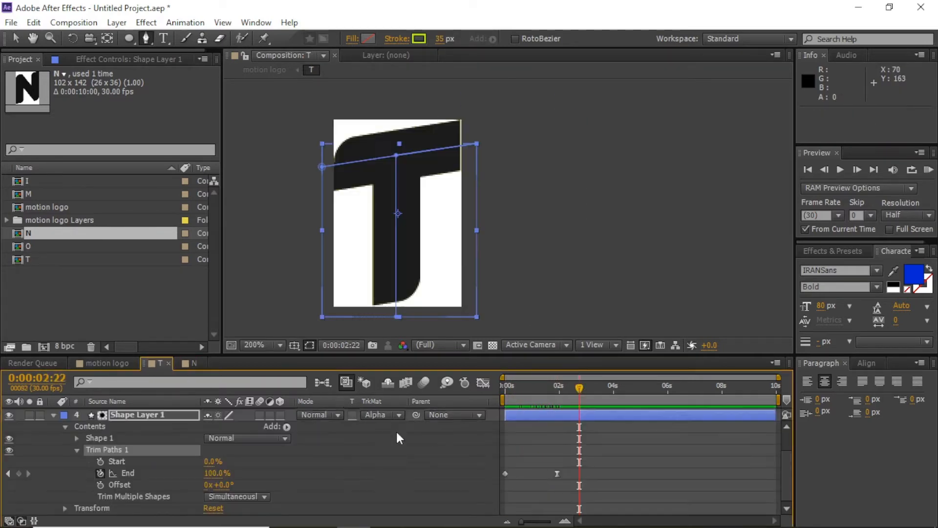
scroll(577, 433, "up", 3)
left_click(577, 425)
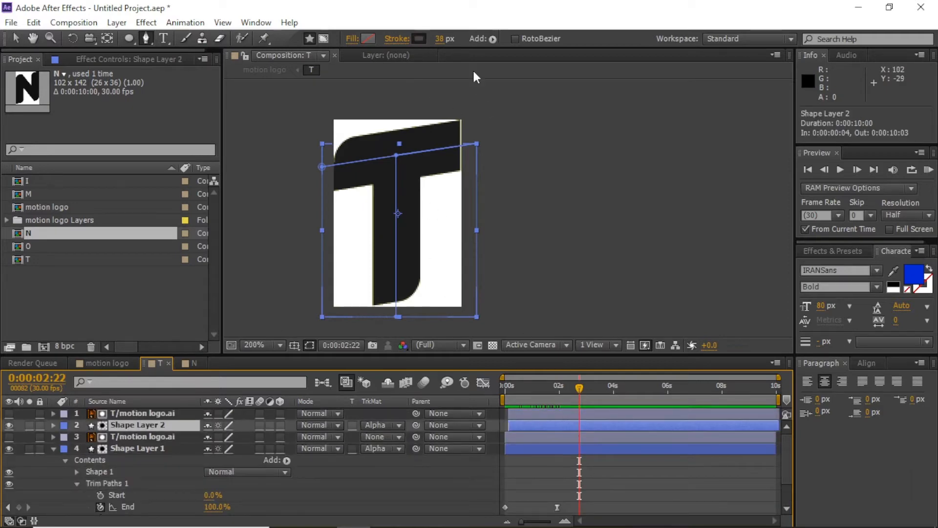
left_click(419, 38)
left_click(792, 192)
Step: In the N composition, duplicate the N/motion logo.ai and Shape Layer 1 pair and start the copies at 0:00:00:05
left_click(194, 363)
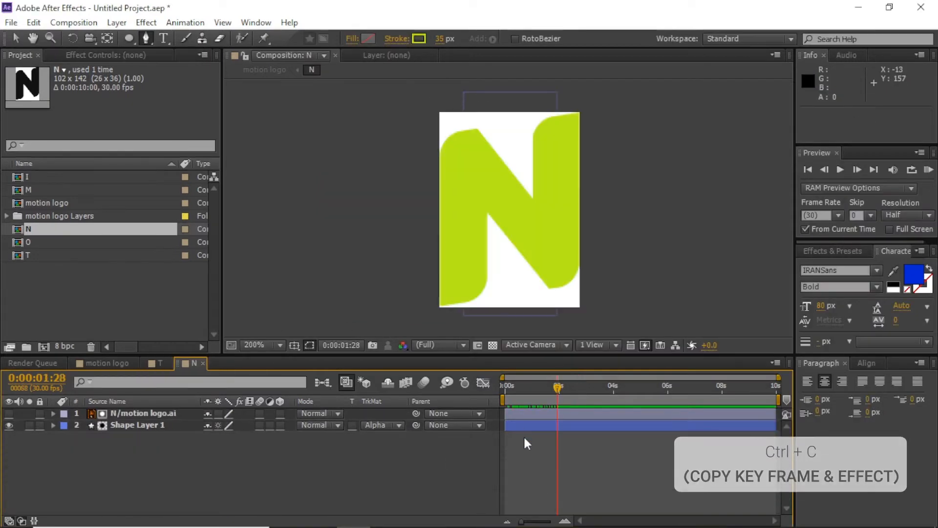
mouse_move(523, 436)
left_mouse_down()
mouse_move(528, 412)
mouse_move(516, 414)
left_mouse_up()
key("ctrl+d")
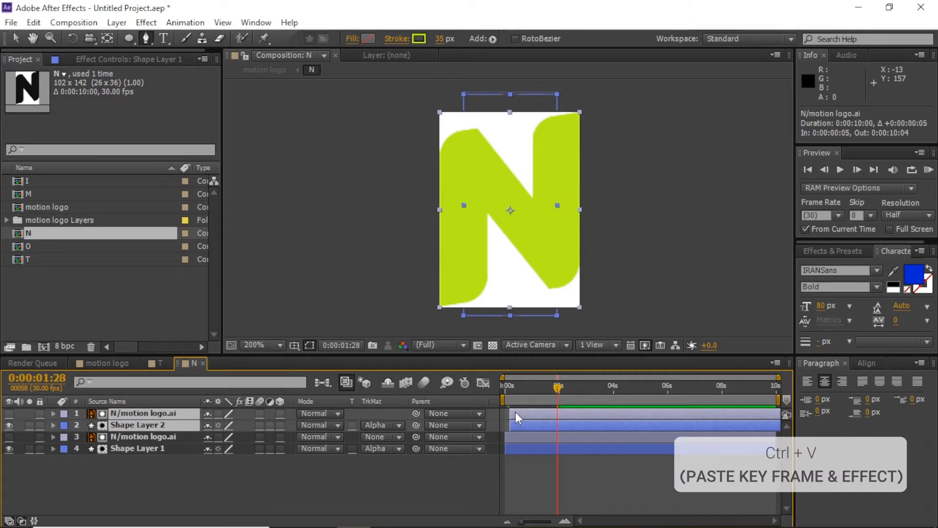
Step: Set the stroke colour of Shape Layer 2 in the N composition to the copied near-black 1C1C1C
left_click(529, 423)
left_click(419, 38)
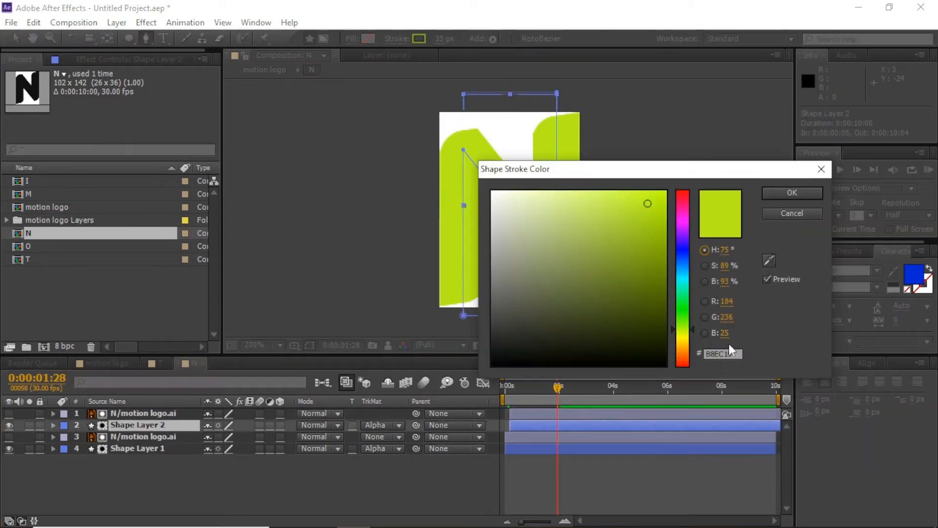
double_click(726, 353)
key("ctrl+v")
left_click(787, 194)
Step: Scrub through the N animation, close the N composition and return to the motion logo composition
left_click(609, 467)
mouse_move(558, 387)
left_mouse_down()
mouse_move(492, 399)
mouse_move(565, 404)
mouse_move(523, 391)
mouse_move(553, 391)
left_mouse_up()
left_click(202, 364)
left_click(104, 363)
Step: Pre-compose the L layer of the motion logo composition as a composition named L and open it
key("v")
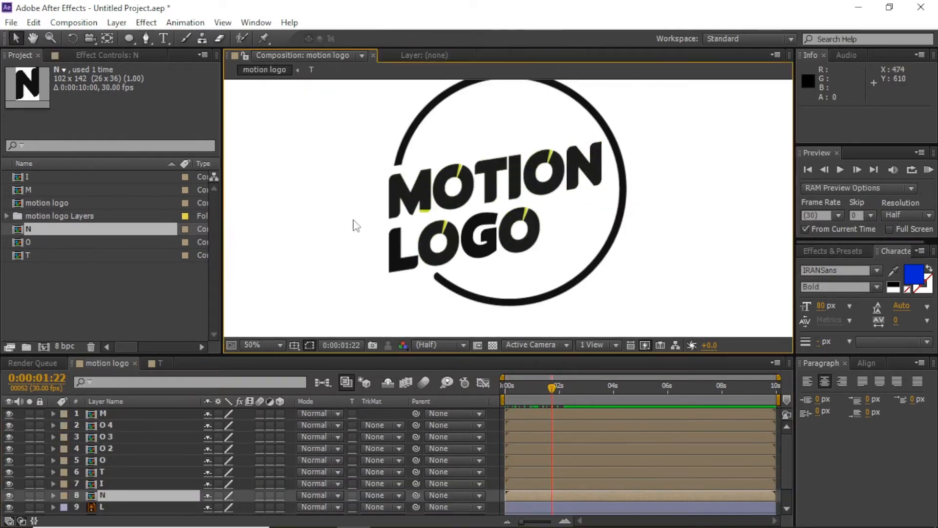
left_click(397, 257)
right_click(396, 257)
left_click(393, 256)
double_click(393, 256)
right_click(484, 90)
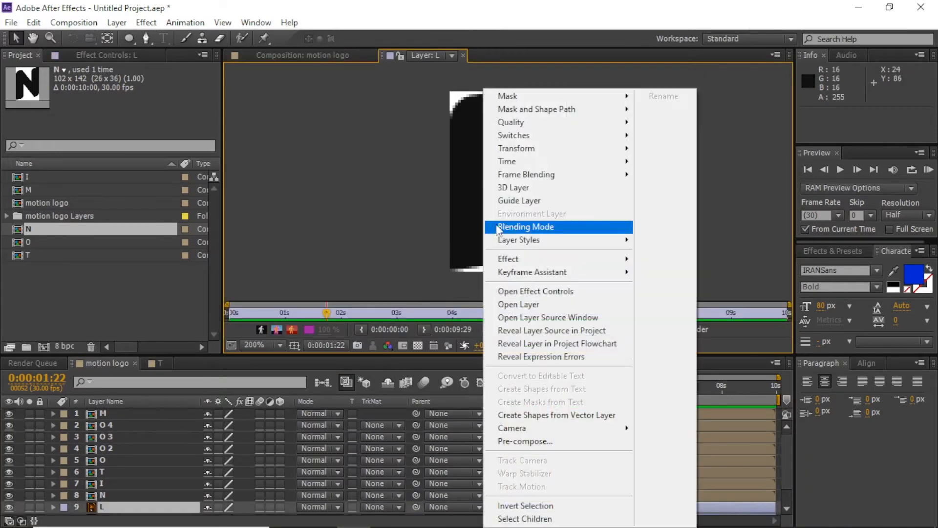
left_click(532, 442)
key("Return")
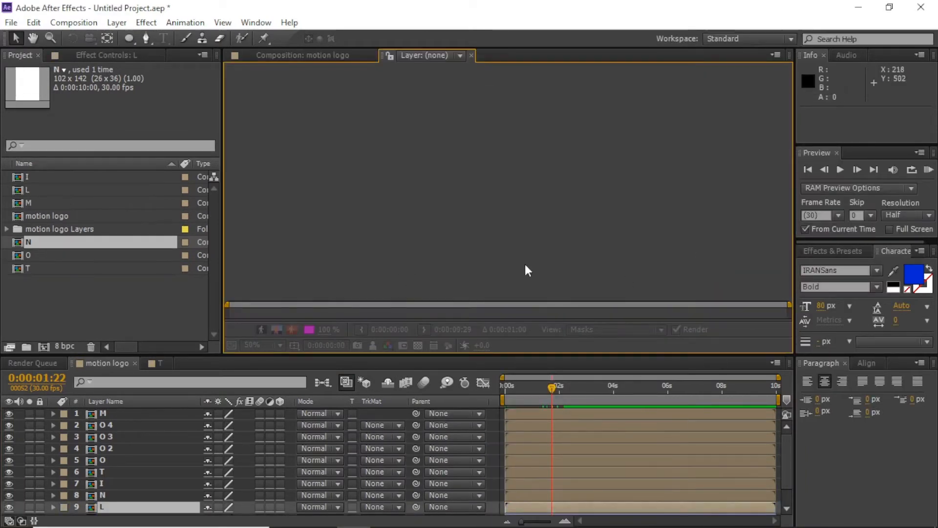
double_click(542, 507)
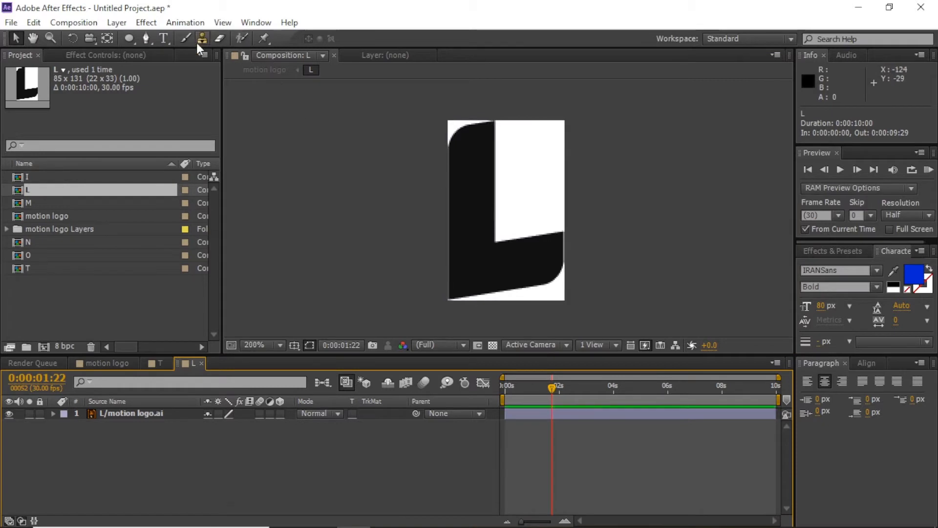
Step: Draw an open L-shaped stroke path through the middle of the letter L with the Pen tool
left_click(146, 38)
left_click(472, 111)
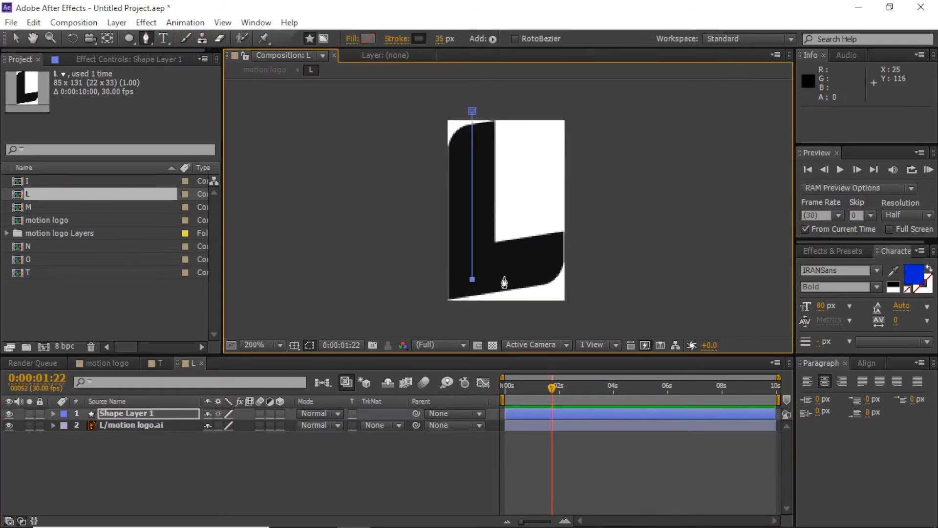
left_click_drag(472, 279, 595, 252)
Step: Copy the animated Trim Paths from the T composition to Shape Layer 1 in the L composition, starting at 0:00:00:00
left_click(156, 365)
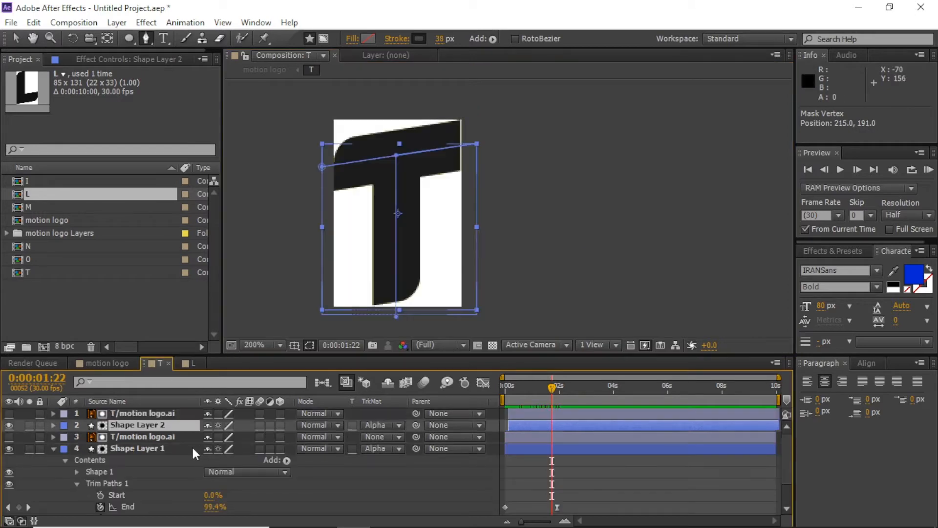
left_click(210, 438)
left_click(188, 363)
left_click_drag(508, 387, 494, 386)
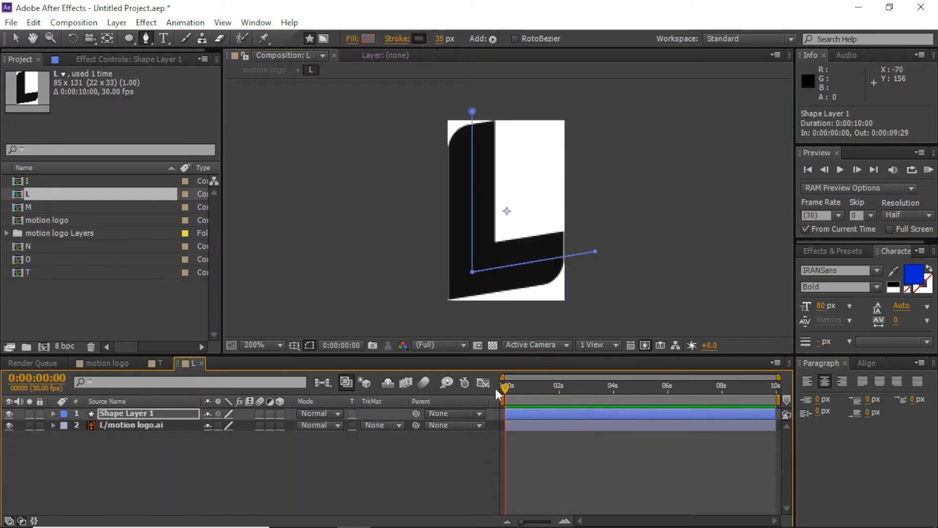
Step: Move Shape Layer 1 below L/motion logo.ai and matte it with Alpha Matte "L/motion logo.ai"
key("ctrl+[")
left_click(381, 425)
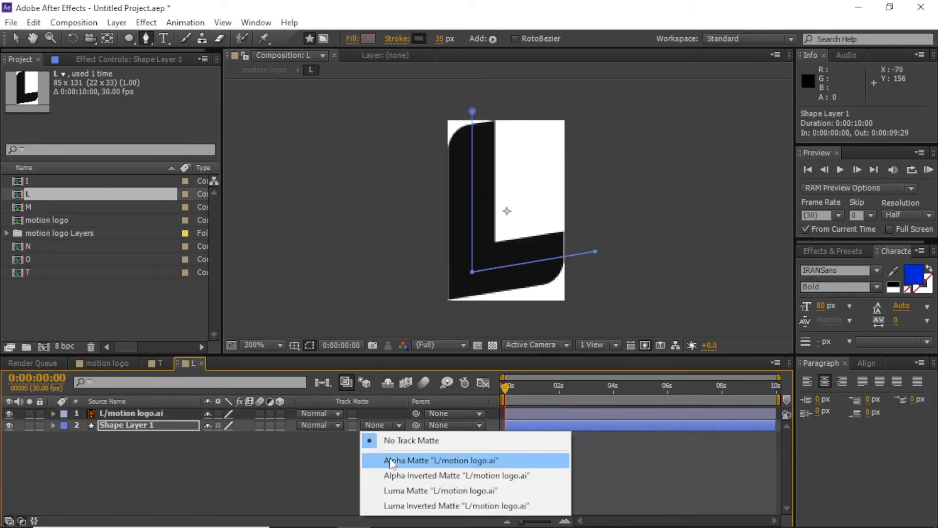
left_click(406, 459)
Step: Set the L stroke width to 35 px and shift the path's vertical segment slightly left to cover the letter's stem
mouse_move(507, 392)
left_mouse_down()
mouse_move(538, 395)
mouse_move(518, 400)
left_mouse_up()
left_click(437, 41)
key("Down")
key("Down")
key("Up")
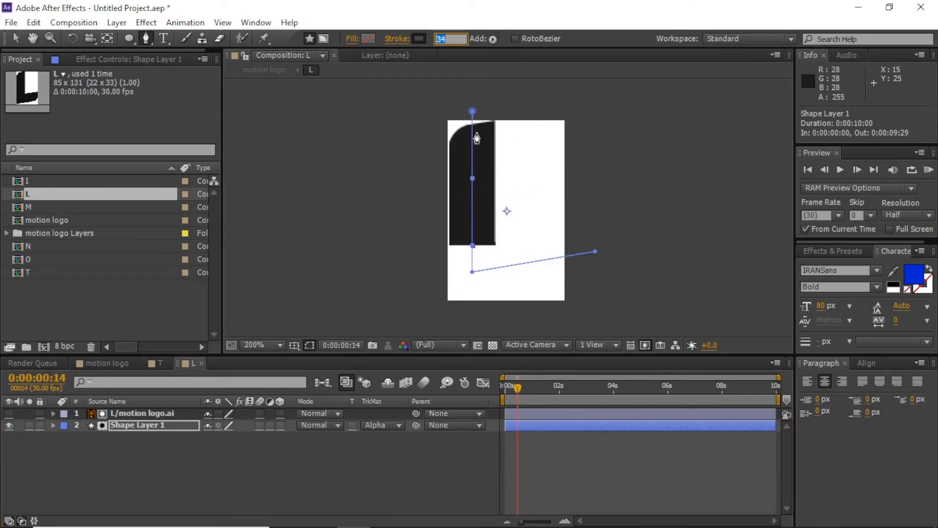
left_click(464, 300)
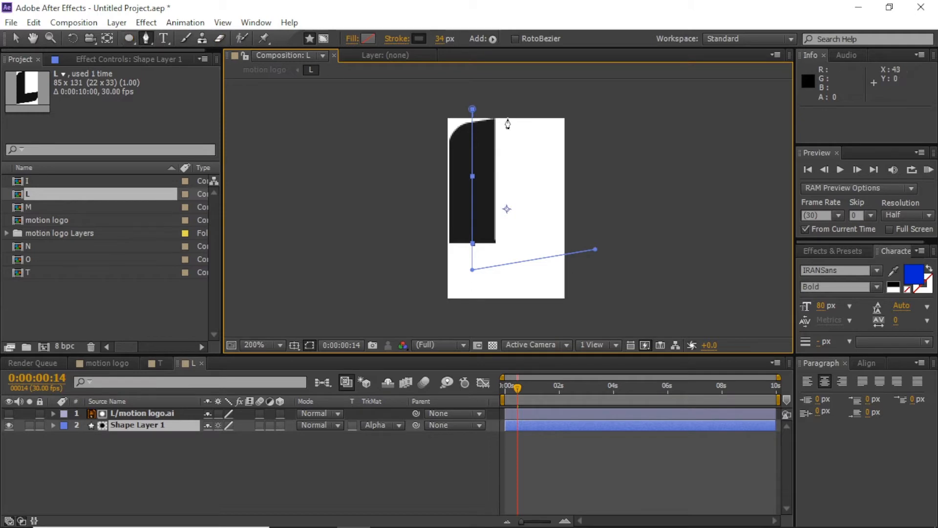
left_click(472, 109)
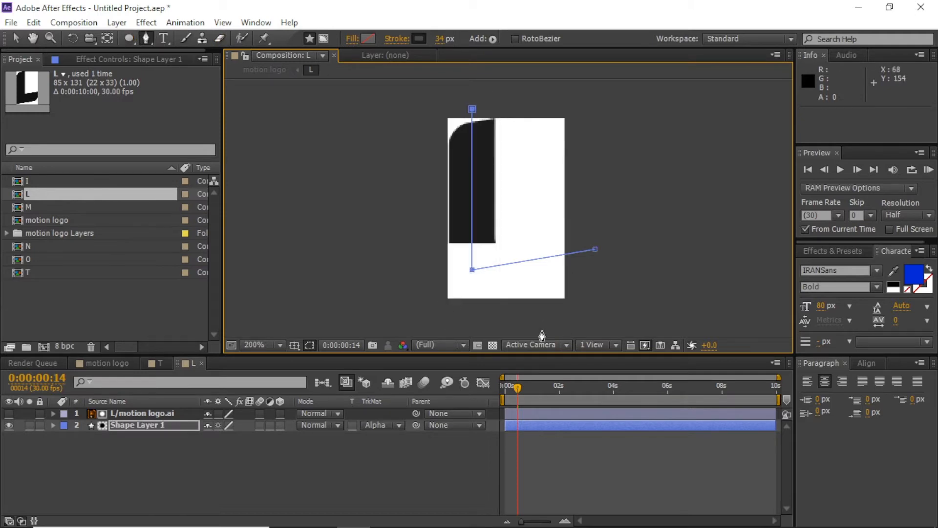
left_click(441, 39)
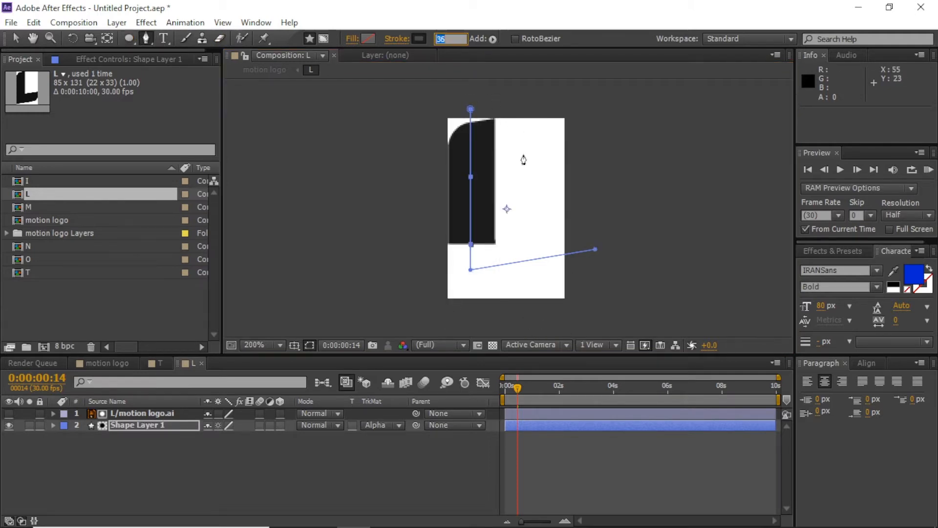
mouse_move(525, 378)
left_mouse_down()
mouse_move(543, 385)
mouse_move(513, 391)
mouse_move(566, 389)
left_mouse_up()
left_click(553, 455)
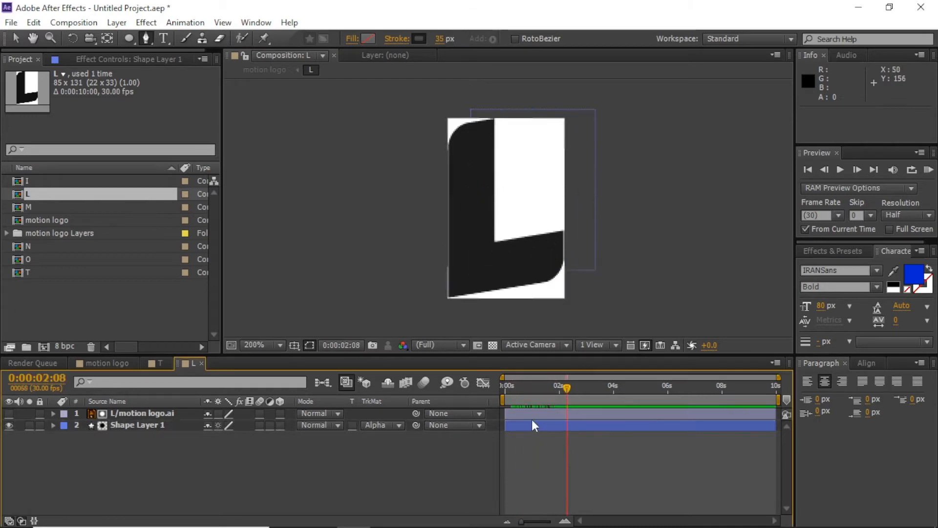
Step: Copy the green stroke colour B8EC19 from Shape Layer 1 in the T composition
left_click(160, 363)
left_click(419, 38)
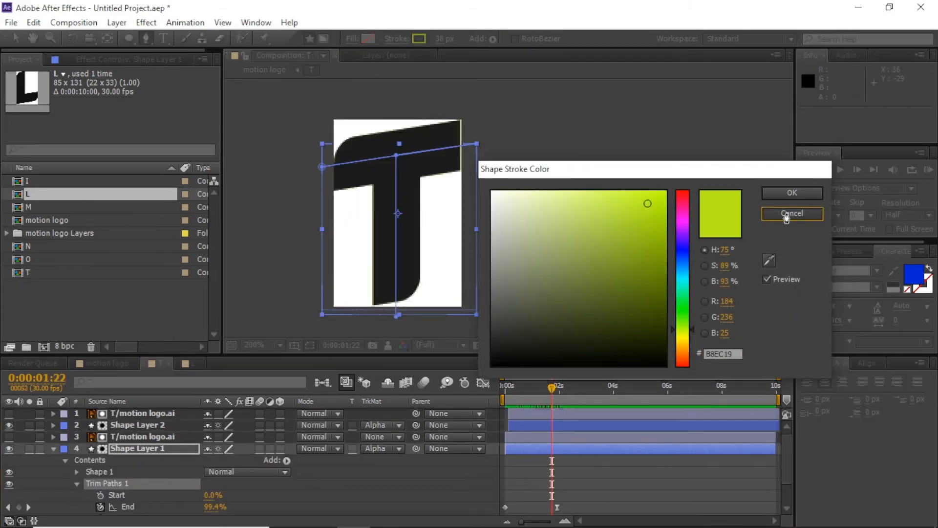
left_click(792, 214)
Step: In the L composition, duplicate the L/motion logo.ai and Shape Layer 1 pair and start the copies a few frames in
left_click(191, 363)
left_click(519, 413)
left_click(520, 425, "shift")
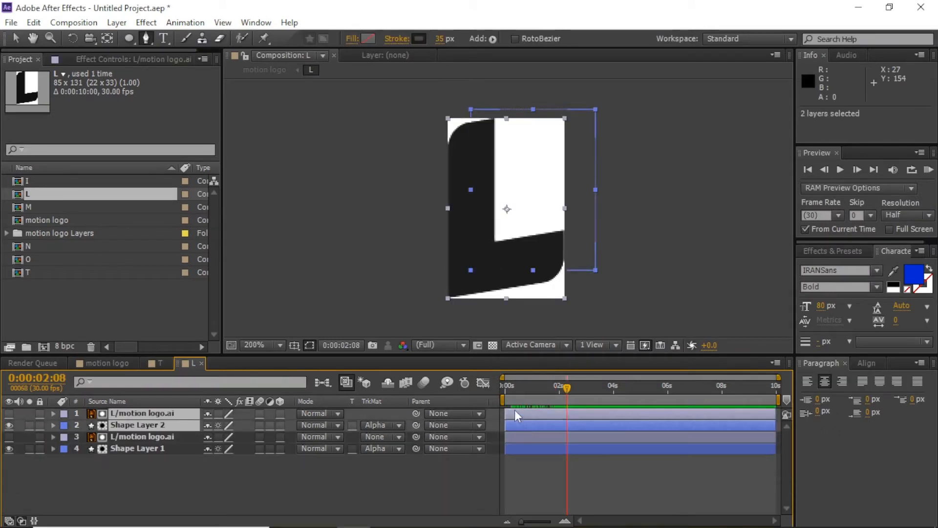
left_click_drag(514, 415, 521, 412)
key("Home")
Step: Set the stroke colour of Shape Layer 1 in the L composition to the copied green B8EC19 and scrub through the result
left_click(515, 448)
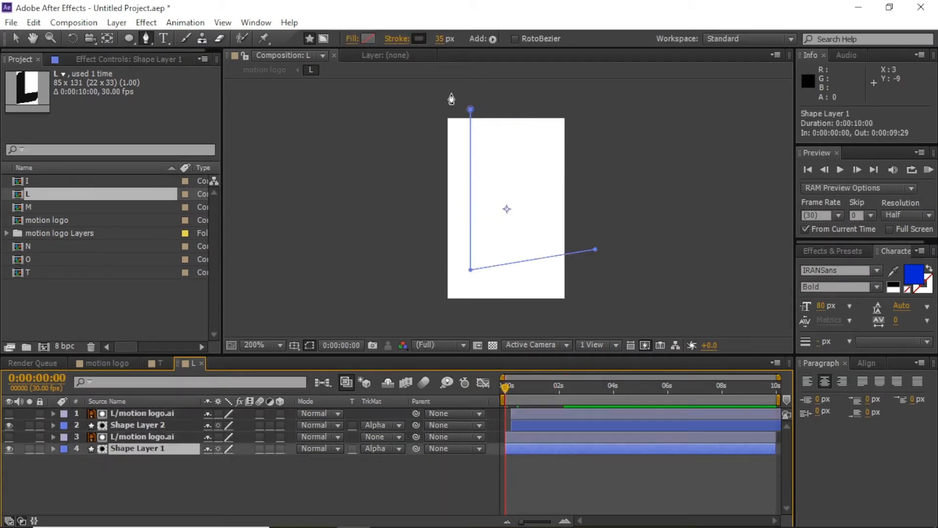
left_click(419, 38)
left_click_drag(509, 390, 577, 390)
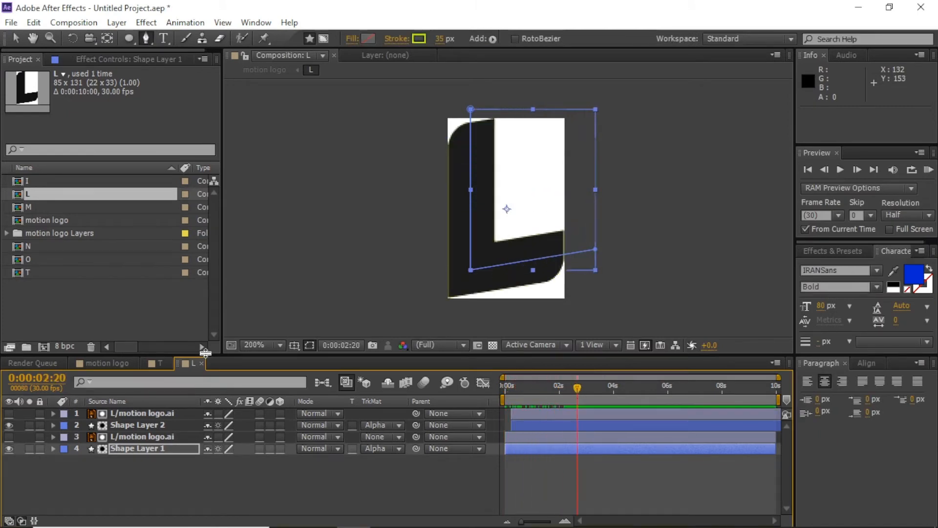
Step: Return to the motion logo composition, pre-compose its G layer as a composition named G and open it
left_click(117, 367)
left_click_drag(518, 398, 589, 391)
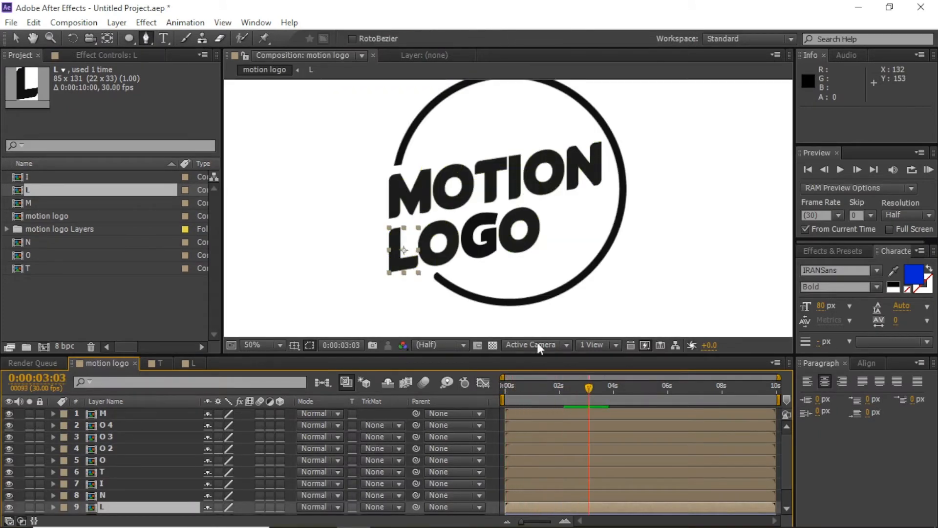
left_click(15, 38)
left_click(498, 234)
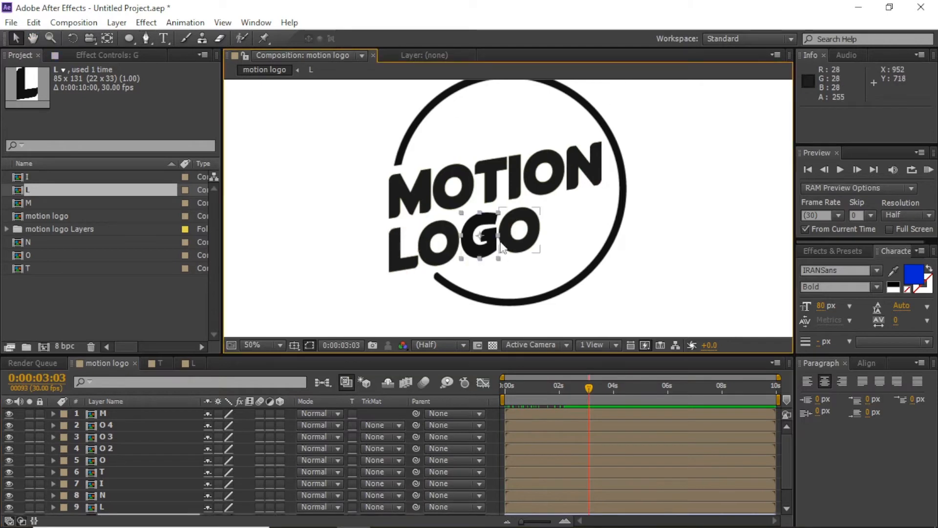
double_click(502, 247)
right_click(482, 245)
left_click(526, 441)
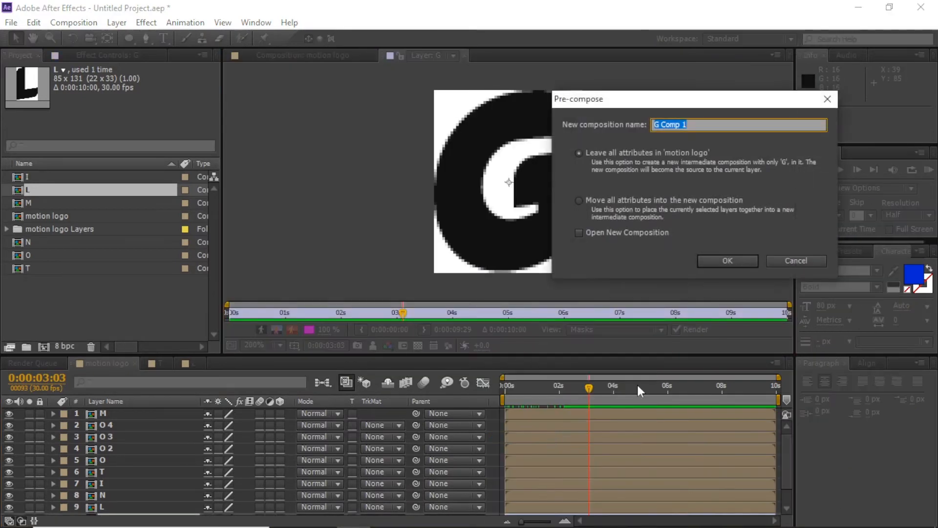
type("G")
left_click(723, 261)
scroll(522, 471, "down", 2)
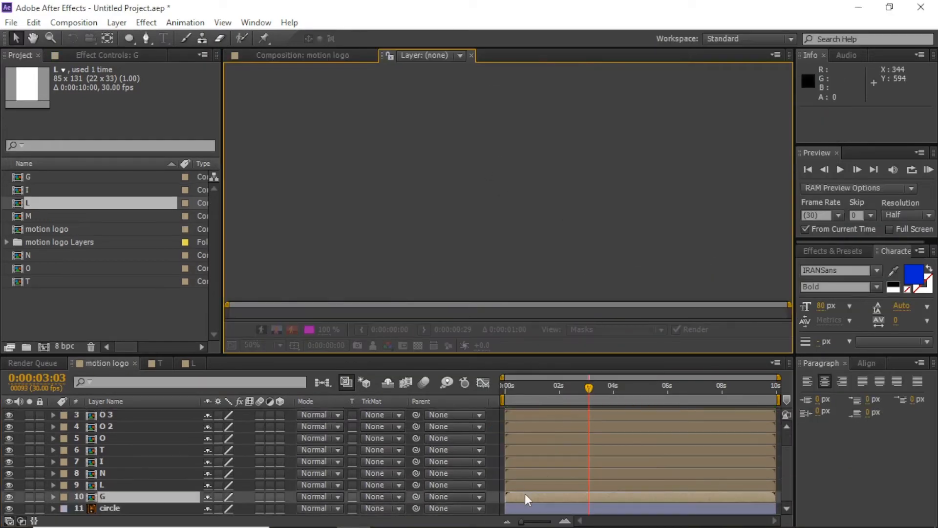
double_click(525, 495)
Step: Draw a curved pen path from the G's upper right end around its left side to the bottom of the letter
scroll(509, 210, "up", 1)
left_click_drag(508, 210, 458, 201)
left_click(146, 38)
scroll(518, 141, "up", 1)
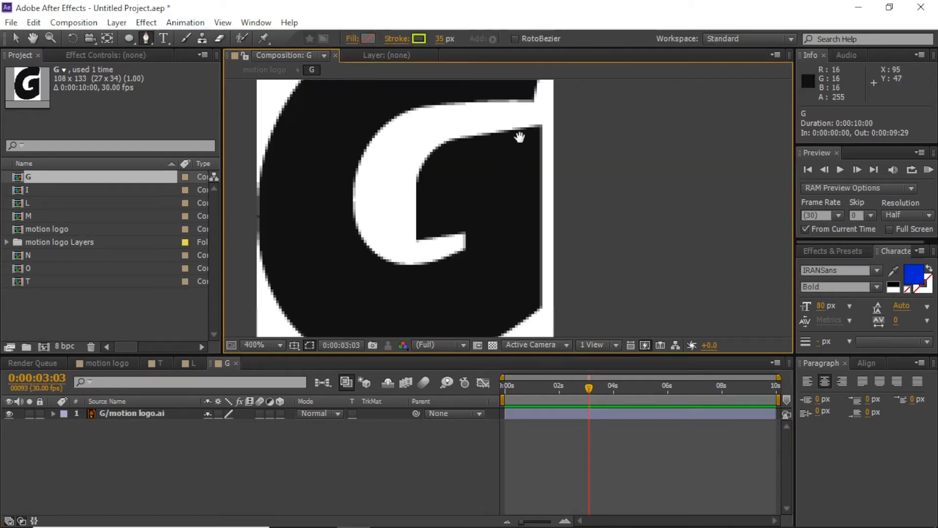
left_click_drag(520, 137, 536, 245)
left_click(567, 171)
left_click_drag(412, 170, 389, 106)
left_click_drag(361, 204, 363, 278)
scroll(416, 244, "down", 1)
left_click_drag(462, 222, 365, 198)
mouse_move(413, 255)
left_mouse_down()
mouse_move(432, 255)
mouse_move(415, 246)
mouse_move(437, 245)
mouse_move(419, 248)
left_mouse_up()
key("ctrl+z")
Step: Set the stroke width to 42 px and extend the path up the G's right side and along its inner bar
left_click_drag(440, 39, 443, 39)
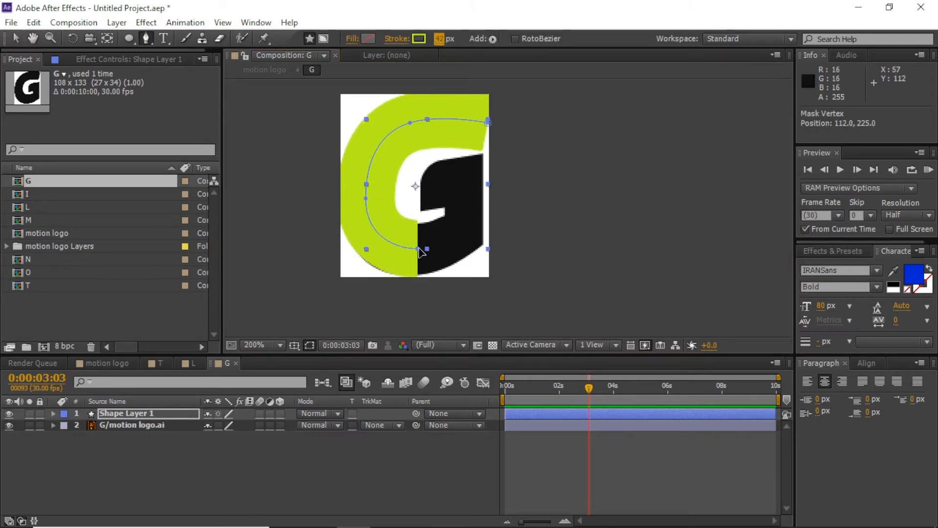
left_click(418, 248)
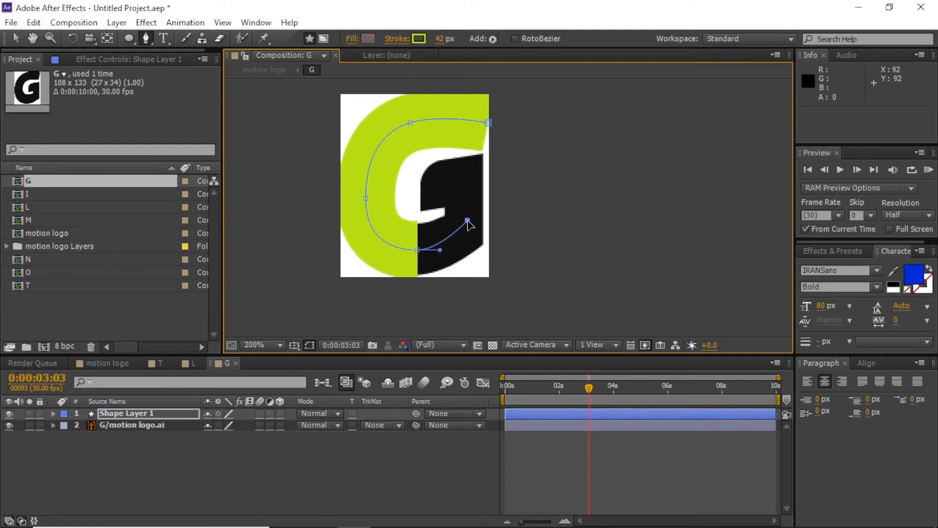
left_click(468, 222)
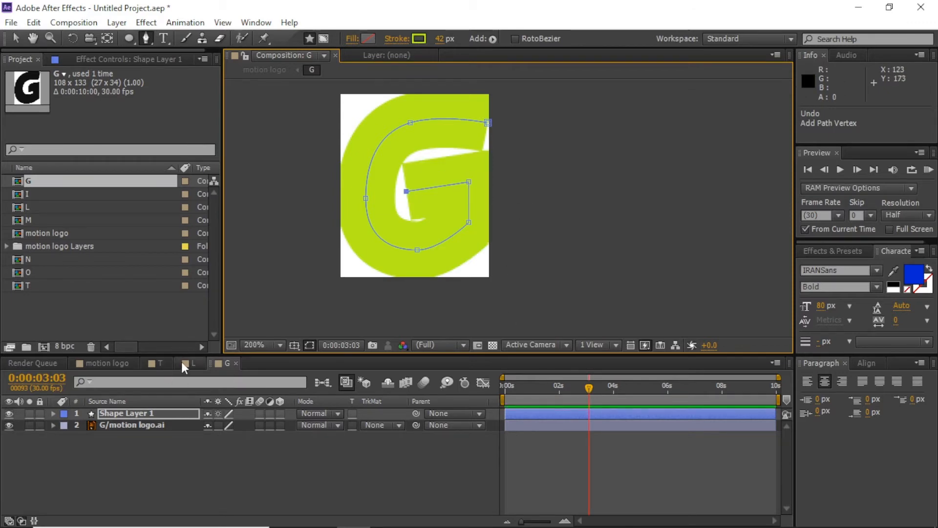
Step: Copy the animated Trim Paths from the T composition to Shape Layer 1 in the G composition, starting at 0:00:00:00
left_click(159, 363)
left_click(227, 363)
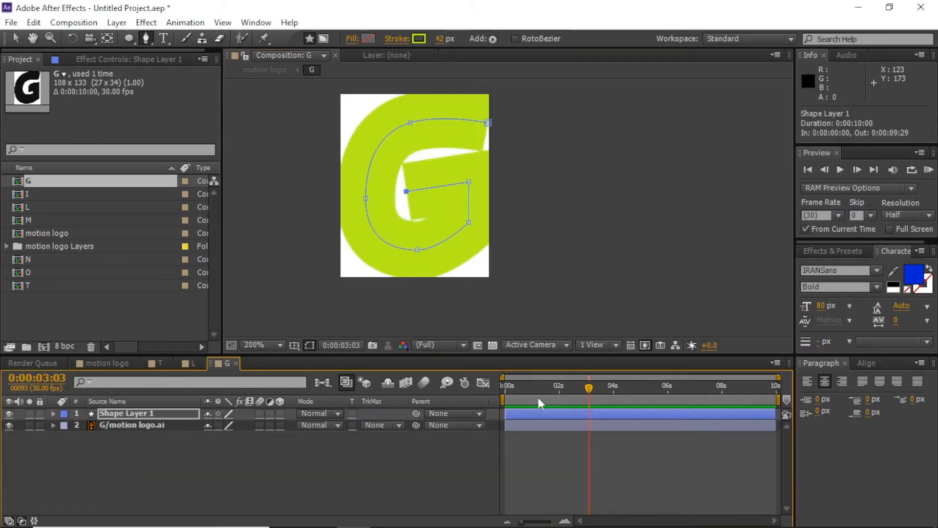
left_click(512, 382)
Step: Move Shape Layer 1 below G/motion logo.ai and matte it with Alpha Matte "G/motion logo.ai"
key("ctrl+bracketleft")
left_click(383, 425)
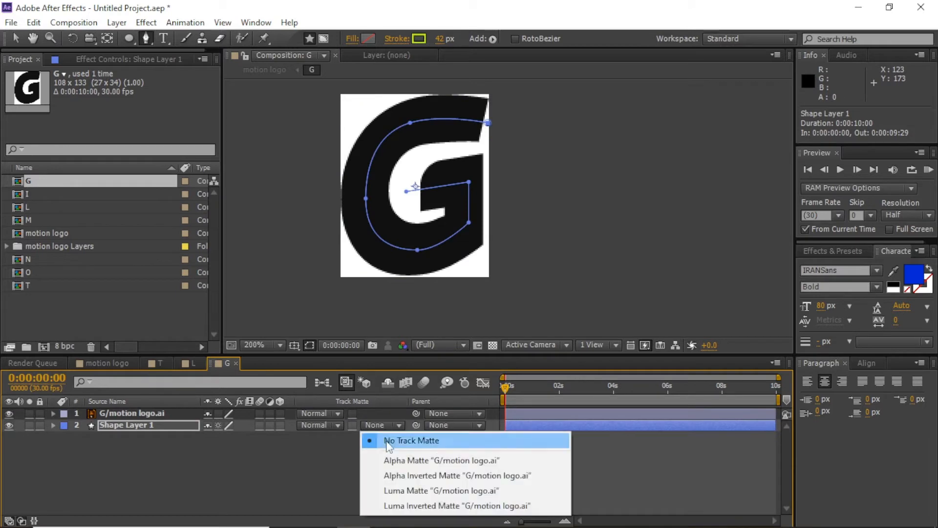
left_click(430, 460)
Step: Shift the two right-hand vertices of the G path slightly right to improve the stroke's coverage of the inner bar
left_click_drag(507, 387, 535, 392)
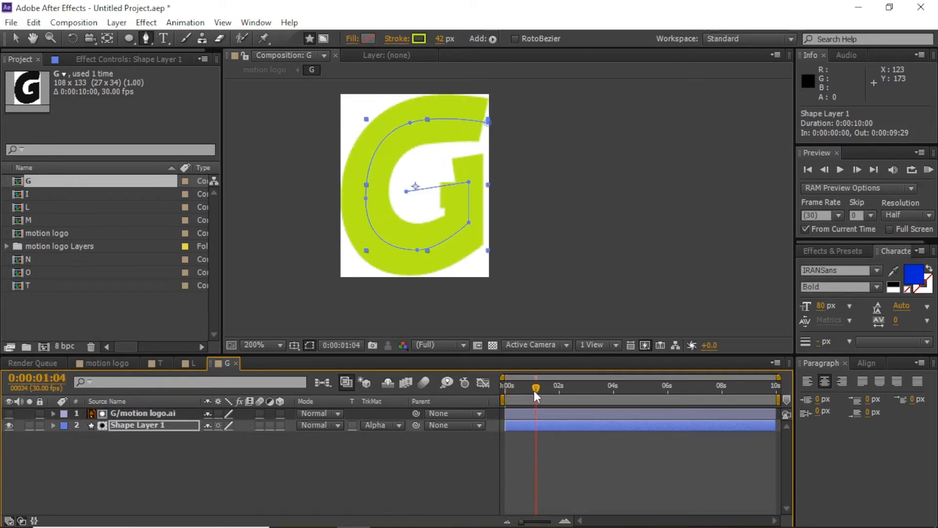
left_click(469, 193)
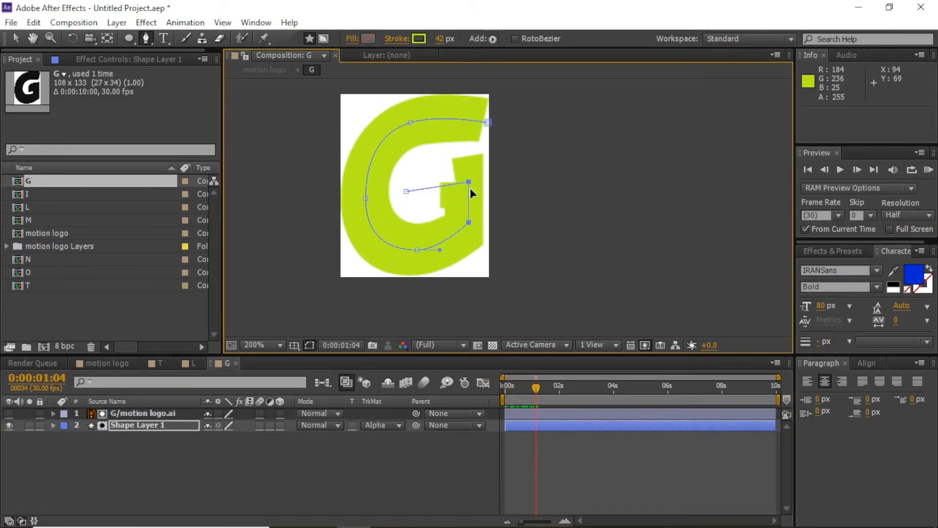
left_click_drag(470, 188, 476, 183)
Step: In the G composition, duplicate the G/motion logo.ai and Shape Layer 1 pair and start the copies at 0:00:00:07
left_click_drag(512, 387, 533, 411)
left_click(526, 413, "shift")
key("ctrl+d")
Step: Set the stroke colour of Shape Layer 2 in the G composition to near-black 1C1C1C, copied from the T composition's Shape Layer 2
left_click(159, 363)
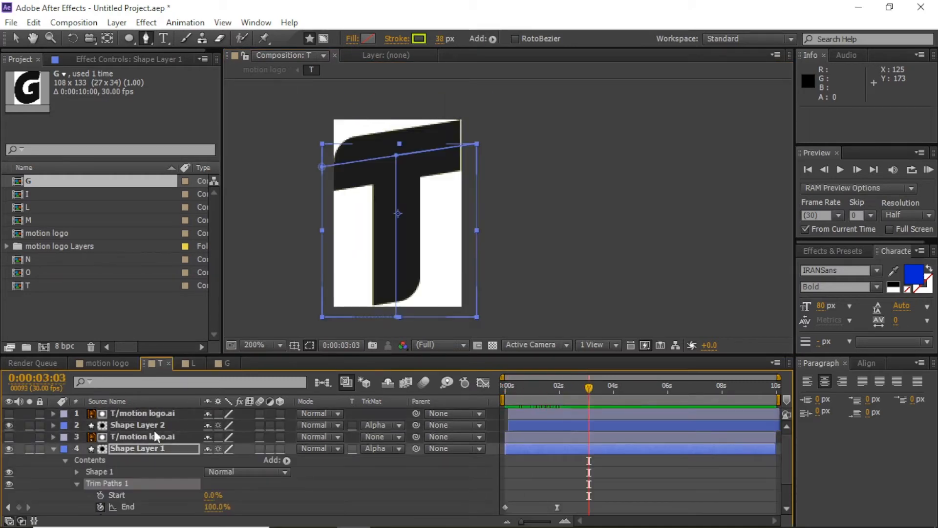
left_click(146, 425)
left_click(418, 38)
left_click(792, 193)
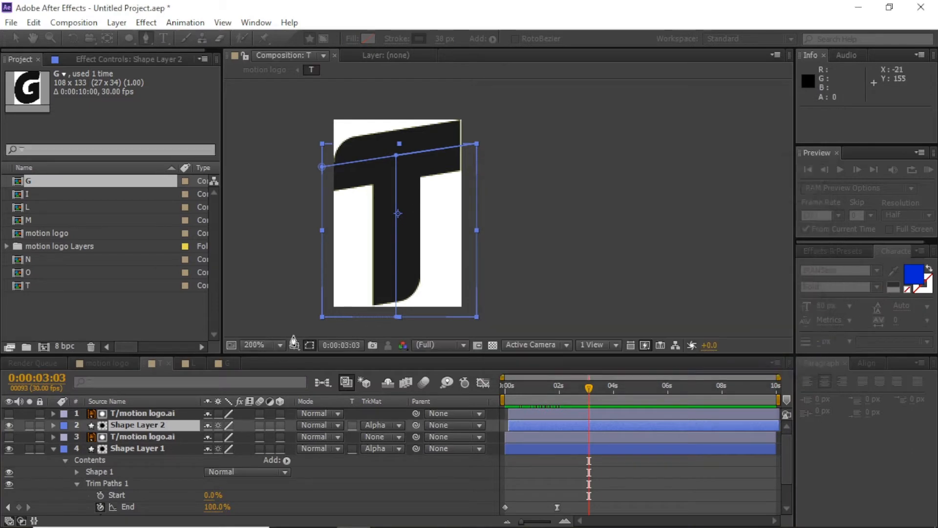
left_click(226, 362)
left_click(419, 38)
type("000000")
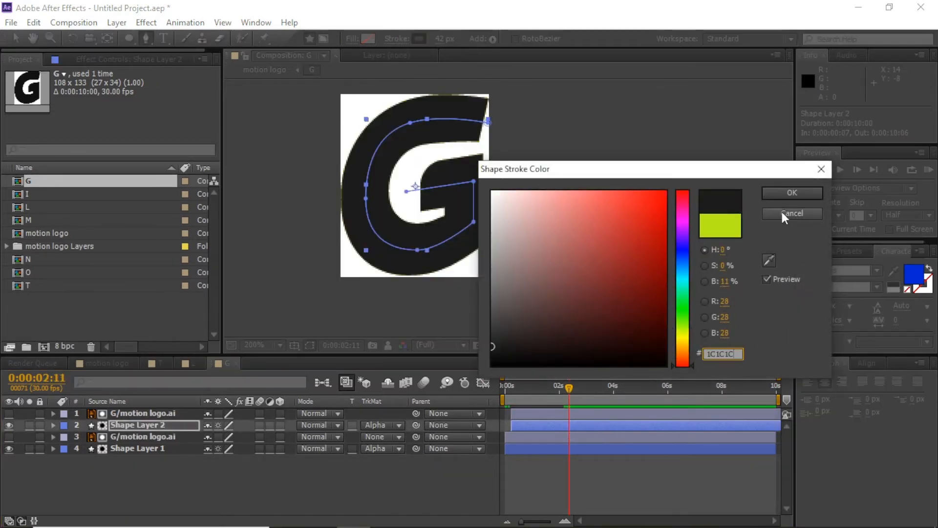
left_click(792, 192)
Step: Scrub through the G animation, close the G, L and T compositions and preview the motion logo composition
left_click(502, 397)
left_click_drag(501, 397, 568, 391)
left_click(237, 362)
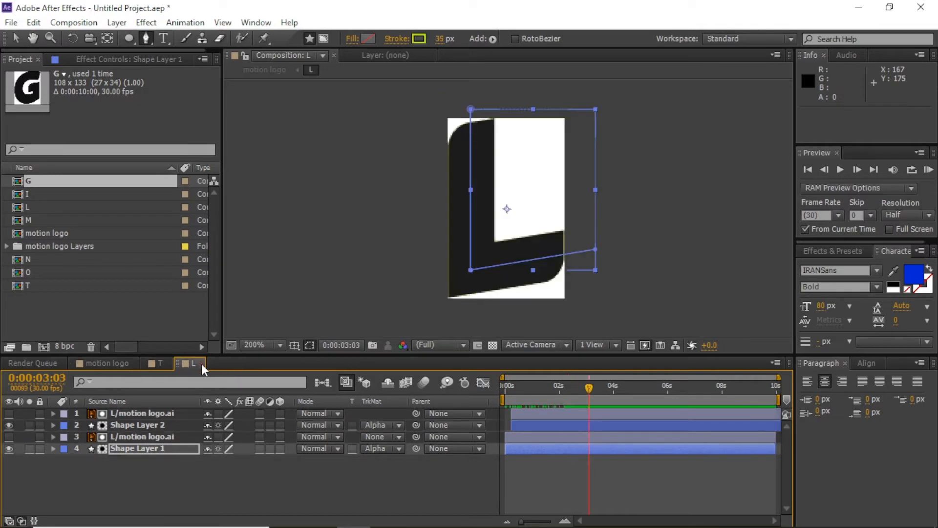
left_click(201, 364)
left_click(168, 363)
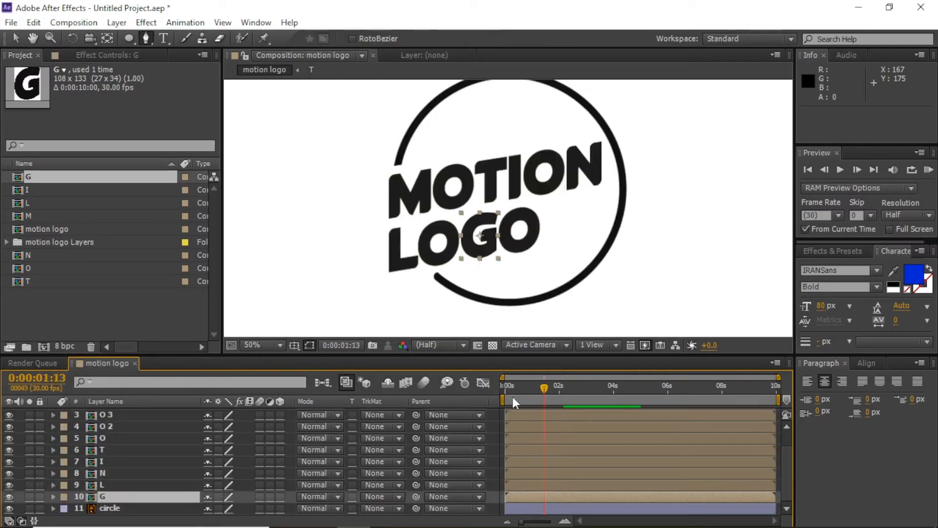
left_click_drag(513, 396, 577, 403)
Step: Pre-compose the circle layer of the motion logo composition as a composition named circle and open it
left_click(518, 508)
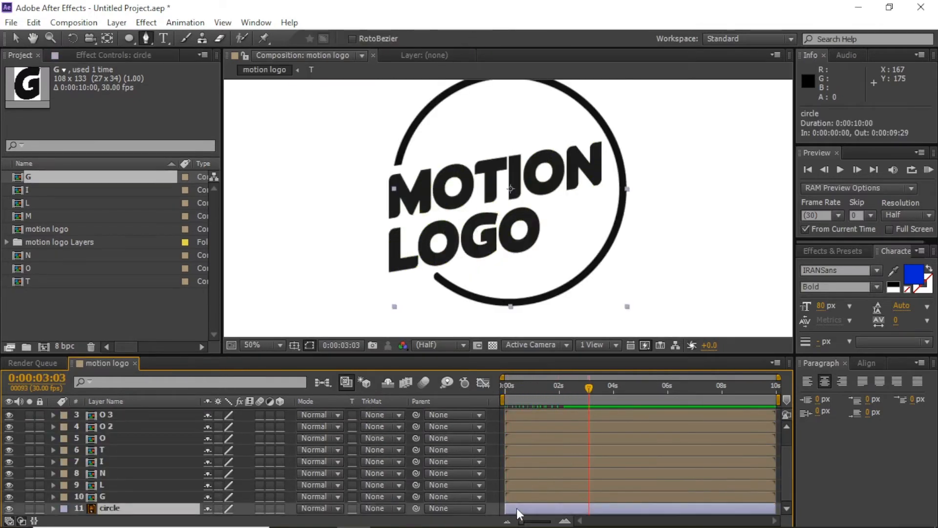
double_click(517, 509)
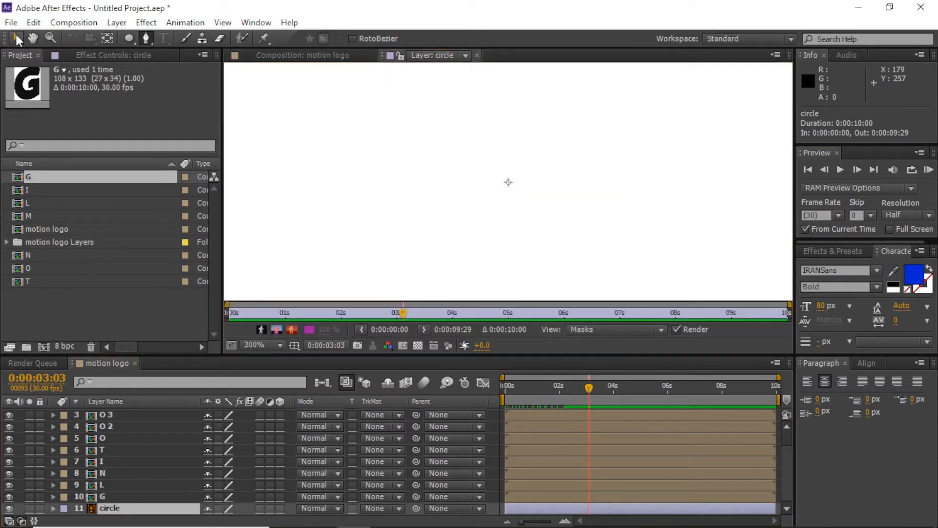
scroll(589, 101, "down", 3)
right_click(619, 137)
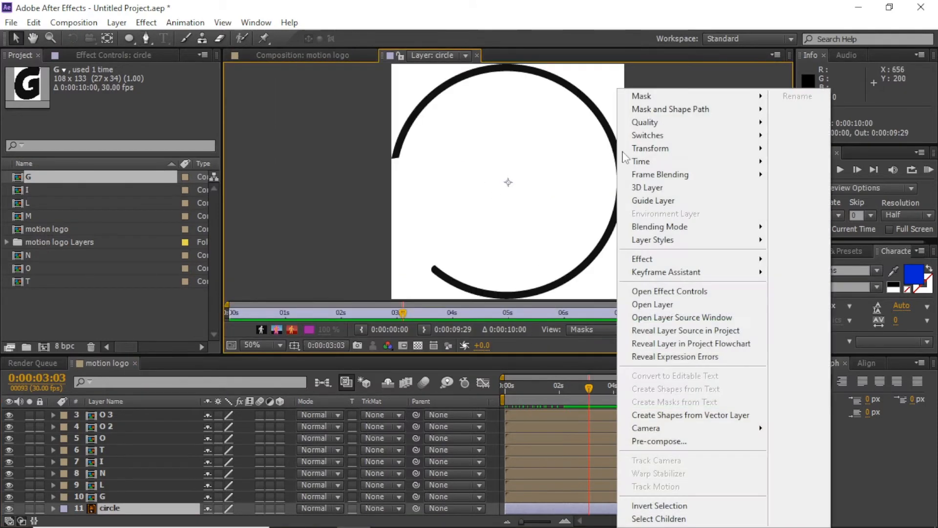
left_click(655, 440)
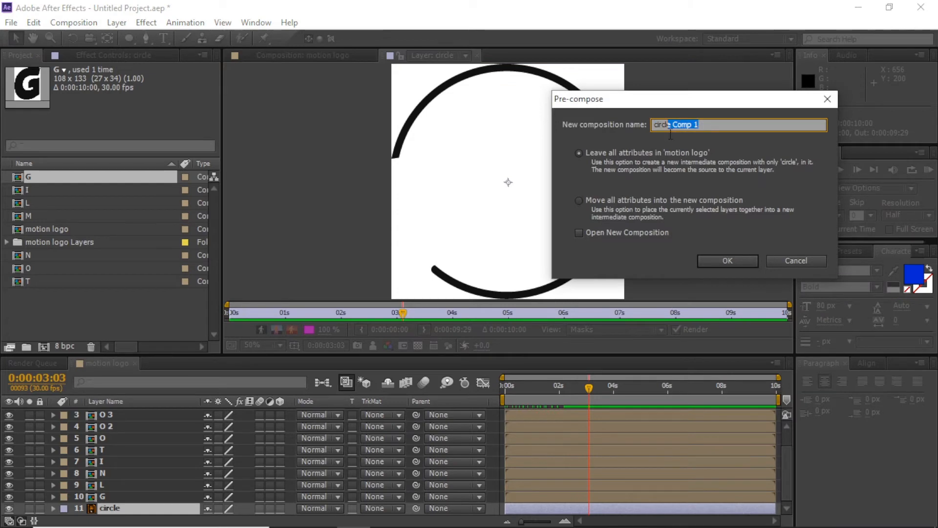
key("BackSpace")
key("Return")
double_click(567, 508)
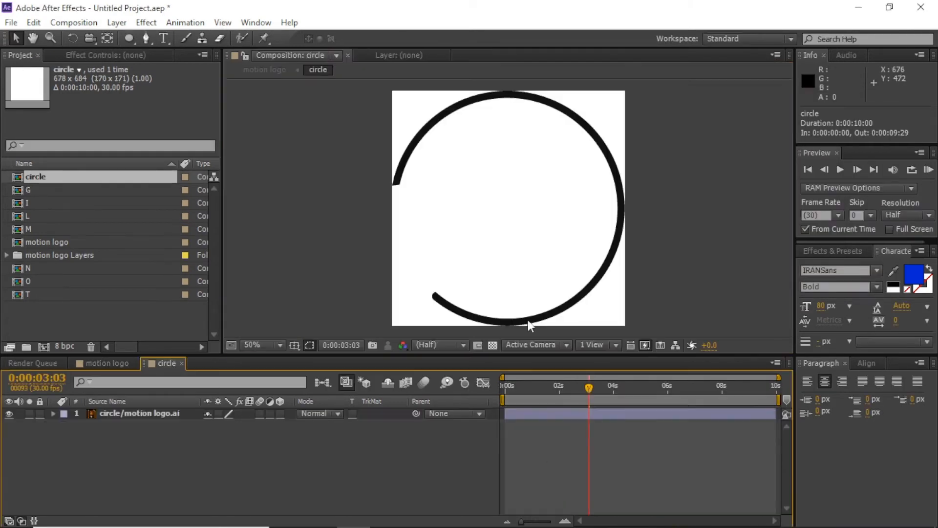
Step: Draw a stroked ellipse over the circle artwork and copy Trim Paths 1 from Shape Layer 1 of the G composition
left_click(128, 38)
mouse_move(391, 96)
left_mouse_down()
mouse_move(618, 324)
mouse_move(578, 323)
mouse_move(587, 320)
left_mouse_up()
left_click(117, 363)
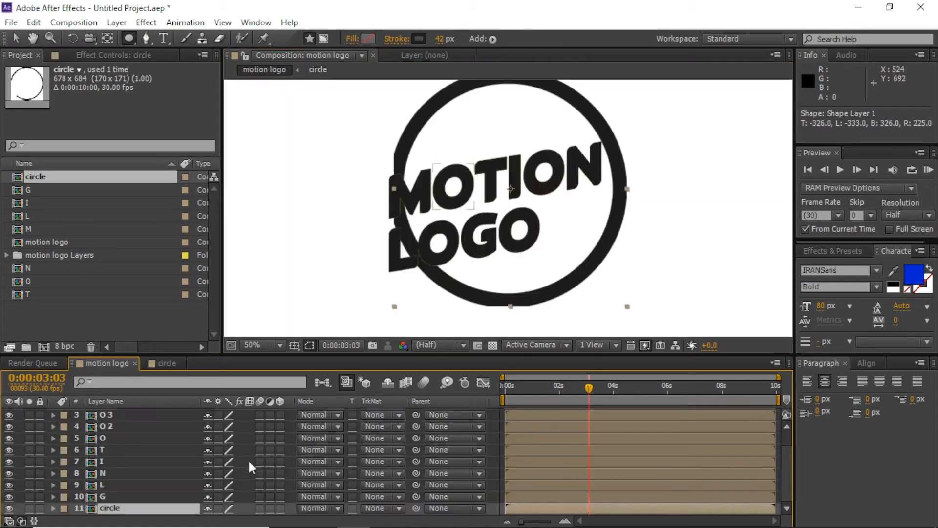
double_click(91, 496)
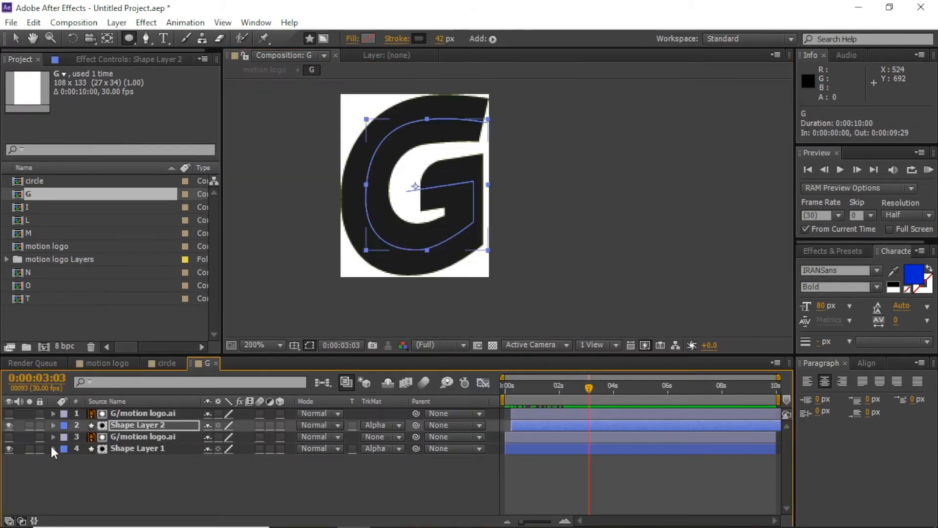
left_click(65, 460)
left_click(89, 482)
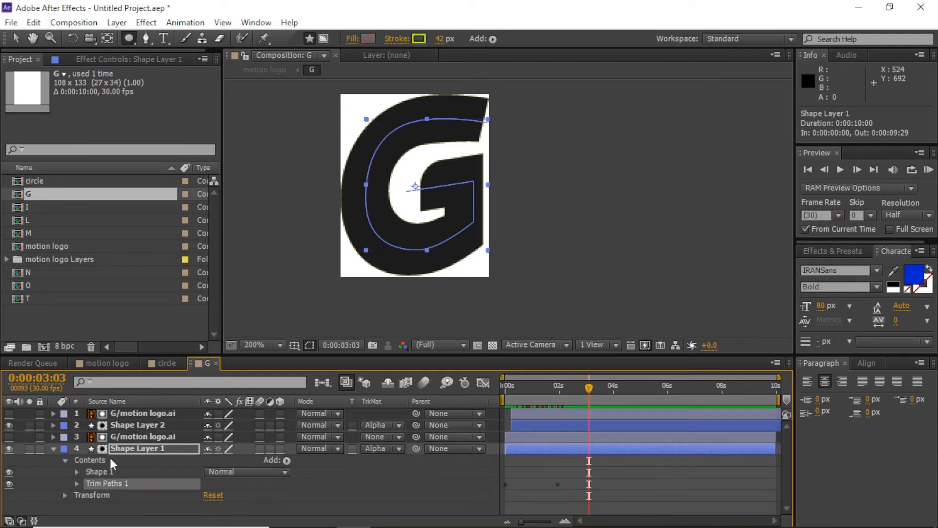
Step: Paste the Trim Paths into the circle composition's Shape Layer 1 at 0:00:00:00 and give the layer an alpha track matte
left_click(167, 362)
key("Home")
mouse_move(526, 391)
left_mouse_down()
mouse_move(500, 398)
mouse_move(555, 401)
mouse_move(537, 395)
left_mouse_up()
key("ctrl+[")
left_click(399, 425)
left_click(538, 455)
left_click(532, 423)
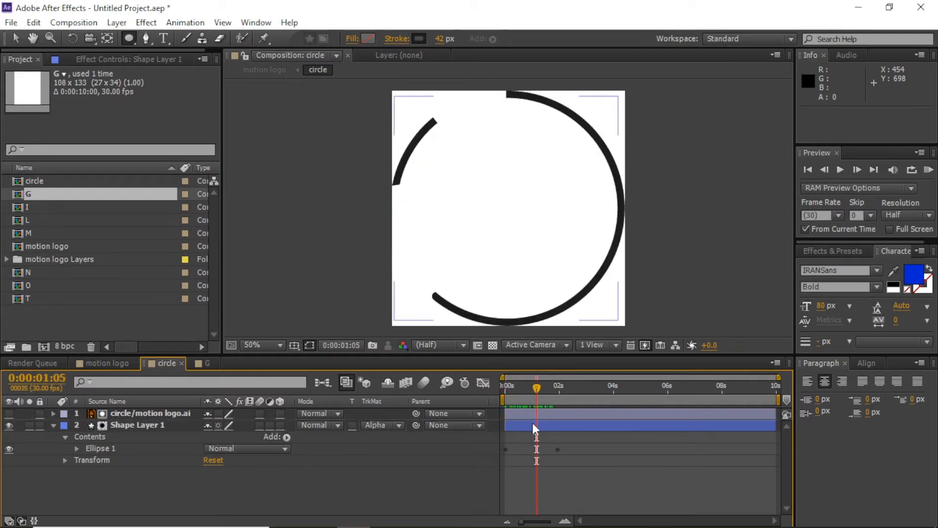
Step: Set the Trim Paths Offset of the circle's Shape Layer 1 to -80° and scrub through the stroke animation
left_click(76, 449)
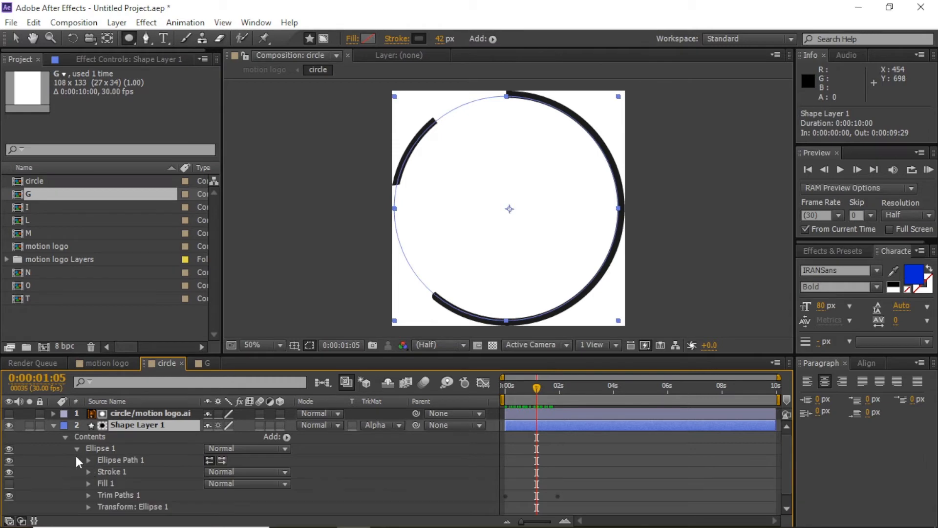
left_click(88, 495)
scroll(467, 455, "down", 1)
left_click_drag(509, 389, 541, 391)
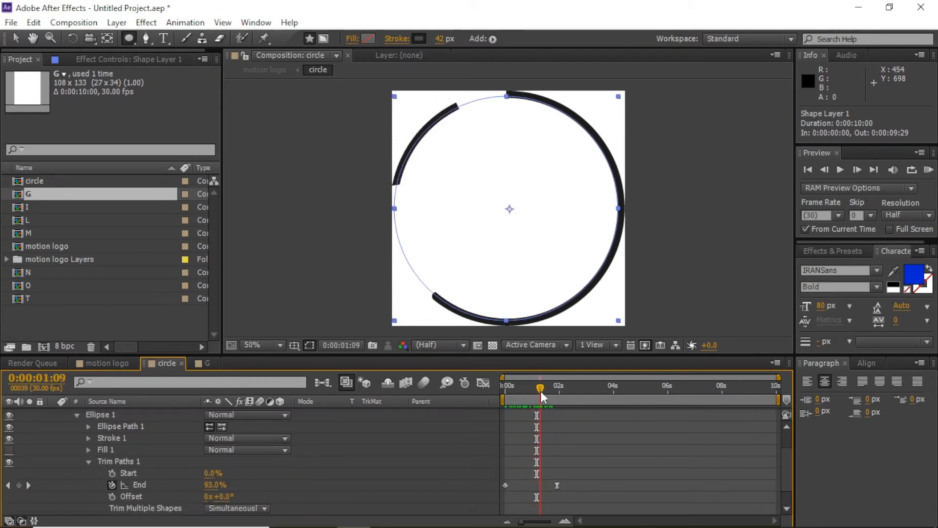
left_click(510, 386)
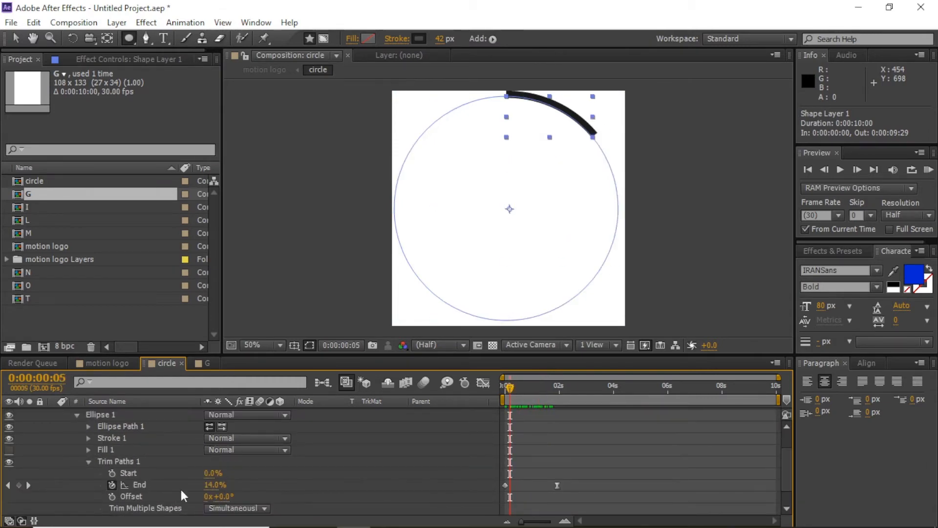
left_click_drag(221, 498, 157, 492)
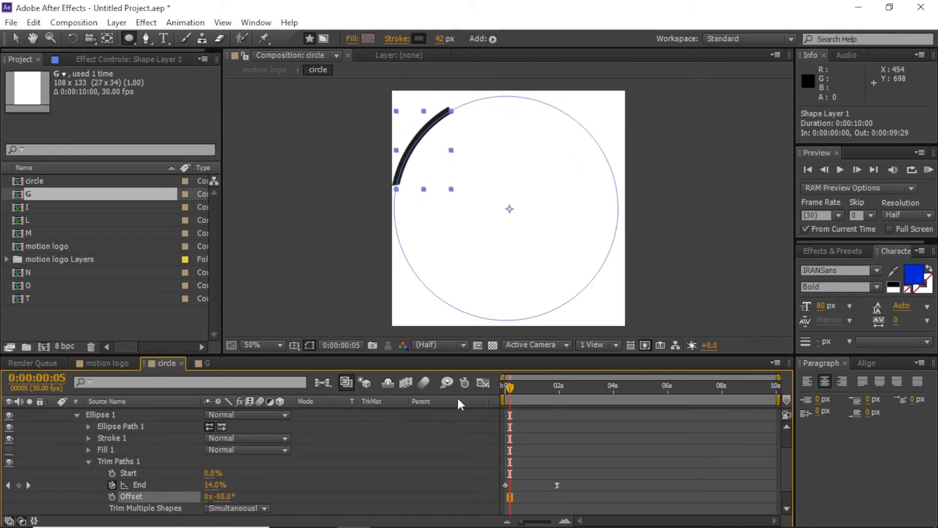
left_click_drag(510, 387, 541, 389)
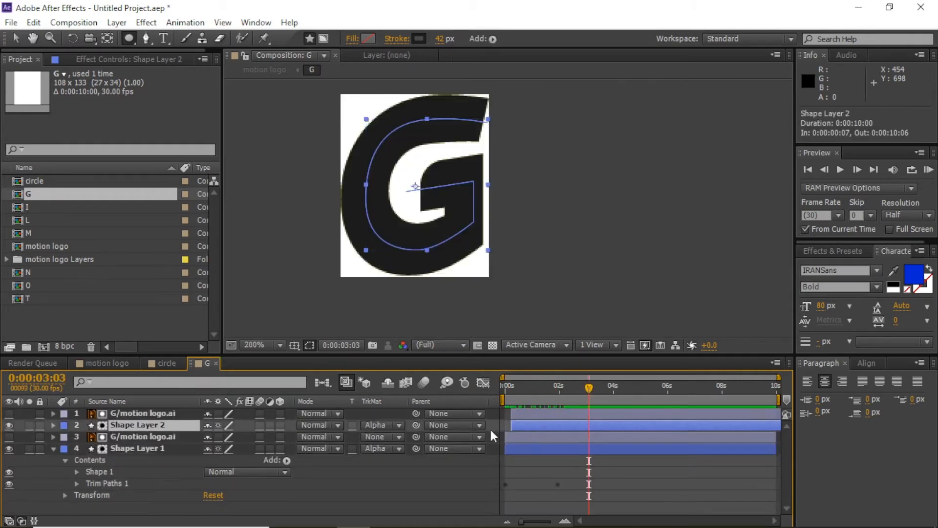
Step: Copy the green stroke colour code B8EC19 from the G composition's Shape Layer 1 and close that composition
left_click(494, 448)
left_click(419, 39)
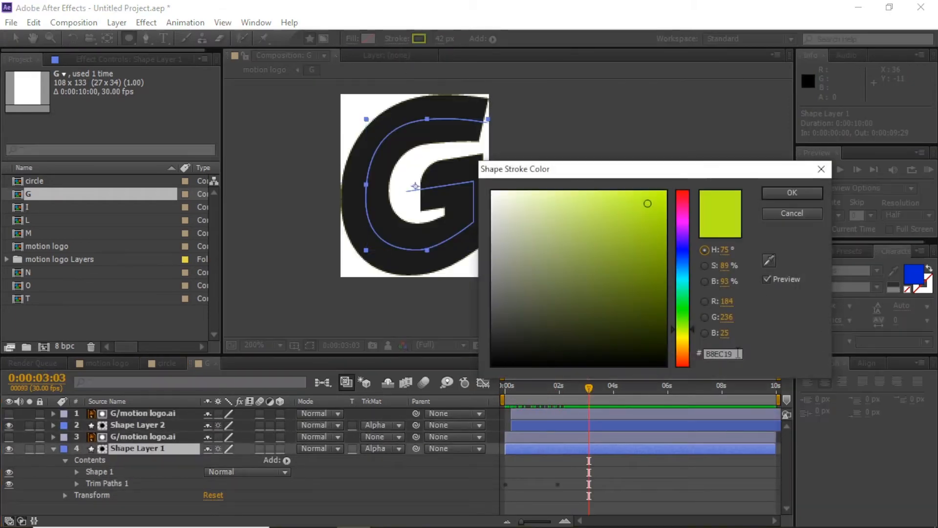
left_click(803, 211)
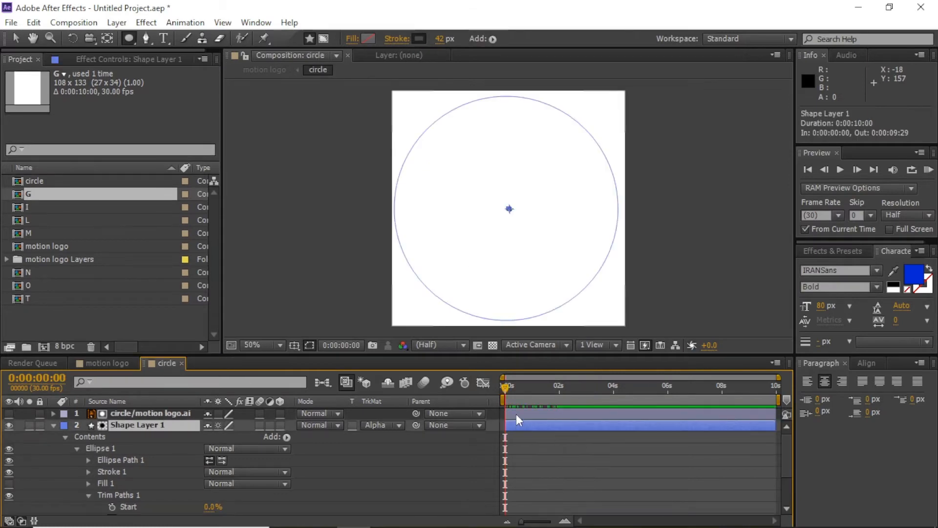
Step: Duplicate the circle/motion logo.ai and Shape Layer 1 pair and start the upper pair at 0:00:00:09
left_click(53, 414)
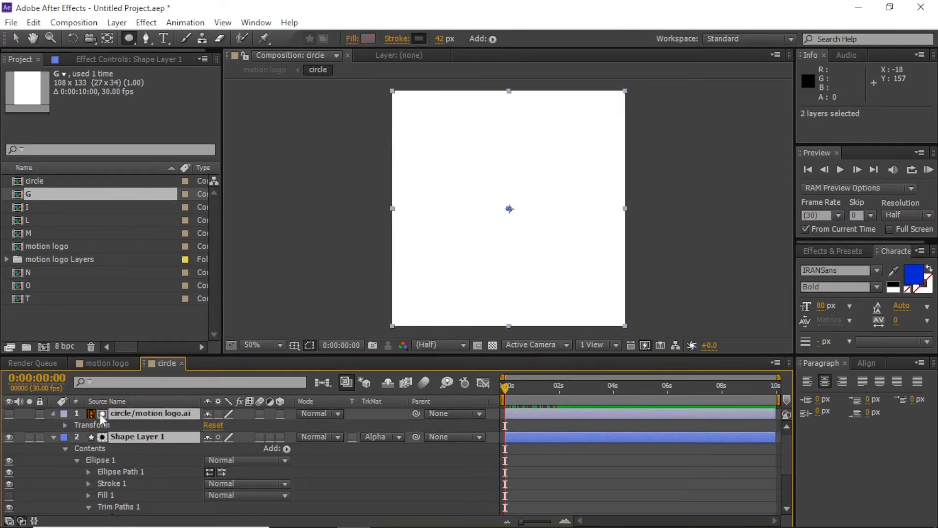
key("ctrl+d")
left_click_drag(513, 415, 521, 415)
key("ctrl+Down")
key("ctrl+Down")
key("ctrl+Down")
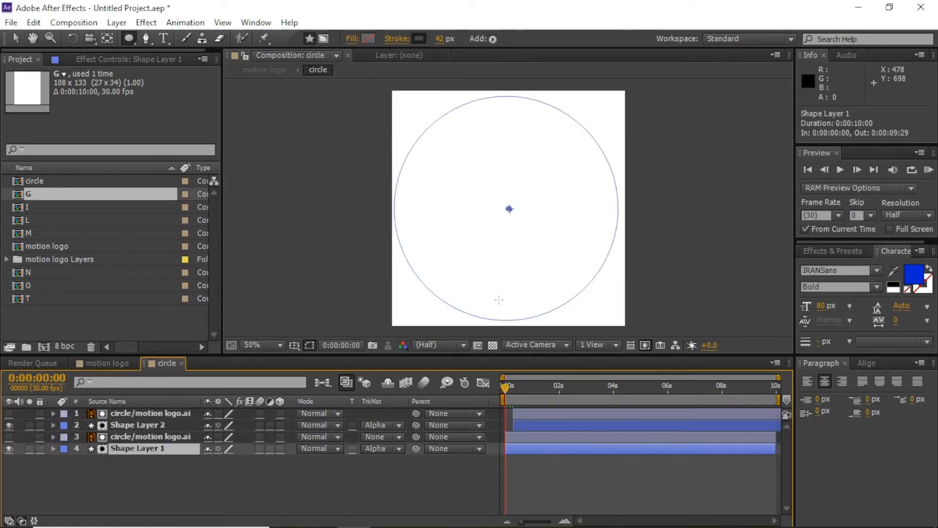
Step: Set the stroke colour of the circle's Shape Layer 1 to green B8EC19 and scrub through the two-colour animation
left_click(418, 39)
key("ctrl+v")
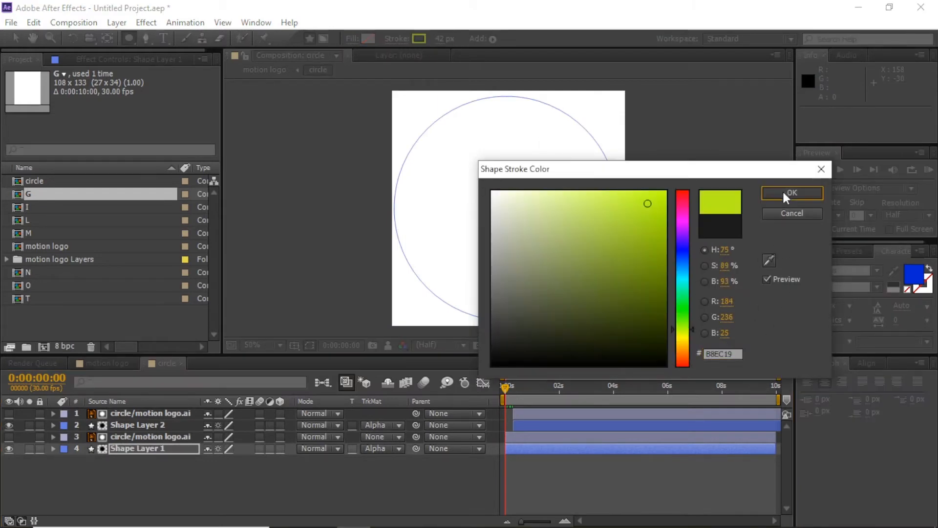
left_click(786, 192)
mouse_move(506, 388)
left_mouse_down()
mouse_move(557, 401)
mouse_move(526, 415)
mouse_move(509, 395)
mouse_move(530, 397)
left_mouse_up()
left_click(553, 480)
left_click(535, 425)
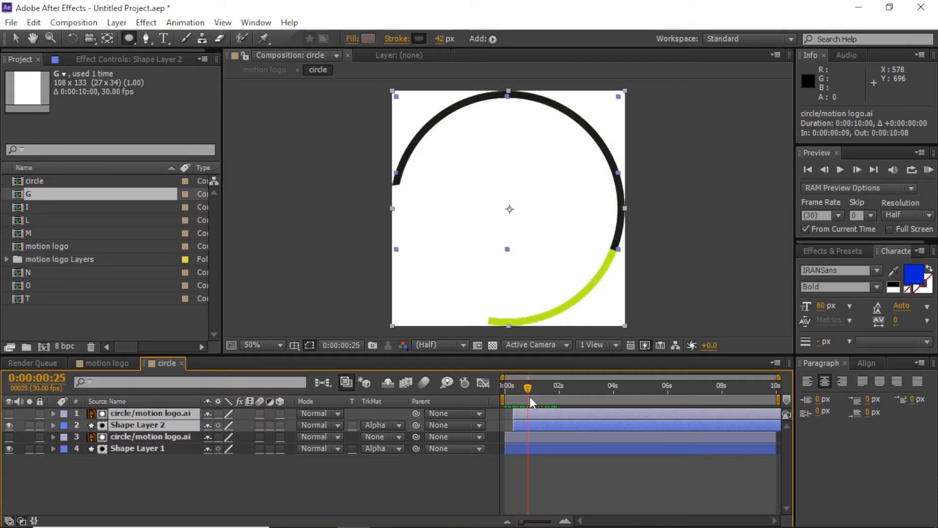
Step: Add an End keyframe of 68.6% to Shape Layer 2 and move it to 0:00:02:03 in place of the final keyframe
left_click(539, 426)
key("u")
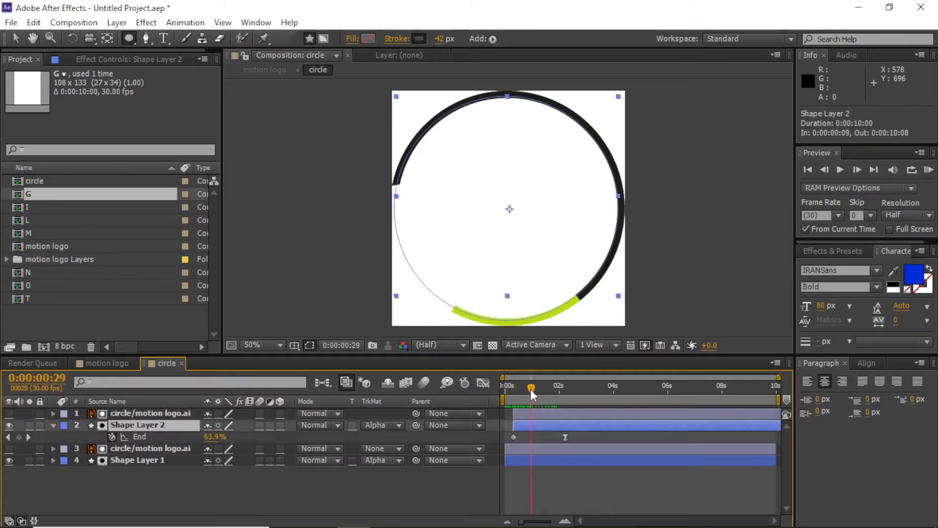
left_click(856, 170)
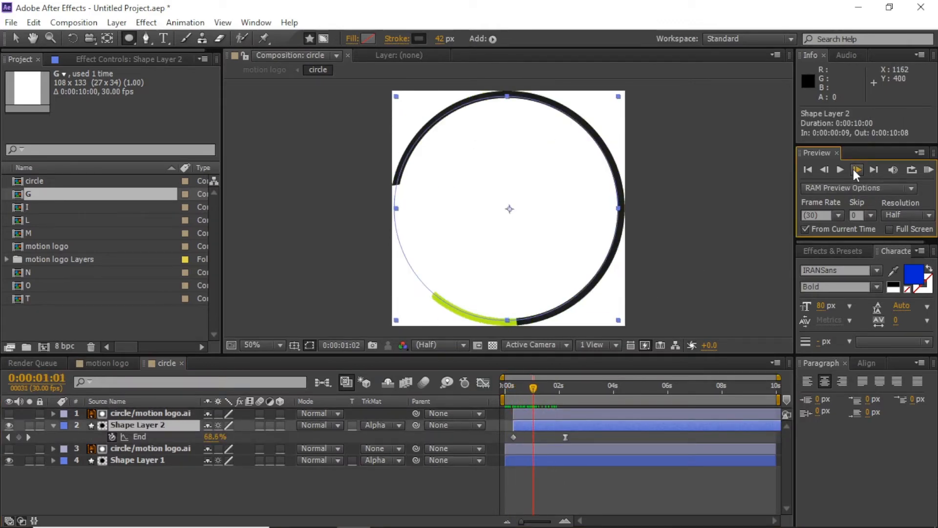
left_click(825, 170)
left_click(18, 437)
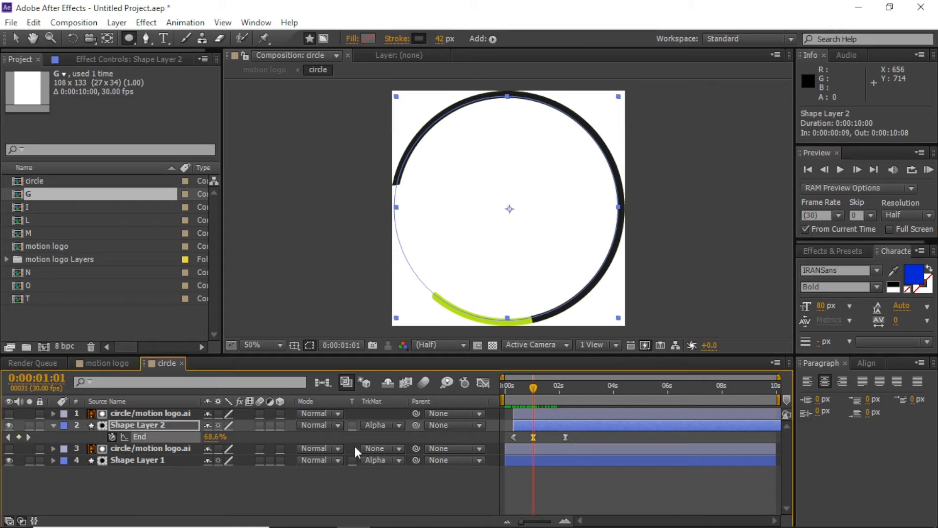
left_click_drag(534, 436, 564, 433)
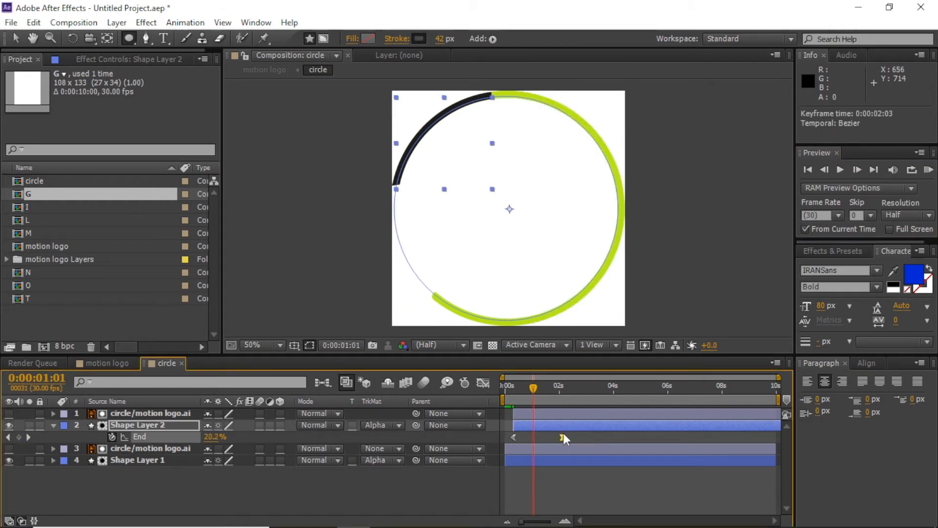
Step: Reshape the End easing curve of Shape Layer 2 in the Graph Editor and make its first keyframe linear
left_click(483, 381)
left_click_drag(538, 474, 536, 415)
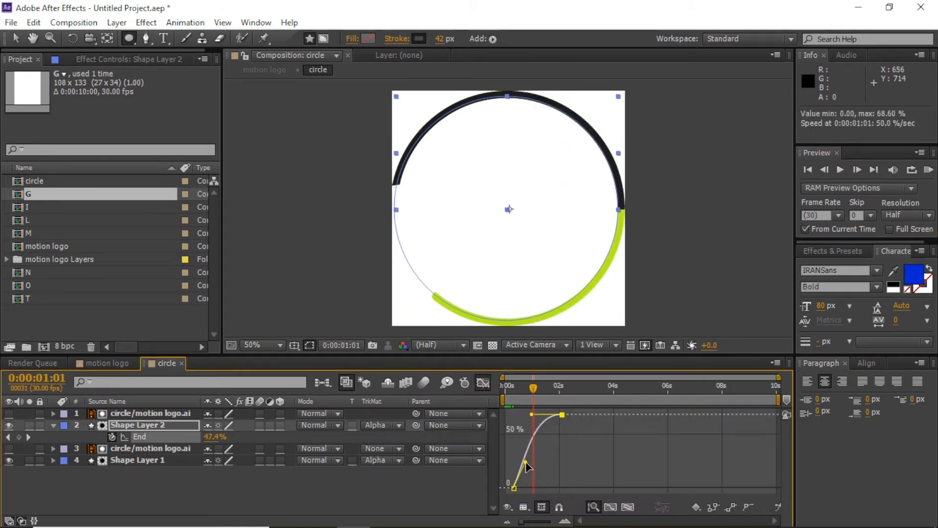
left_click_drag(526, 463, 543, 487)
left_click(484, 384)
left_click_drag(534, 390, 513, 392)
left_click(517, 447, "ctrl")
left_click(514, 438, "ctrl")
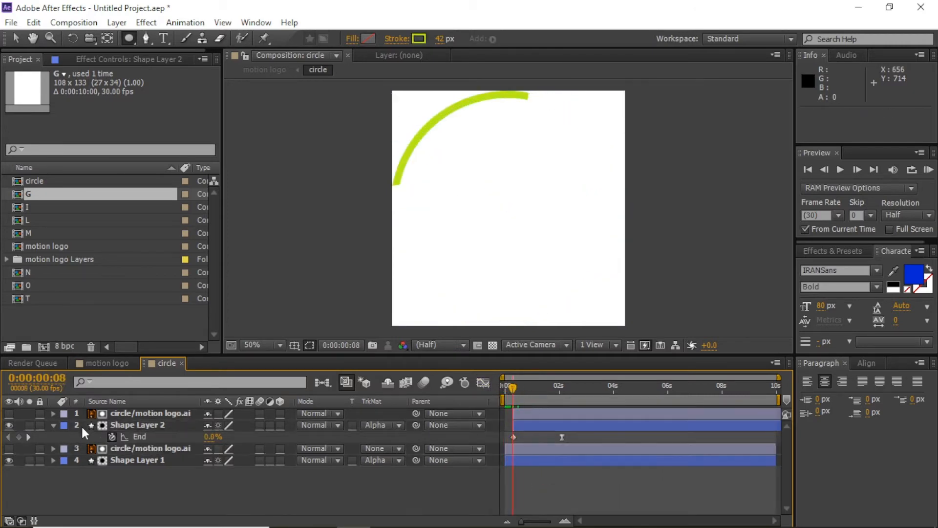
Step: Copy Shape Layer 2's Trim Paths animation onto the circle's Shape Layer 1, starting at 0:00:00:00
left_click(54, 425)
left_click(53, 425)
left_click(53, 414)
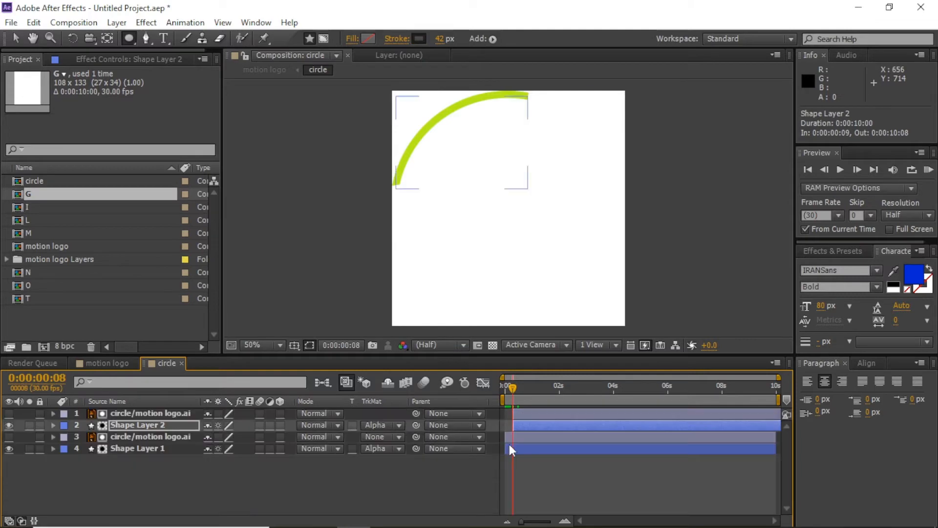
left_click(510, 447)
key("Home")
left_click(54, 448)
scroll(131, 476, "down", 1)
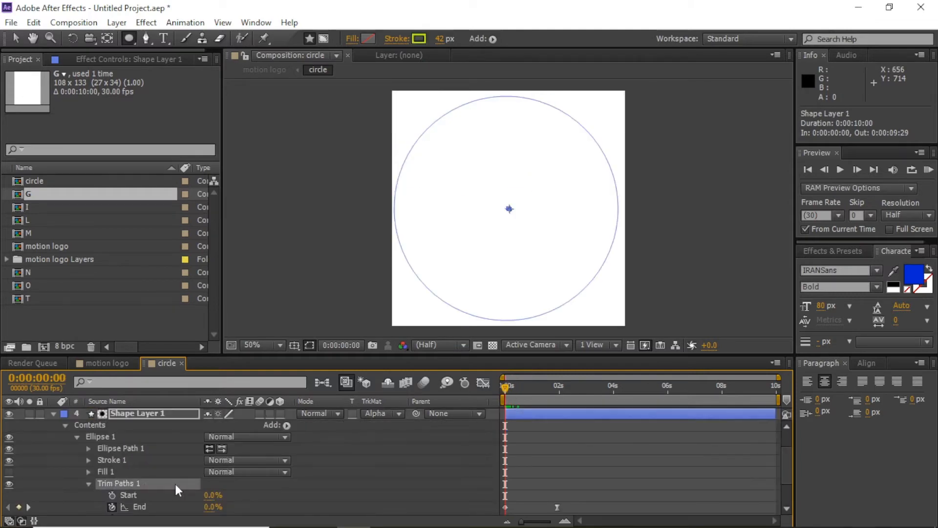
left_click(583, 474)
Step: Set the Trim Paths End of Shape Layer 1 to 85% at its 0:00:01:24 keyframe
left_click_drag(508, 391, 570, 399)
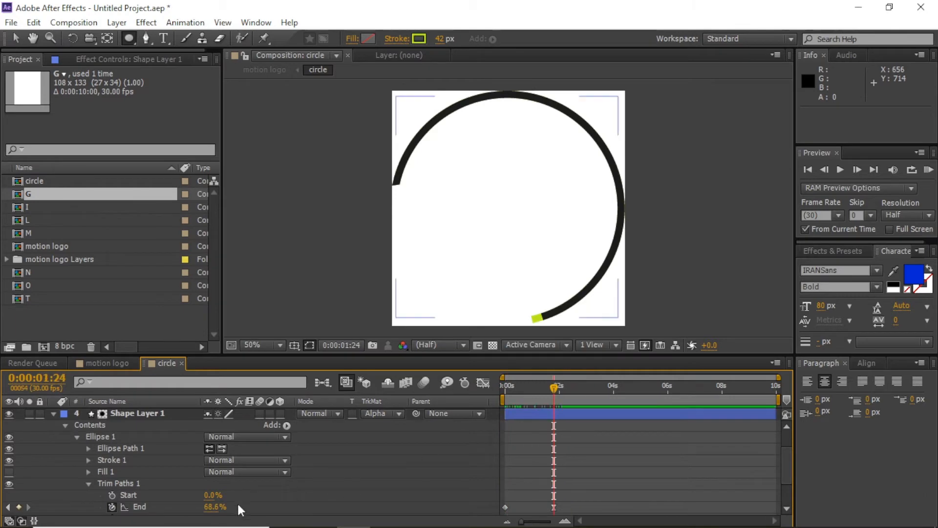
left_click_drag(215, 507, 230, 506)
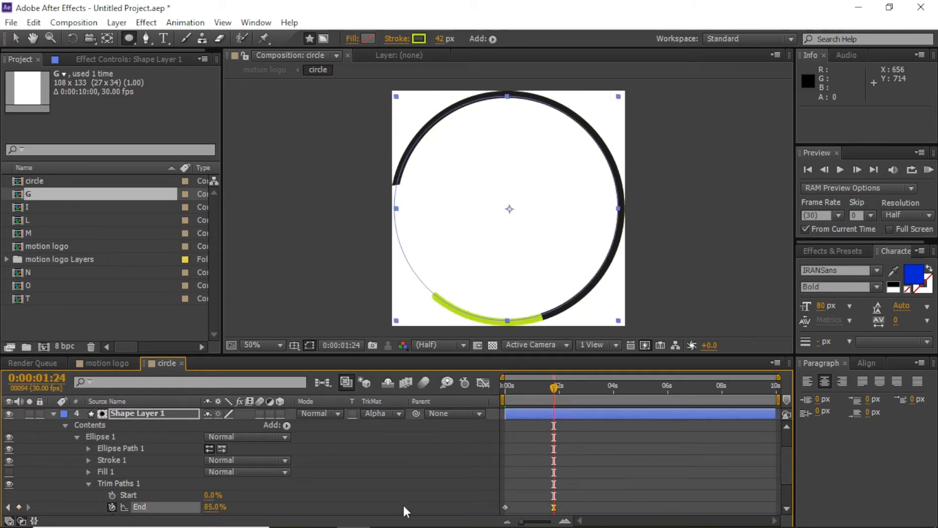
scroll(553, 413, "up", 2)
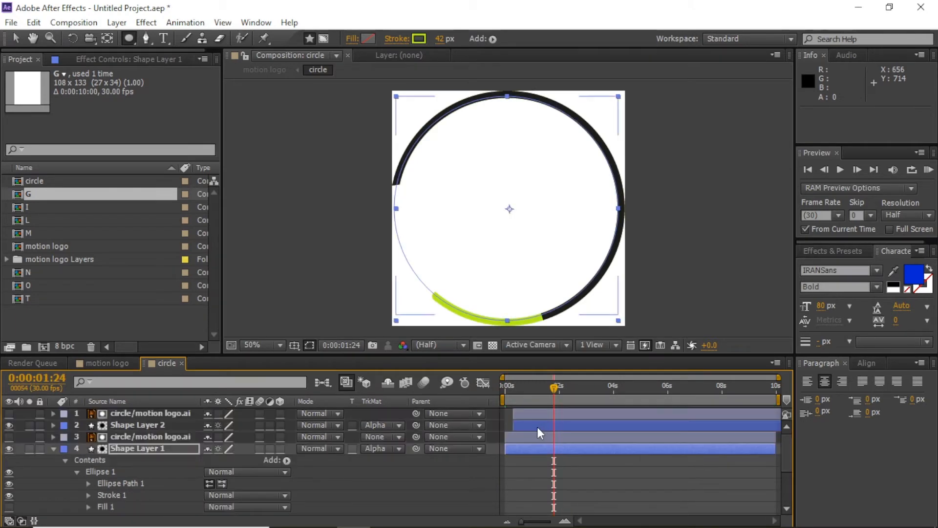
Step: Set the Trim Paths End of Shape Layer 2 to 85% at its 0:00:02:03 keyframe
left_click(537, 427)
key("u")
left_click_drag(553, 387, 562, 388)
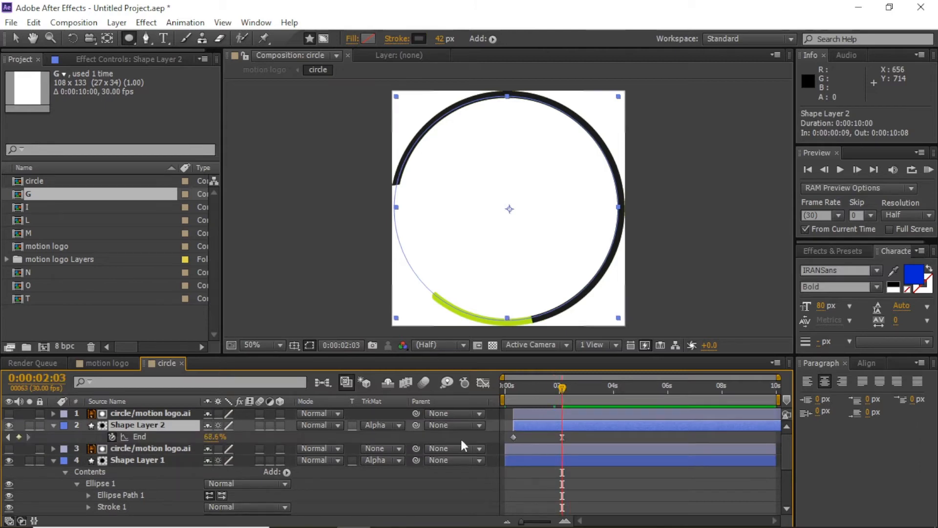
scroll(258, 471, "down", 1)
scroll(255, 468, "up", 1)
left_click(216, 437)
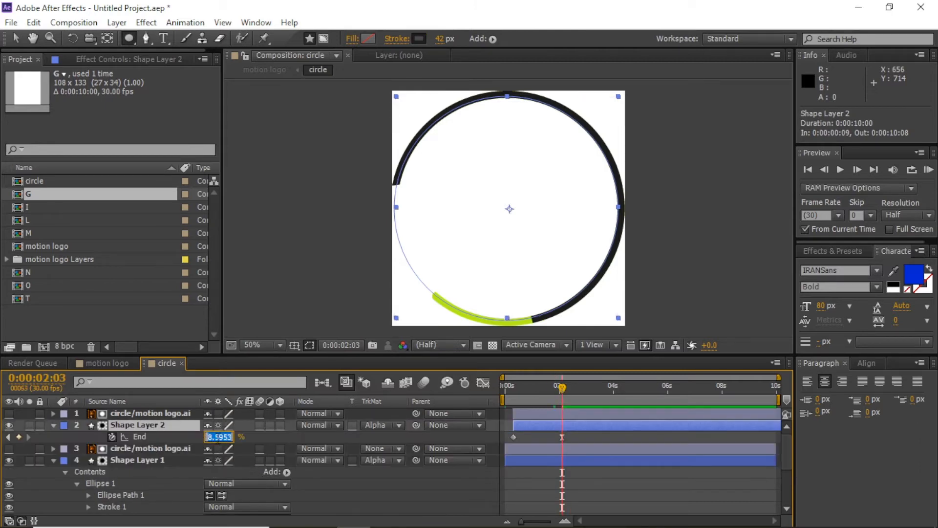
type("85")
key("Return")
Step: Preview the circle animation from the start and close the circle composition
mouse_move(554, 391)
left_mouse_down()
mouse_move(539, 393)
mouse_move(561, 393)
left_mouse_up()
key("Home")
left_click(929, 170)
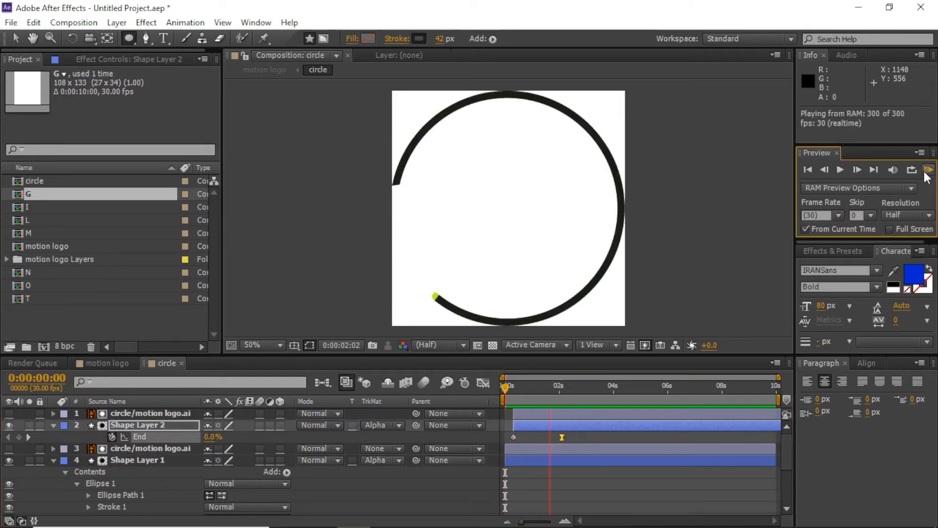
left_click(181, 363)
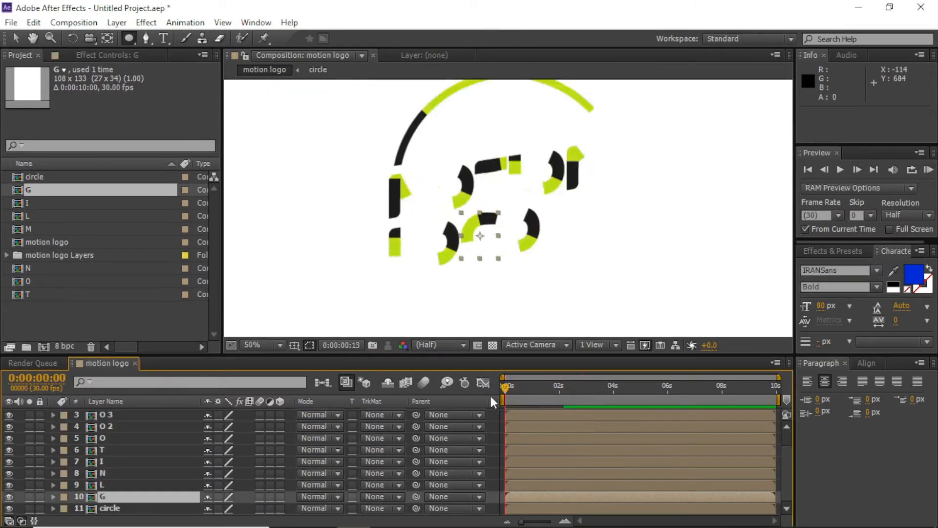
Step: Select the M and first O layers of the word MOTION and bring both to the top of the layer stack
left_click(454, 194)
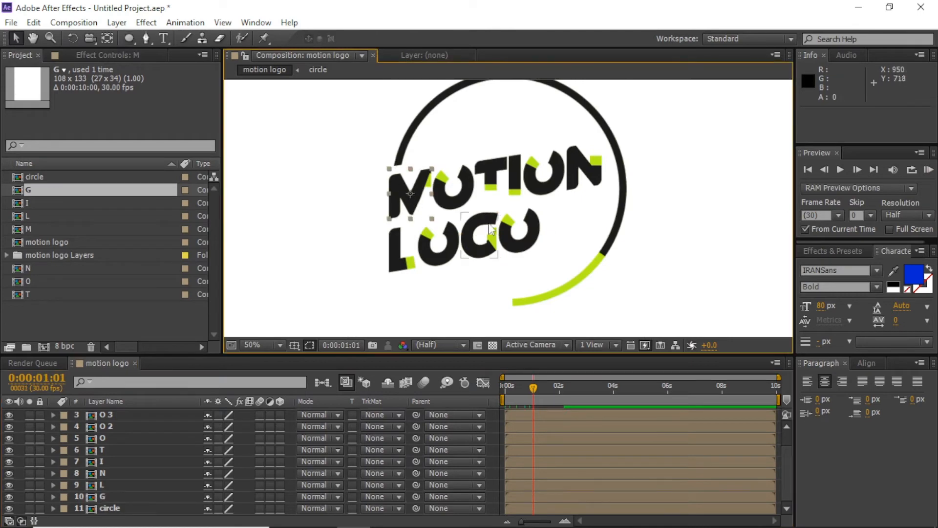
left_click(543, 427)
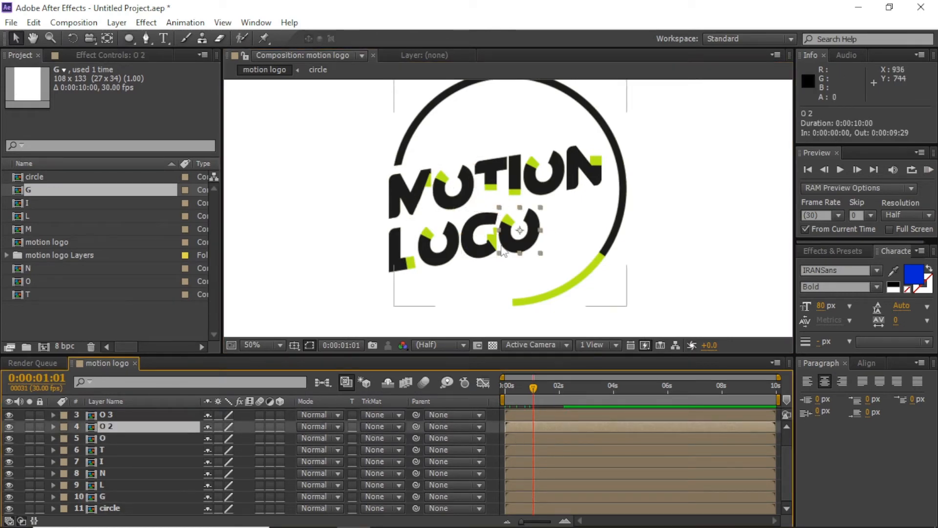
scroll(399, 159, "up", 1)
left_click(330, 164)
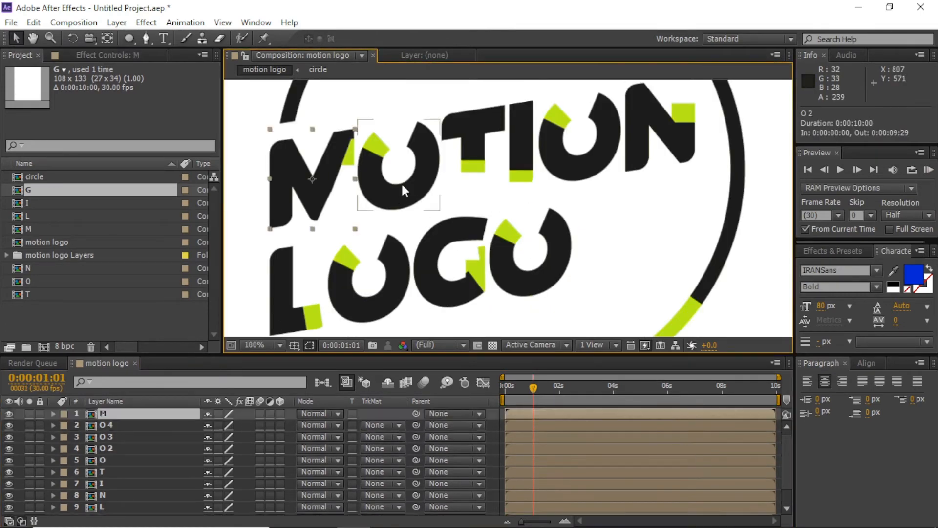
left_click(401, 182)
left_click(315, 197, "shift")
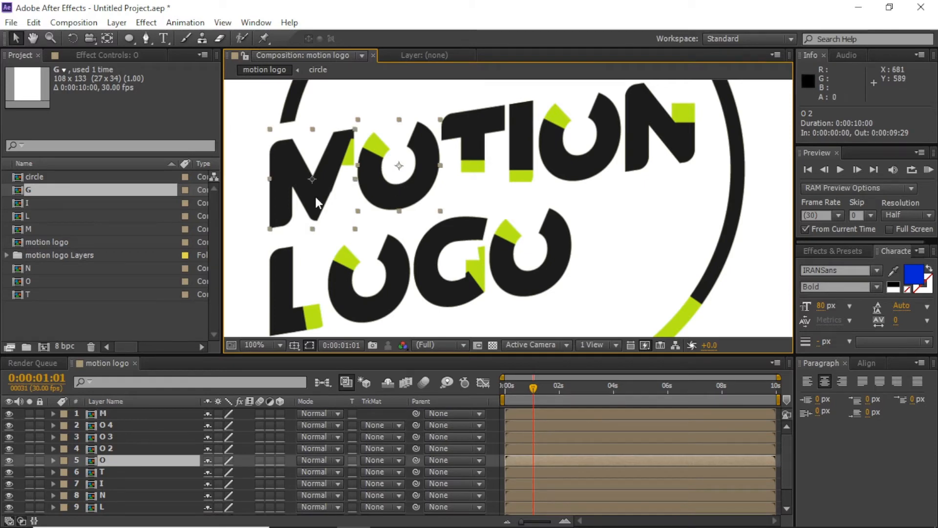
key("ctrl+shift+bracketright")
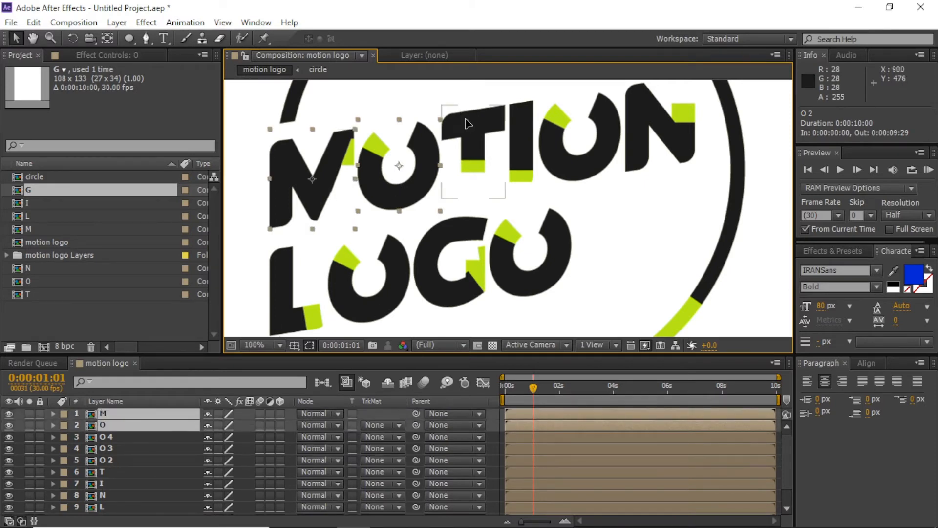
Step: Stack the T, I, O 3 and N layers in that order directly beneath the first O layer
left_click(469, 139, "shift")
key("ctrl+shift+bracketright")
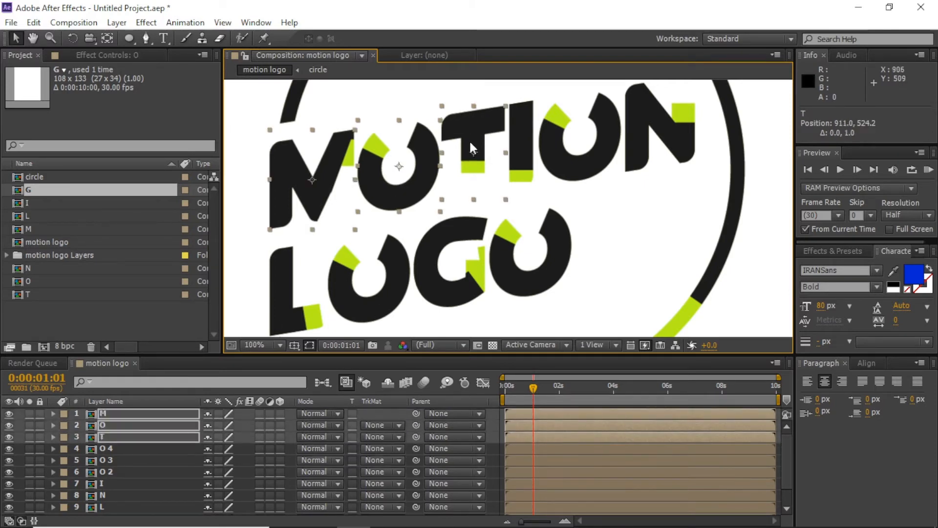
left_click(528, 116, "shift")
key("ctrl+shift+bracketright")
left_click(562, 155, "shift")
key("ctrl+shift+bracketright")
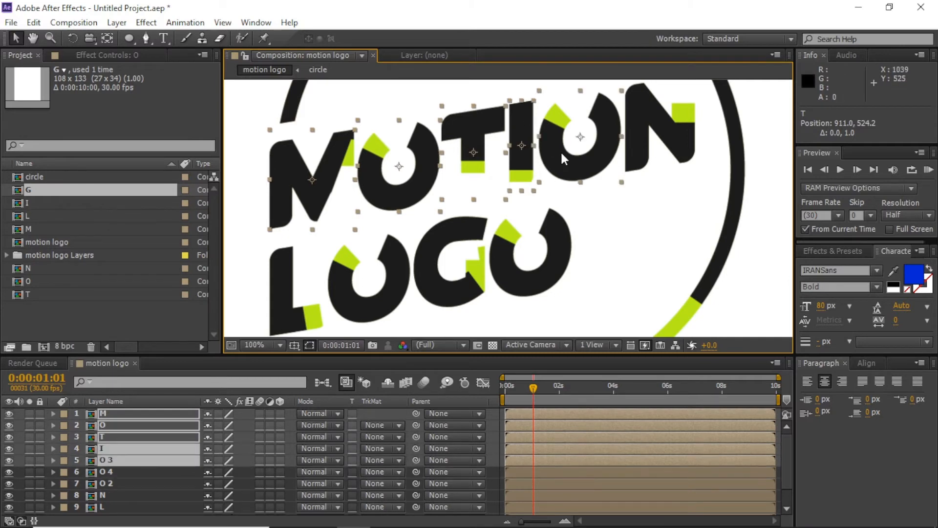
left_click(642, 118, "shift")
key("ctrl+shift+bracketright")
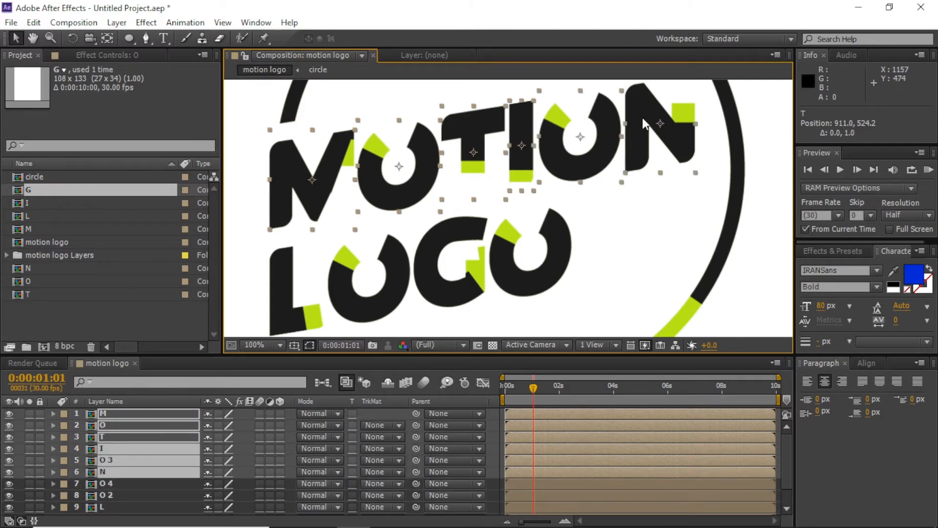
Step: Stack the L, O 4 and G layers in reading order beneath N, leaving O 2 as the last letter
left_click(278, 259, "shift")
key("ctrl+shift+bracketright")
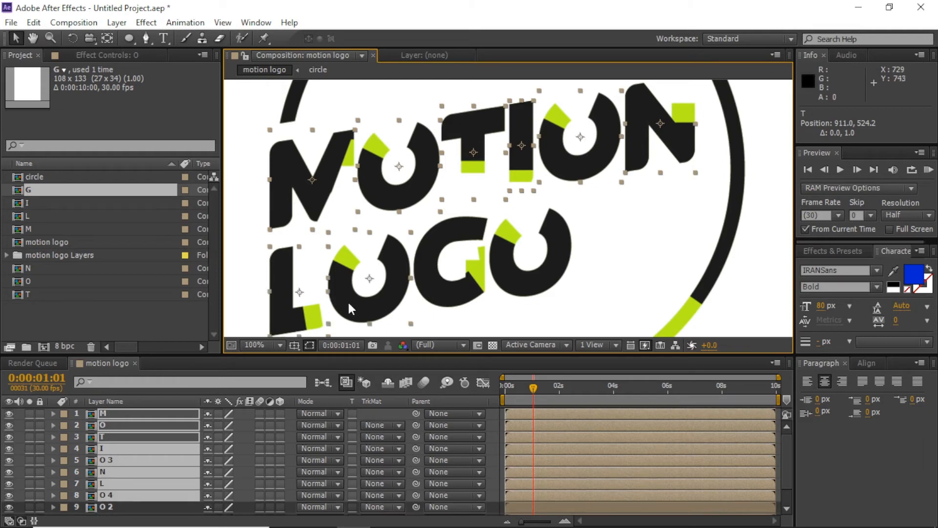
left_click(349, 303, "shift")
left_click(430, 293, "shift")
key("ctrl+shift+bracketright")
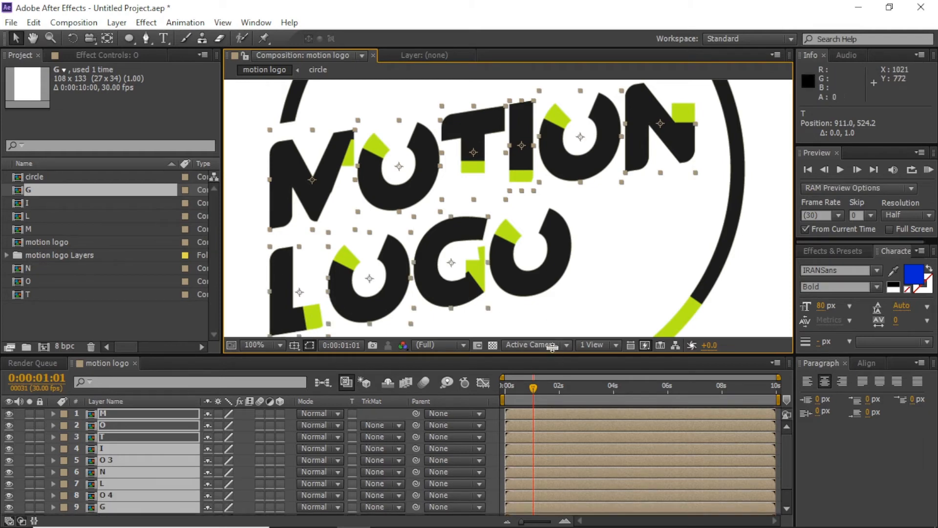
scroll(562, 440, "down", 2)
scroll(559, 424, "up", 2)
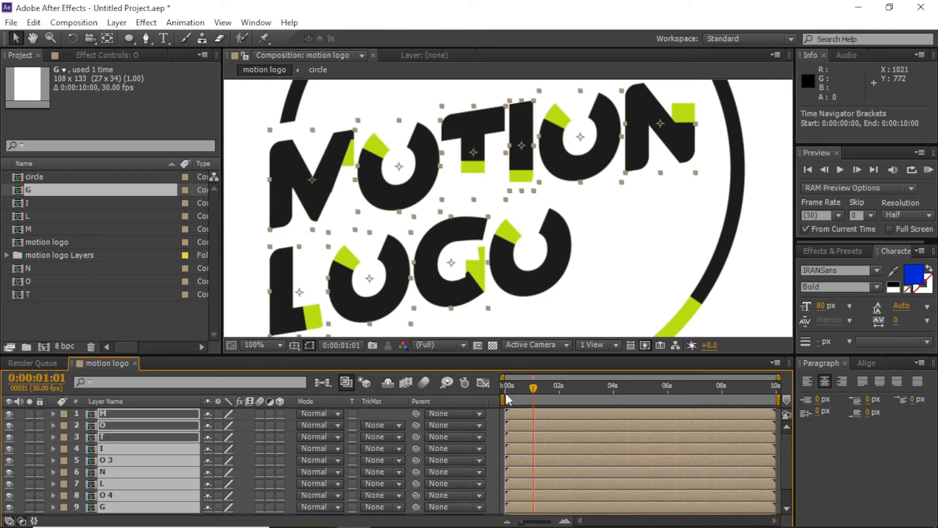
Step: Stagger the letter layers so each starts six frames after the one above, with the first O starting at 0:00:00:06
left_click_drag(506, 393, 510, 393)
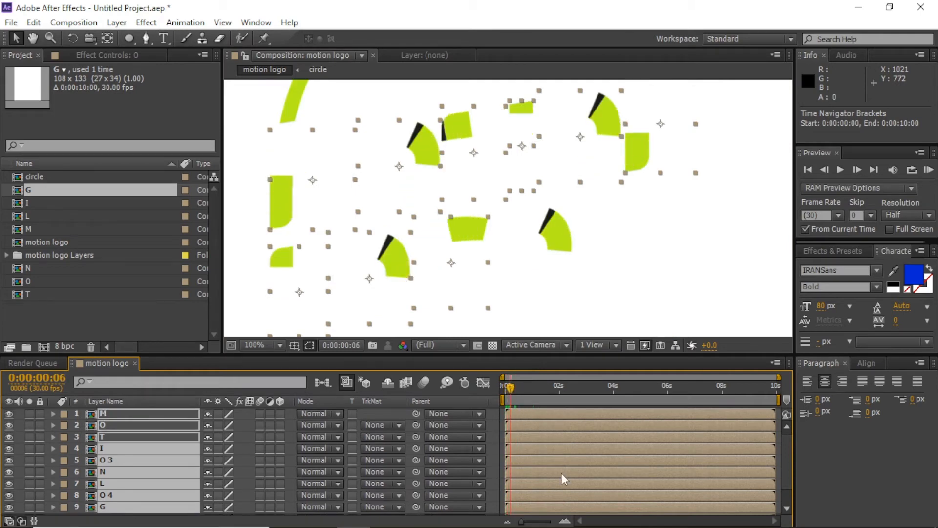
key("equal")
key("equal")
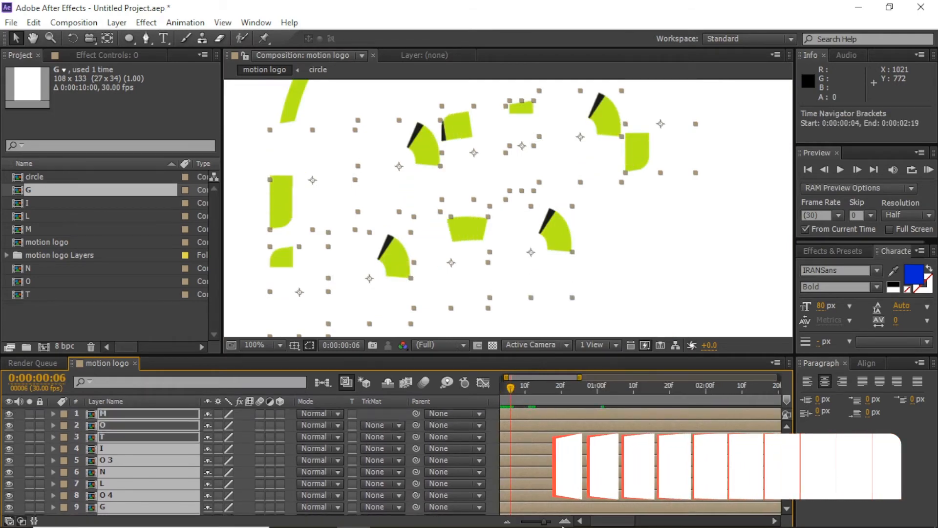
left_click_drag(528, 427, 529, 429)
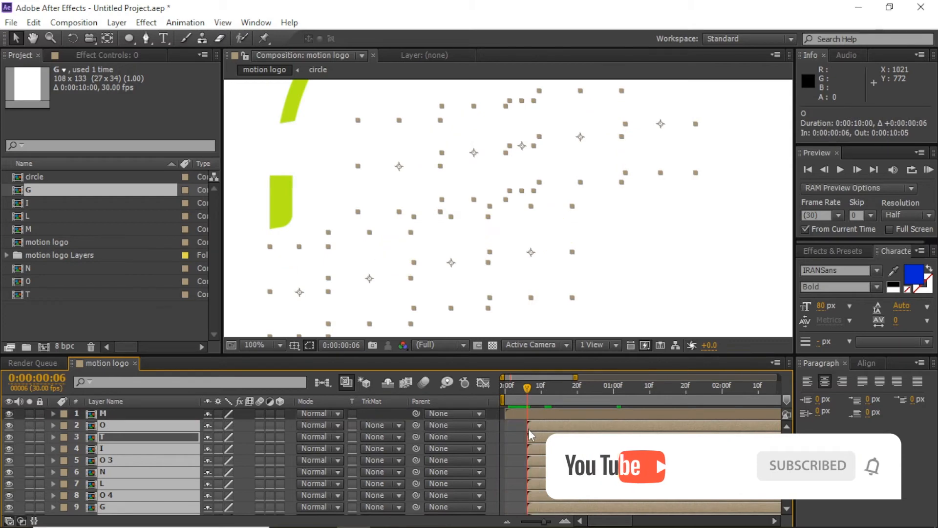
key("ctrl+z")
scroll(525, 489, "down", 2)
left_click(515, 498)
left_click_drag(515, 498, 559, 425)
scroll(524, 434, "up", 2)
left_click(526, 413)
scroll(562, 440, "down", 2)
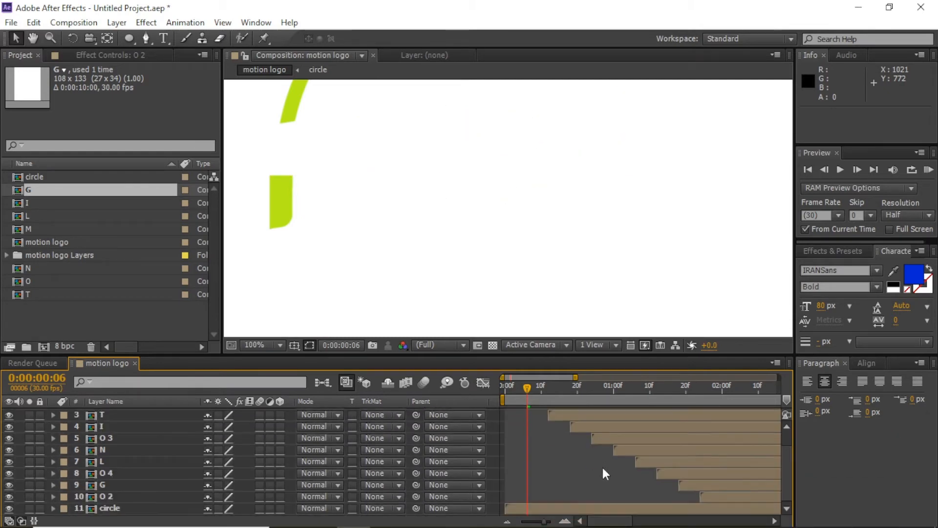
Step: Start the circle layer at 0:00:00:24 and, inside its composition, delay both final End keyframes, placing Shape Layer 2's at 0:00:03:22
left_click_drag(597, 508, 641, 509)
left_click(588, 394)
double_click(616, 508)
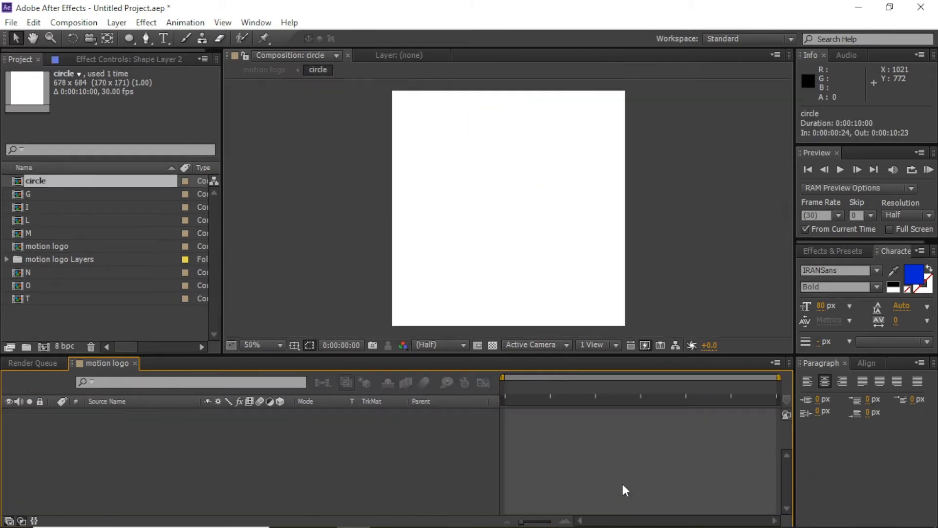
key("u")
key("u")
key("u")
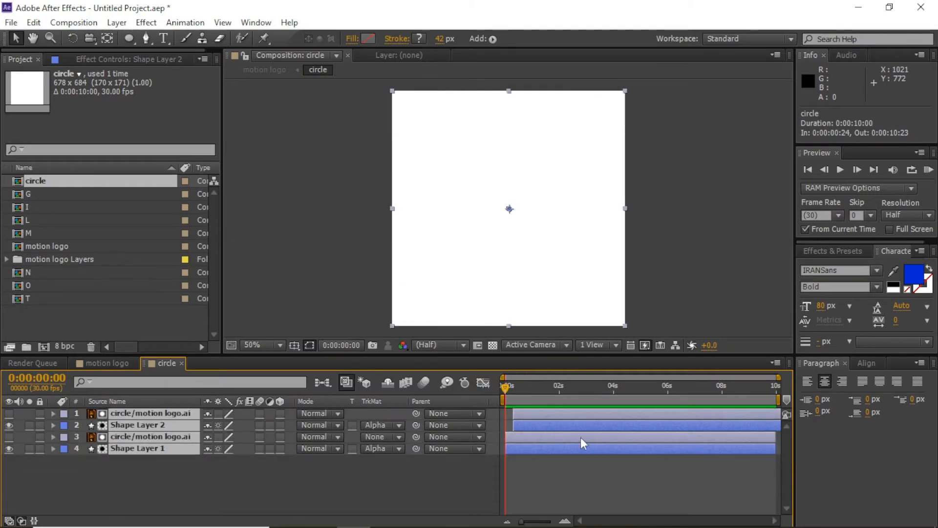
key("u")
left_click_drag(562, 437, 596, 436)
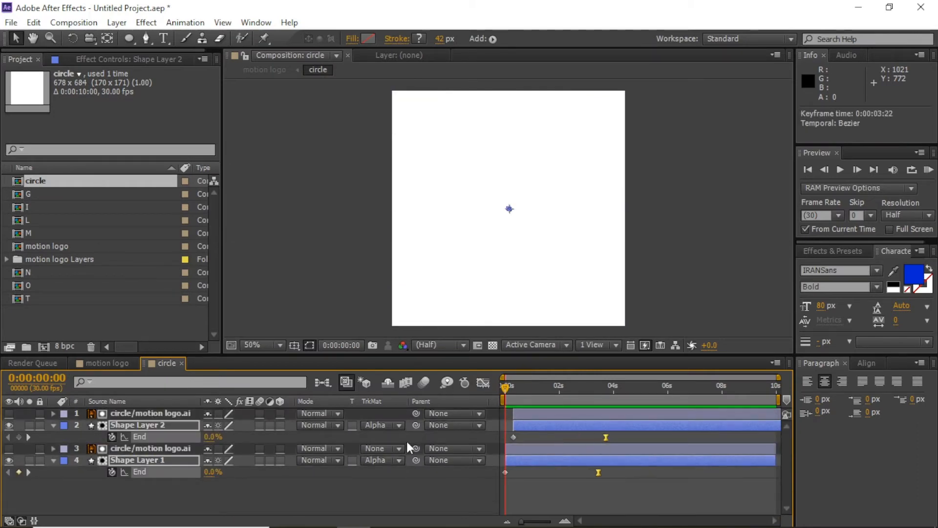
Step: In the motion logo composition, shift the L, O 4, G and O 2 layers earlier together so that L starts at 0:00:00:24
left_click(107, 362)
scroll(553, 246, "down", 2)
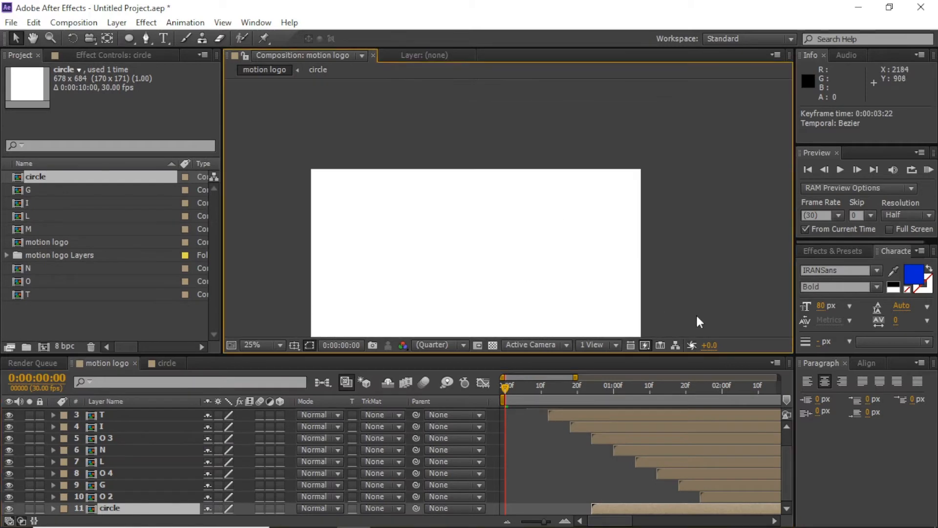
left_click_drag(506, 387, 664, 432)
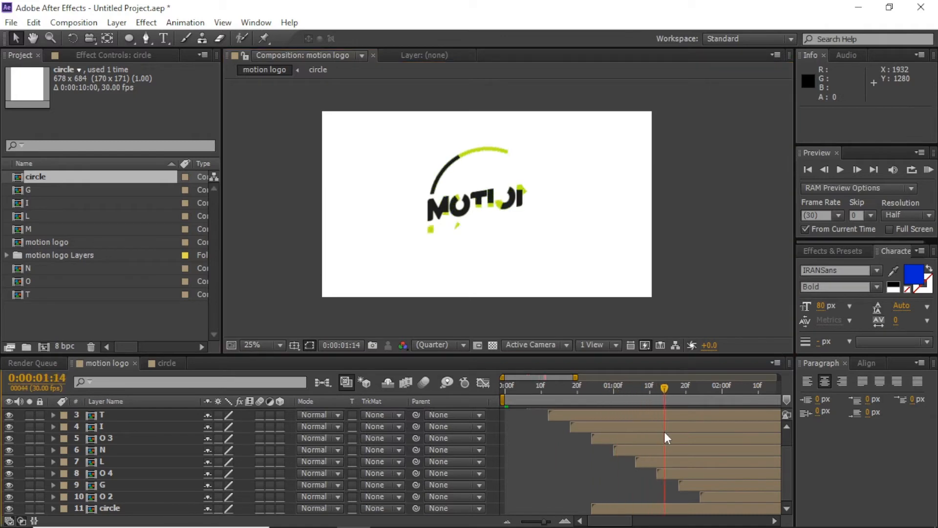
left_click(667, 462)
left_click(714, 498, "shift")
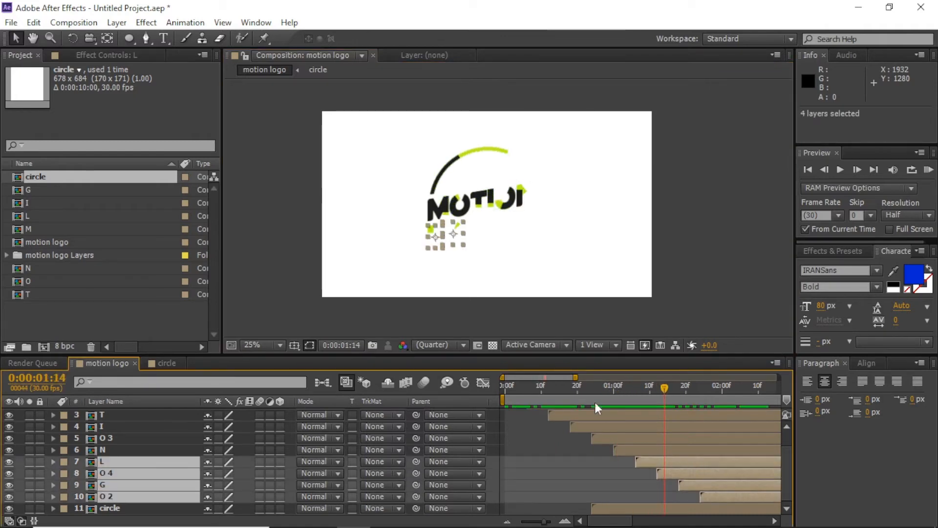
left_click(594, 398)
left_click_drag(638, 463, 541, 475)
left_click(541, 468)
Step: Preview the motion logo animation from the start
left_click_drag(594, 394, 498, 398)
scroll(439, 210, "up", 1)
left_click(929, 170)
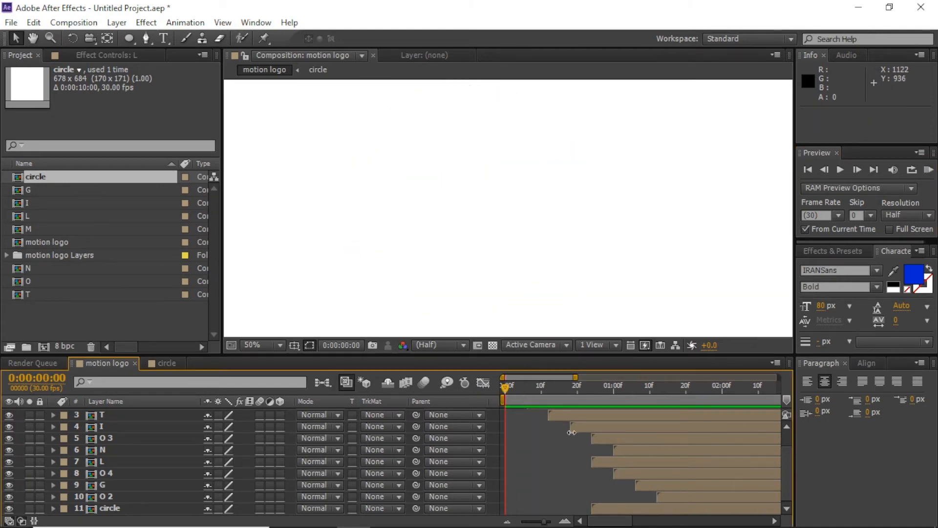
Step: Add a null object to the motion logo composition
scroll(146, 459, "up", 1)
left_click(117, 22)
mouse_move(163, 35)
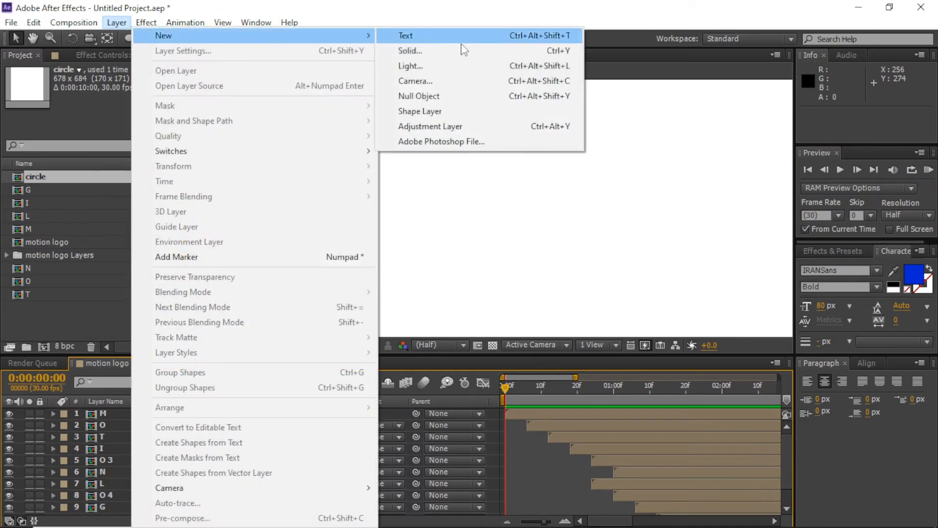
left_click(428, 95)
Step: Parent all letter layers and the circle layer to Null 1
left_click(528, 430)
scroll(635, 462, "down", 1)
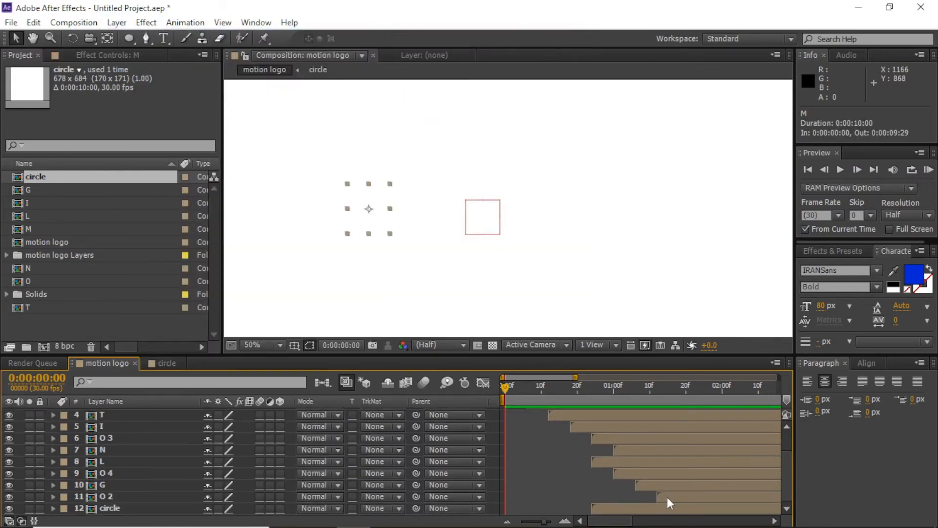
key("ctrl+a")
scroll(549, 444, "up", 1)
left_click_drag(416, 424, 508, 413)
Step: Keyframe Null 1's Scale at 85% and Rotation at -20° at 0:00:00:00
left_click(517, 414)
key("s")
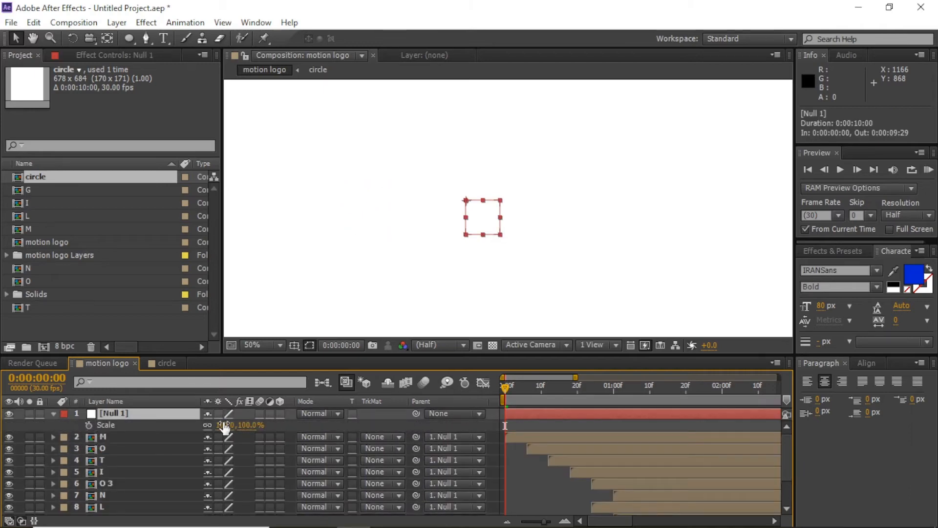
key("shift+r")
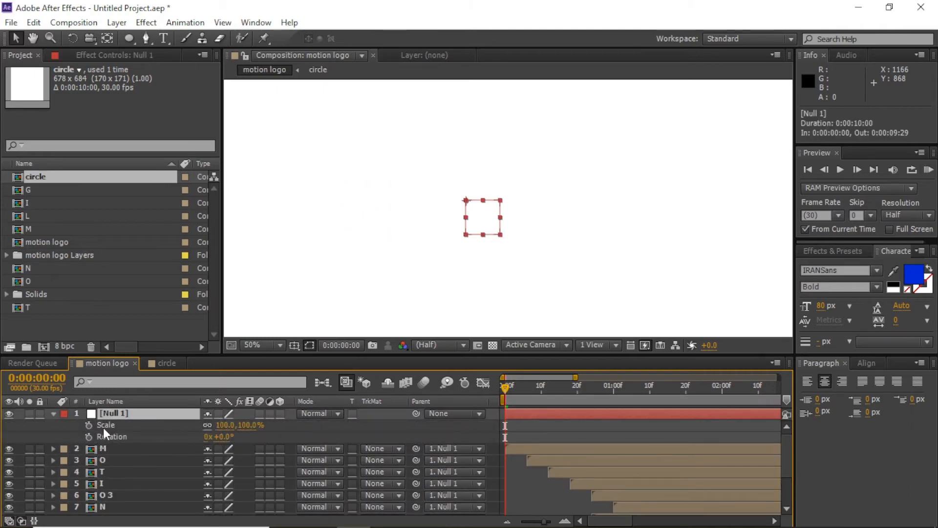
left_click_drag(89, 425, 88, 437)
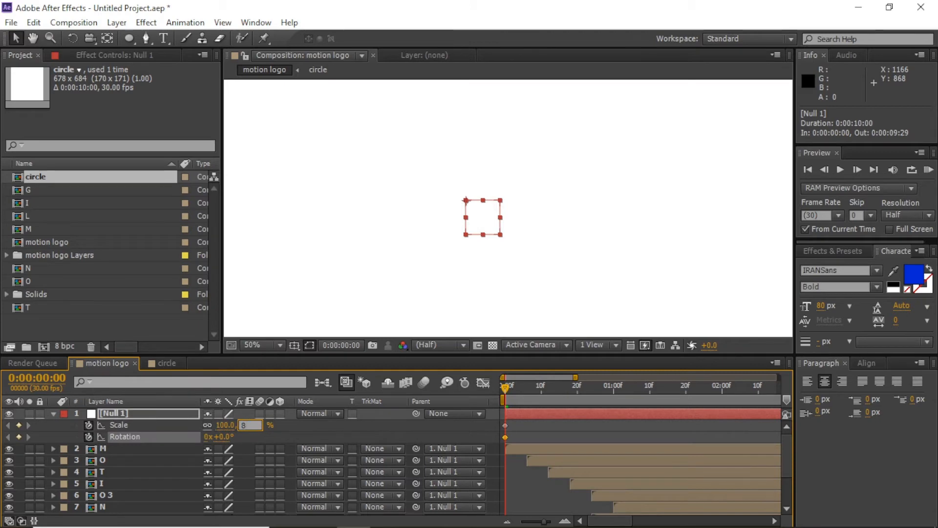
type("5")
key("Return")
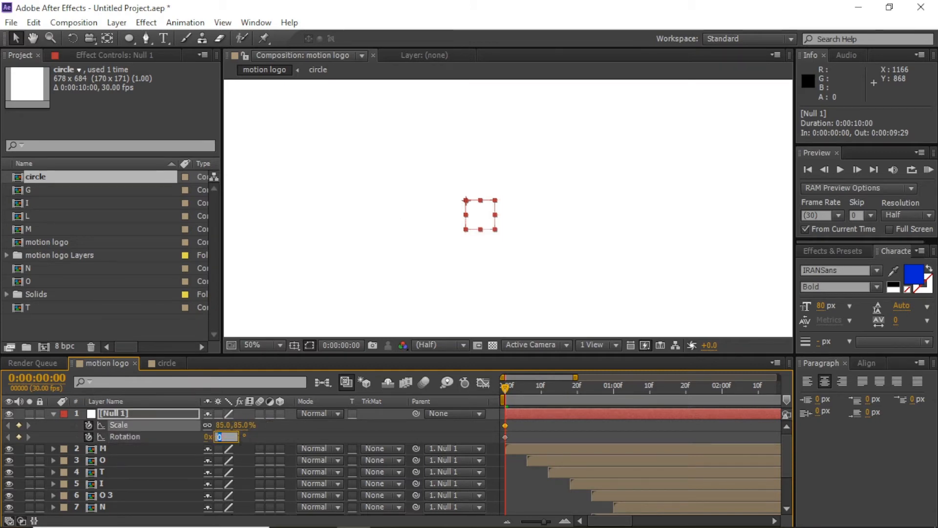
type("20")
key("Return")
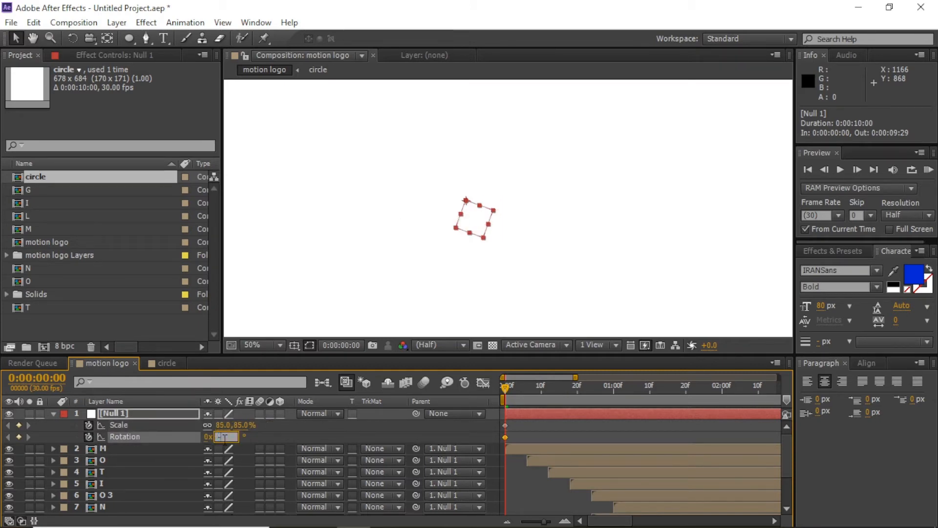
key("Return")
Step: Keyframe Null 1's Scale at 100% and Rotation at 0° at 0:00:04:03
left_click_drag(576, 377, 781, 379)
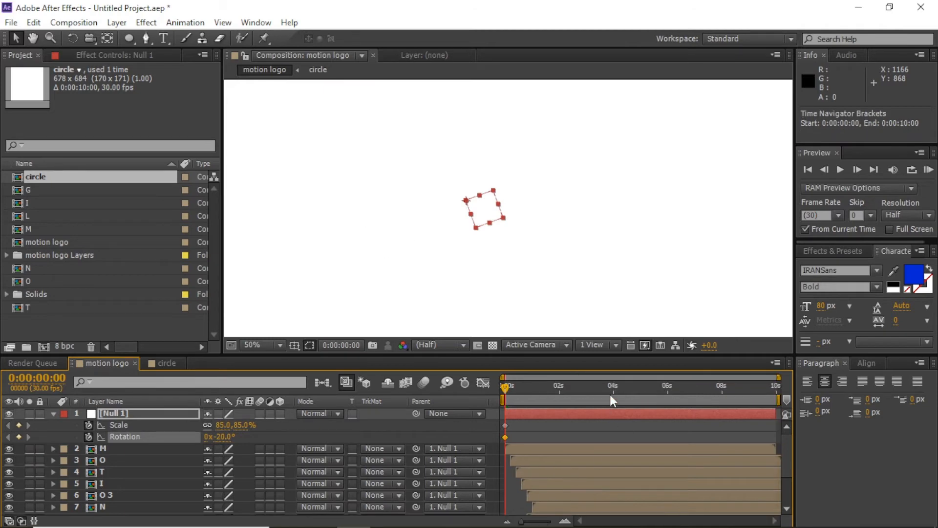
left_click_drag(601, 390, 616, 394)
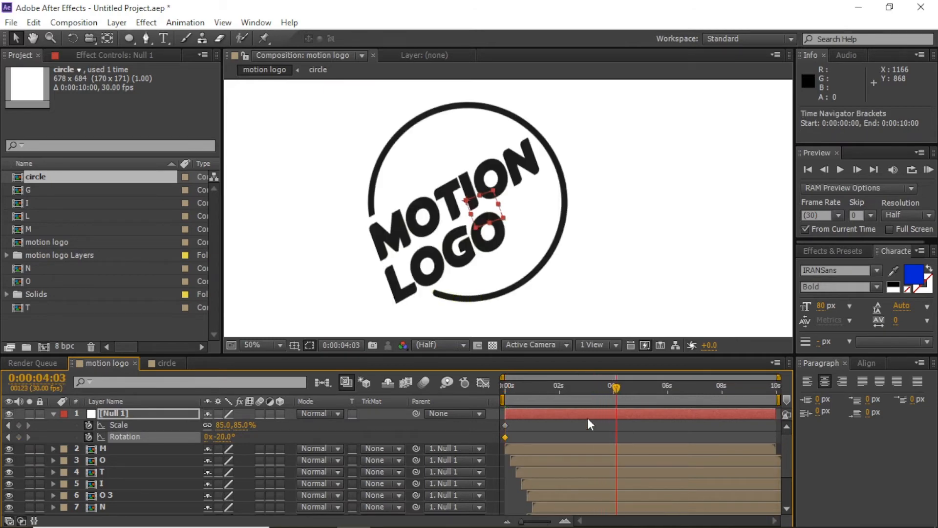
type("100")
key("Return")
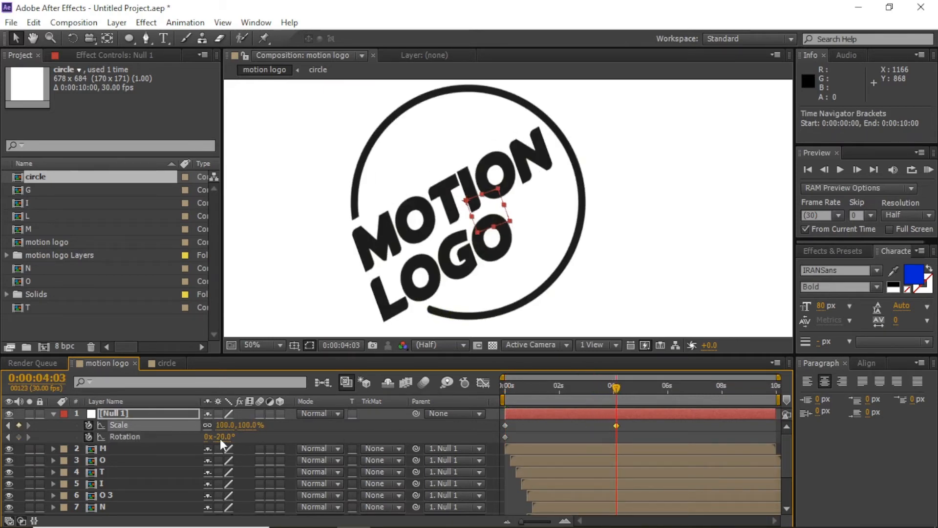
key("Return")
Step: Ease Null 1's Scale and Rotation into their 0:00:04:03 keyframes with long flat curve handles in the graph editor
left_click_drag(489, 396, 611, 398)
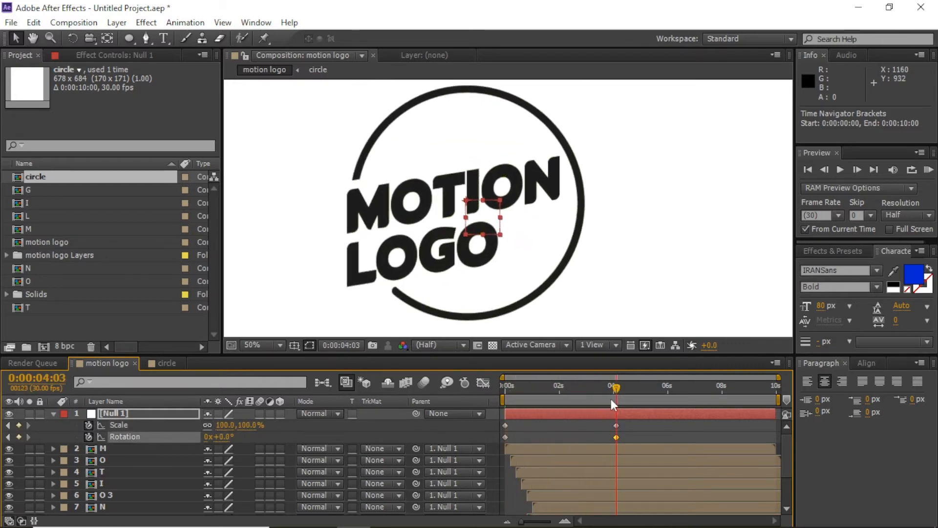
left_click(615, 426)
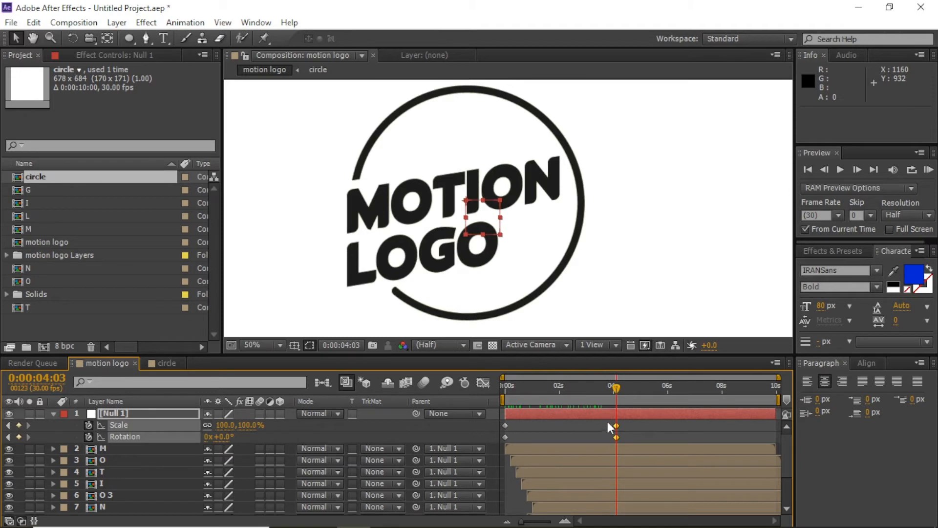
left_click(482, 382)
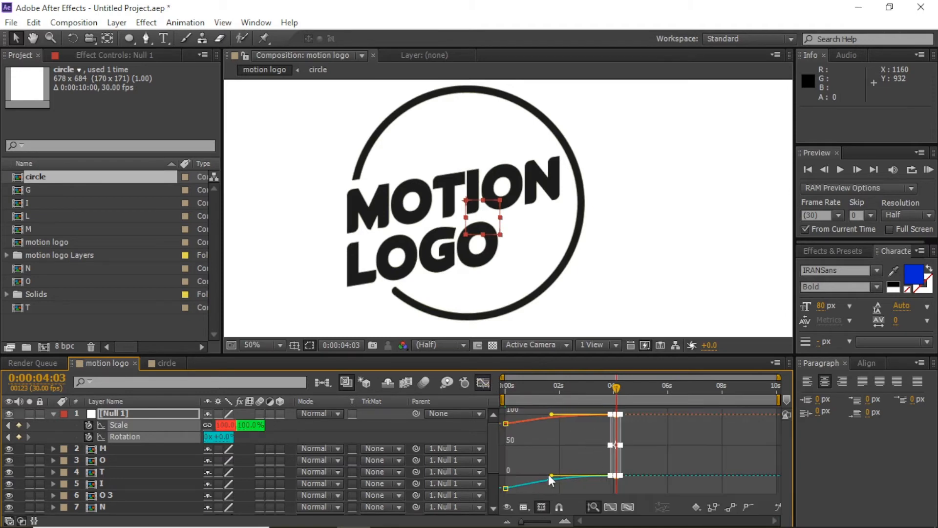
left_click(483, 382)
Step: Move Null 1's final Scale keyframe to 0:00:07:08
left_click_drag(503, 397, 776, 425)
left_click_drag(606, 394, 699, 394)
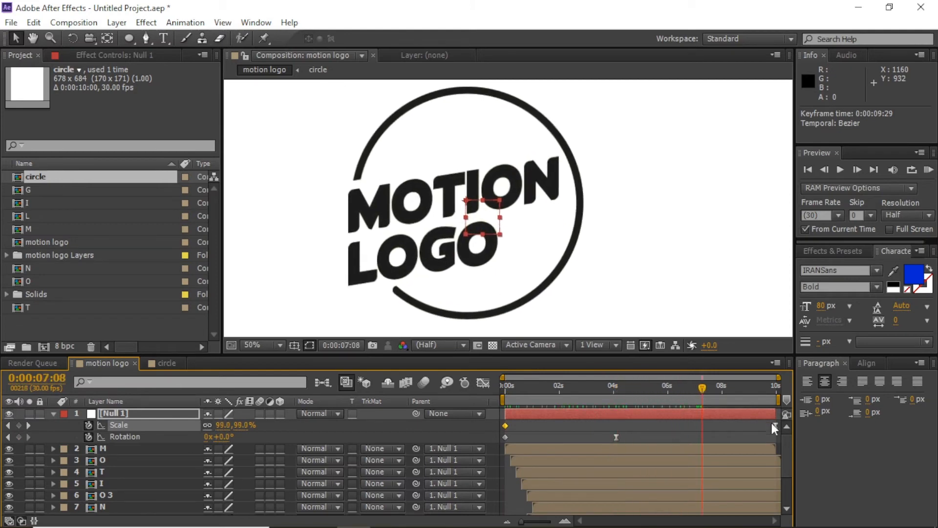
left_click_drag(773, 426, 702, 426)
Step: Lower Null 1's starting Scale value at 0:00:00:00 and fit the whole composition in the viewer
left_click_drag(754, 390, 518, 410)
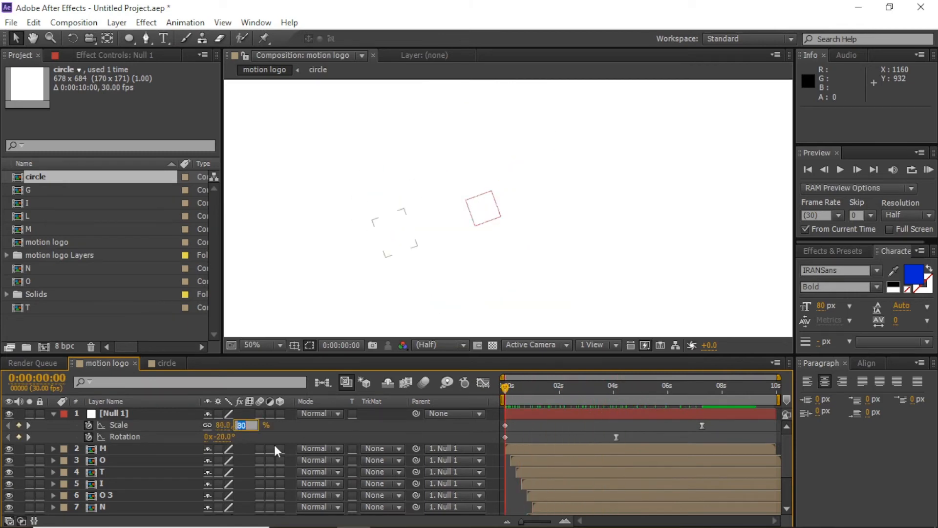
left_click(264, 345)
left_click(273, 109)
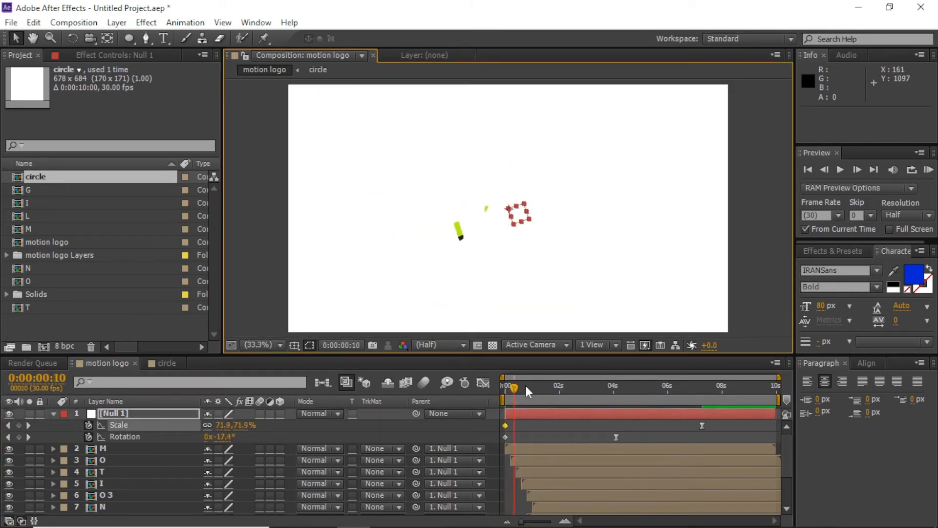
Step: Review the animation up to 0:00:07:08 and save the project as 1.aep
left_click_drag(526, 385, 703, 391)
key("ctrl+s")
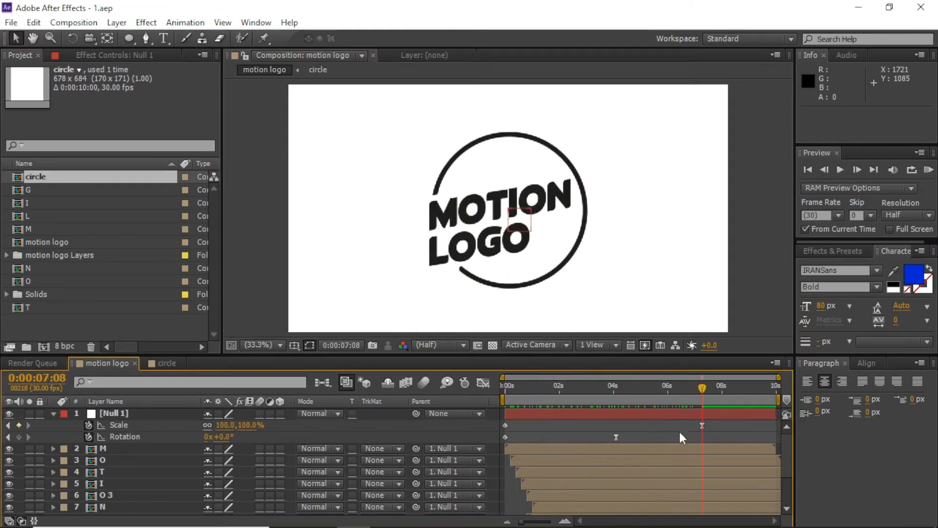
key("slash")
key("comma")
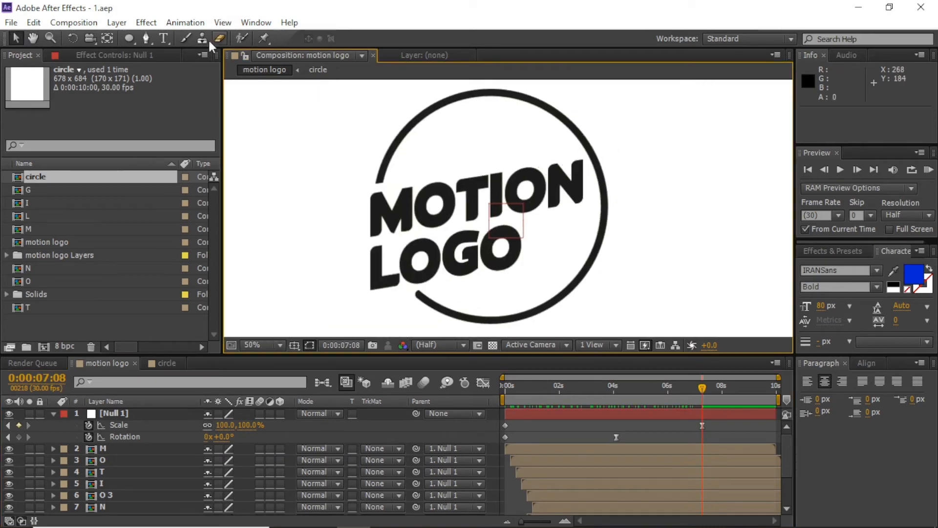
Step: Draw a circle about 640 px in diameter over the logo with a 4 px green stroke
key("q")
left_click_drag(389, 98, 607, 318)
left_click_drag(440, 43, 428, 55)
left_click(419, 39)
left_click(792, 193)
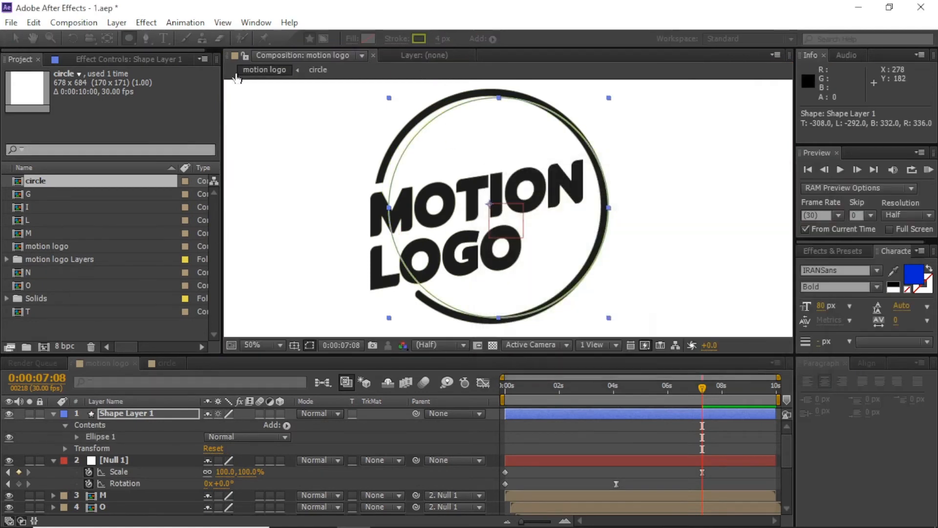
Step: Scale the new circle's layer to 113% and reposition it to 934, 538 so it surrounds the logo ring
left_click(16, 39)
left_click_drag(389, 208, 376, 210)
key("ctrl+z")
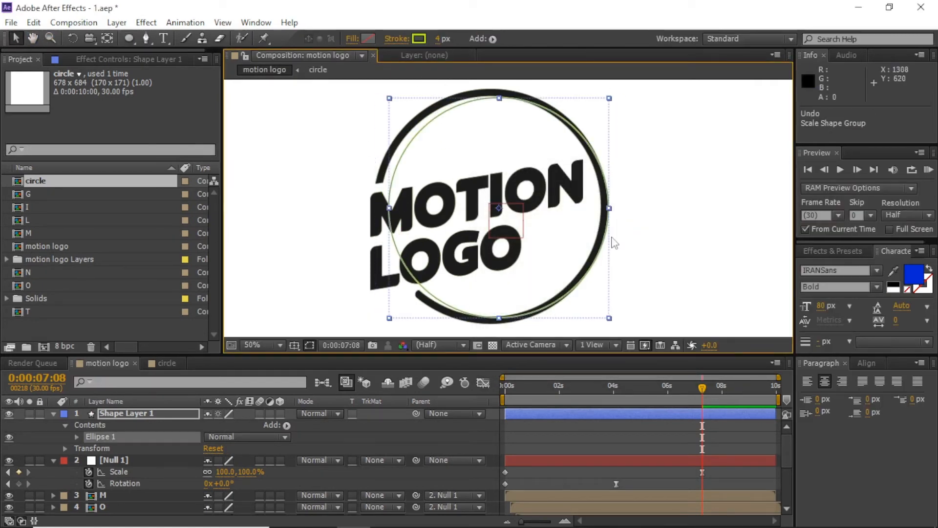
key("s")
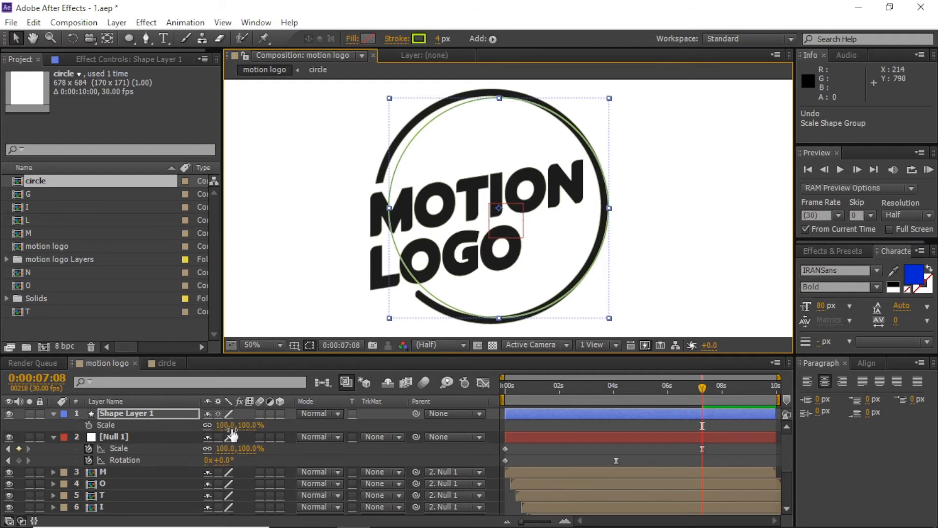
left_click_drag(231, 433, 238, 433)
left_click_drag(619, 172, 607, 169)
key("Down")
key("Down")
key("Right")
key("Right")
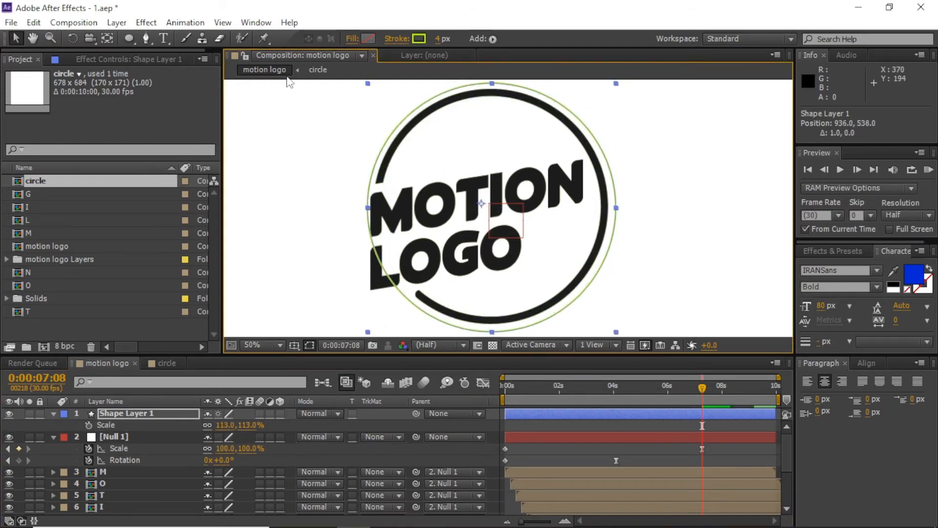
left_click(146, 39)
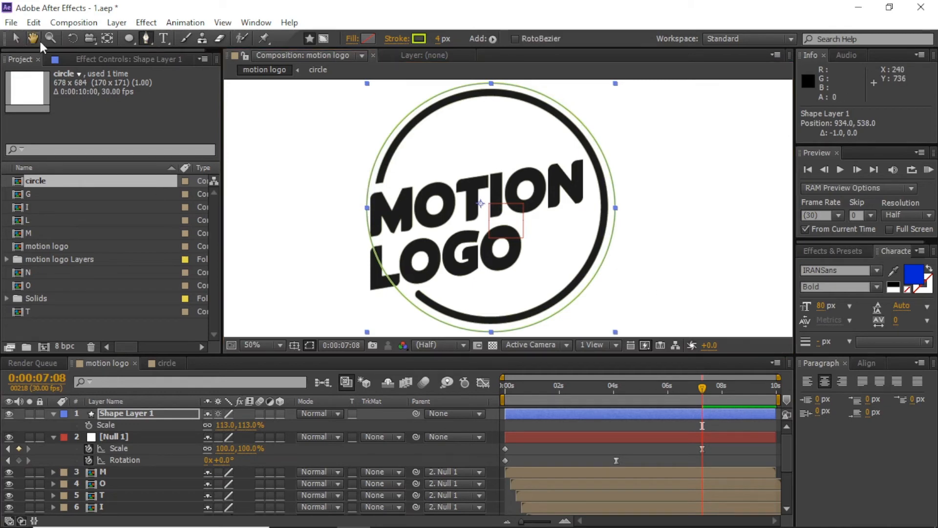
key("v")
Step: Copy the two End keyframes of Shape Layer 2 in the circle composition and return to motion logo
scroll(556, 484, "down", 2)
double_click(556, 484)
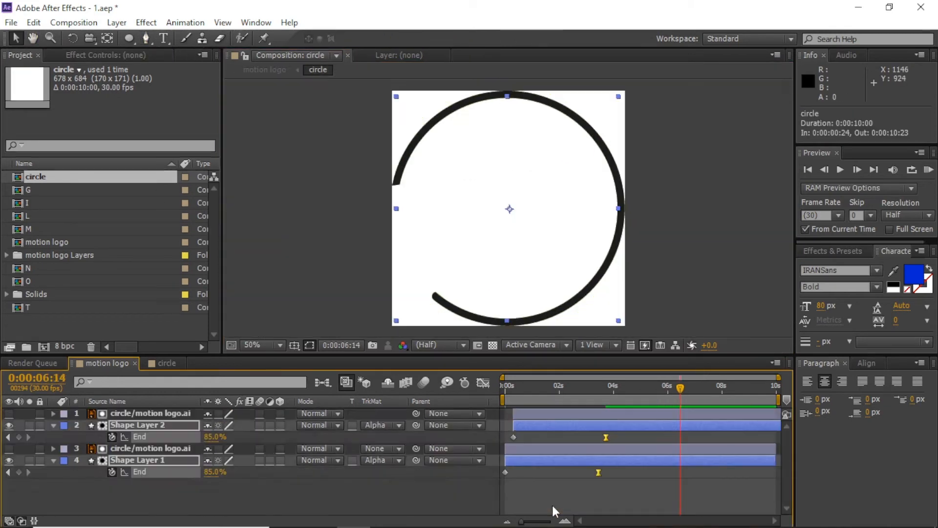
left_click_drag(613, 428, 508, 443)
key("ctrl+z")
key("ctrl+c")
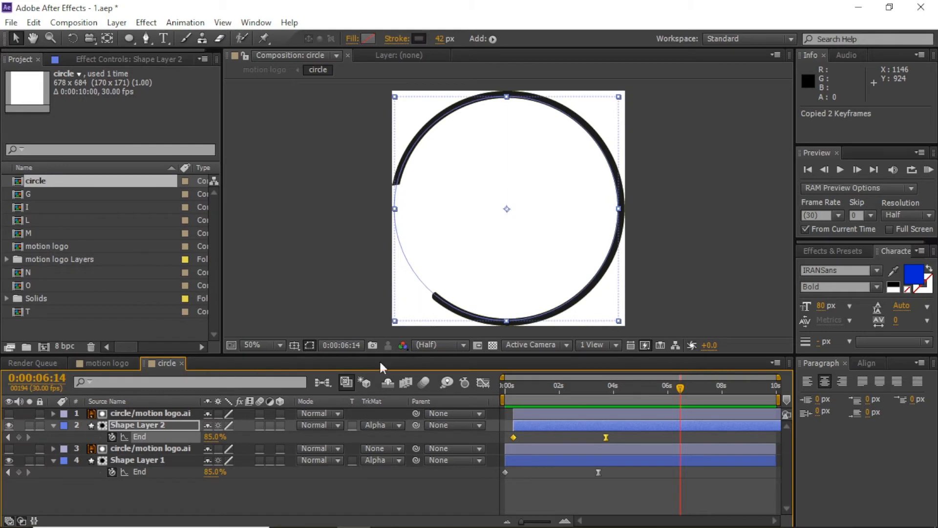
left_click(181, 362)
scroll(560, 429, "up", 3)
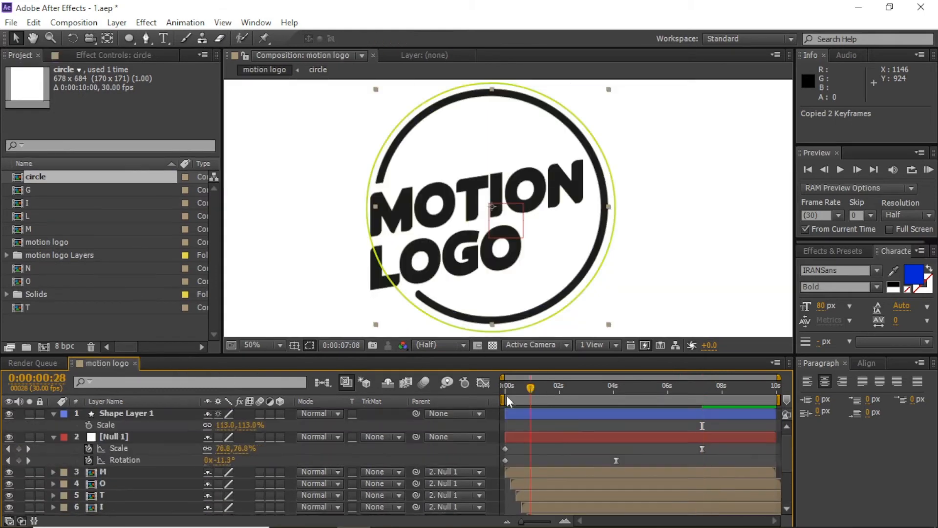
Step: Try pasting the copied End keyframes onto Shape Layer 1 at 0:00:01:19, and undo the paste
left_click_drag(507, 395, 551, 411)
scroll(585, 451, "down", 1)
scroll(571, 441, "up", 1)
left_click(552, 414)
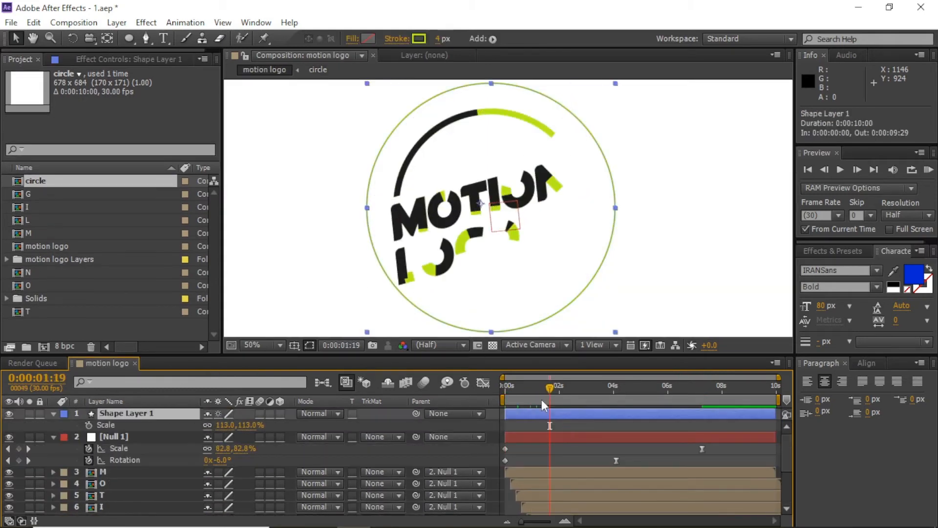
key("ctrl+v")
key("ctrl+z")
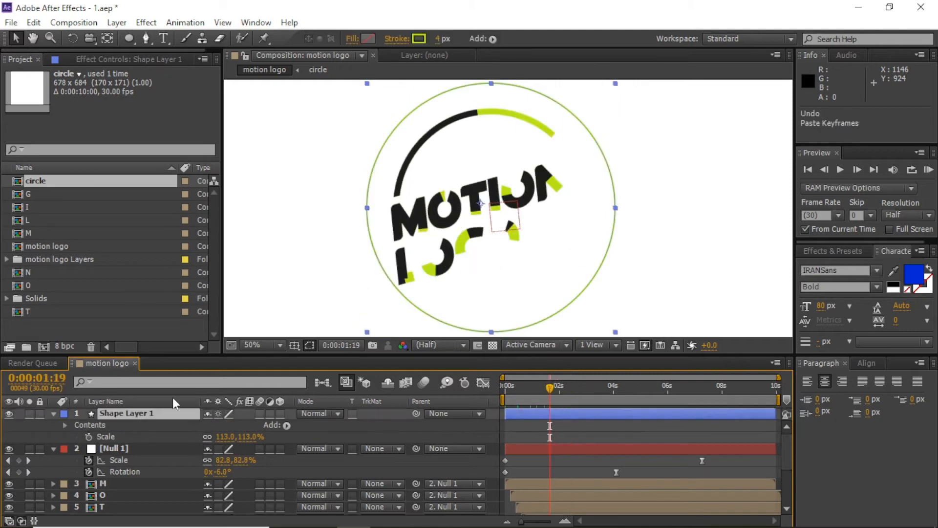
Step: Copy Trim Paths 1 of Shape Layer 2 in the circle composition and return to motion logo
scroll(576, 509, "down", 3)
scroll(567, 506, "down", 1)
double_click(516, 506)
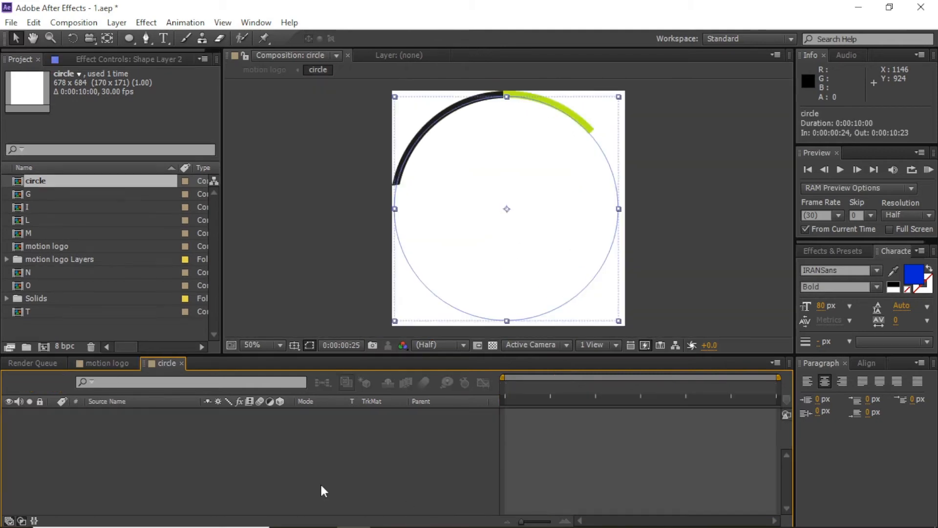
left_click(150, 494)
left_click(54, 426)
left_click(54, 426)
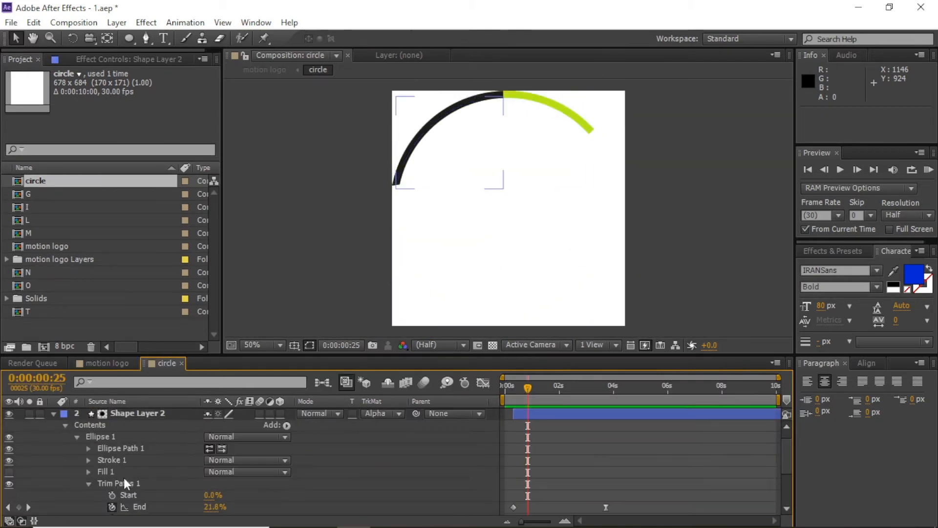
left_click(125, 481)
left_click(181, 363)
scroll(577, 430, "up", 4)
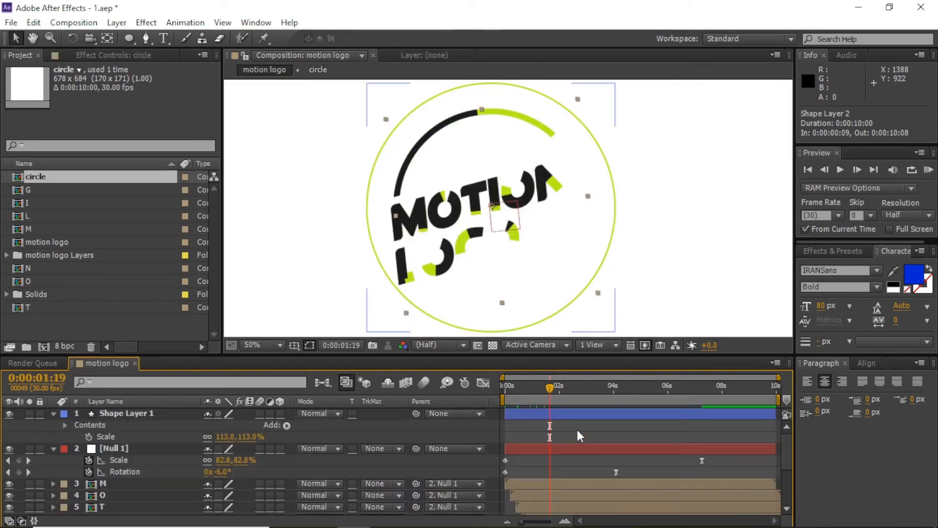
Step: Try pasting the Trim Paths onto Shape Layer 1 at 0:00:07:08, undo it, and delete the green circle layer
left_click(617, 387)
left_click_drag(617, 391, 702, 396)
left_click(705, 412)
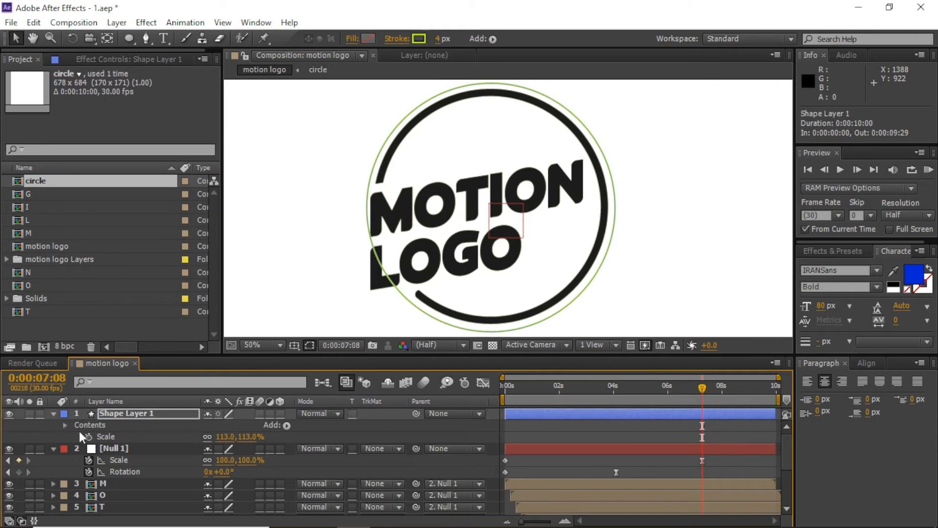
key("u")
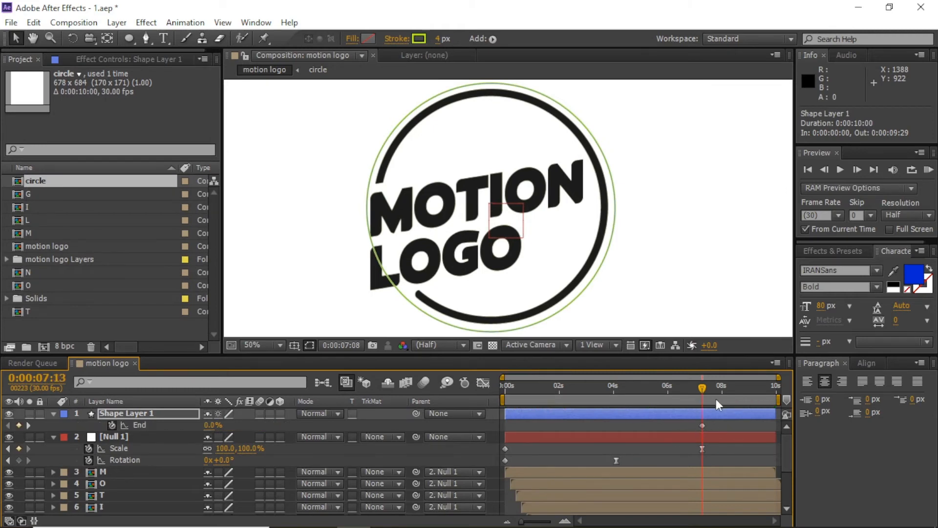
key("ctrl+z")
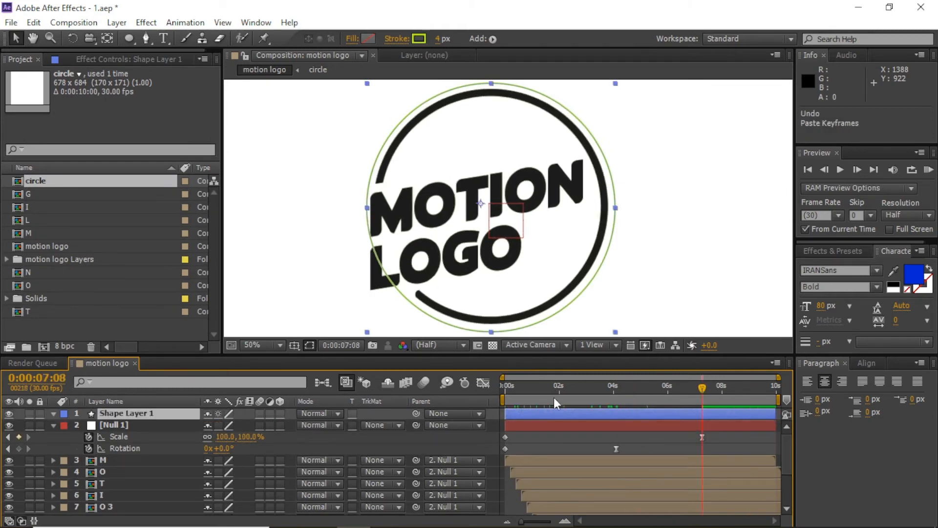
left_click_drag(554, 397, 508, 400)
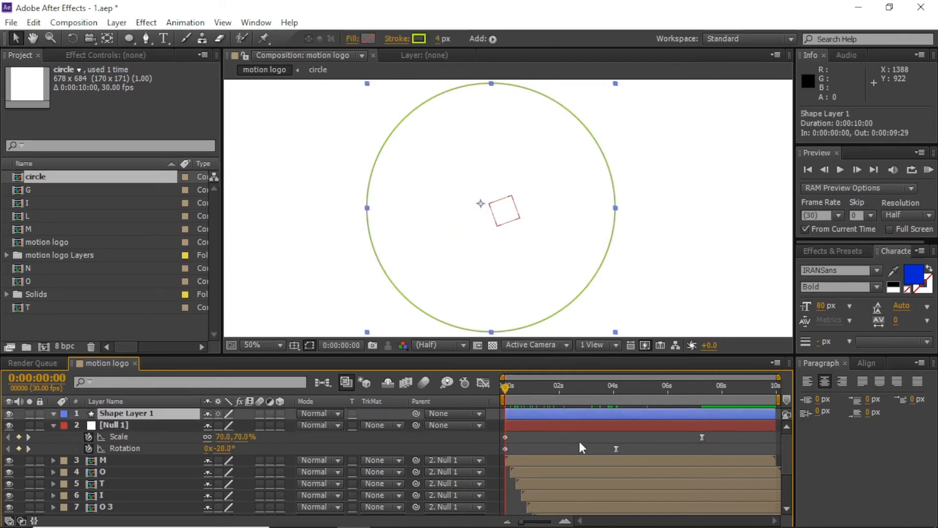
key("Delete")
Step: At 0:00:07:08, draw a circle about 716 px in diameter around the logo with a 4 px near-black stroke sampled from the logo ring
left_click(702, 386)
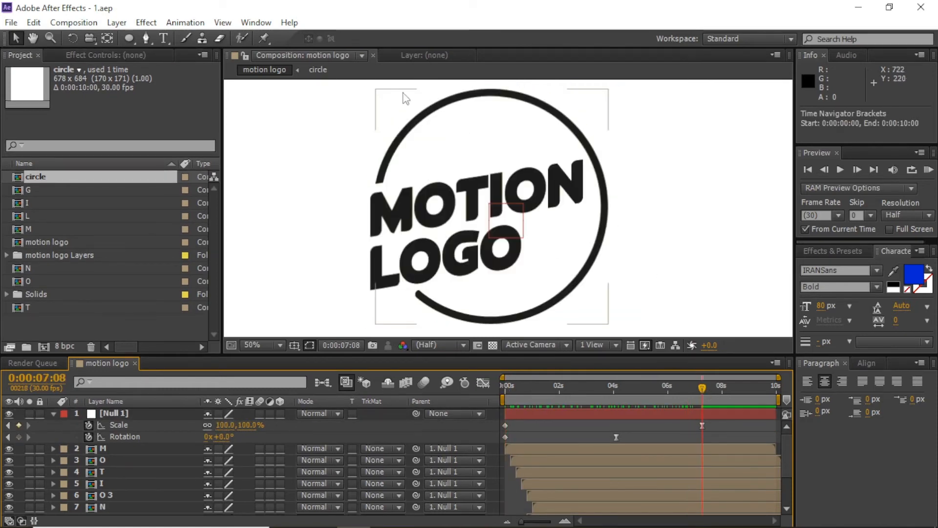
key("q")
left_click_drag(373, 93, 614, 316)
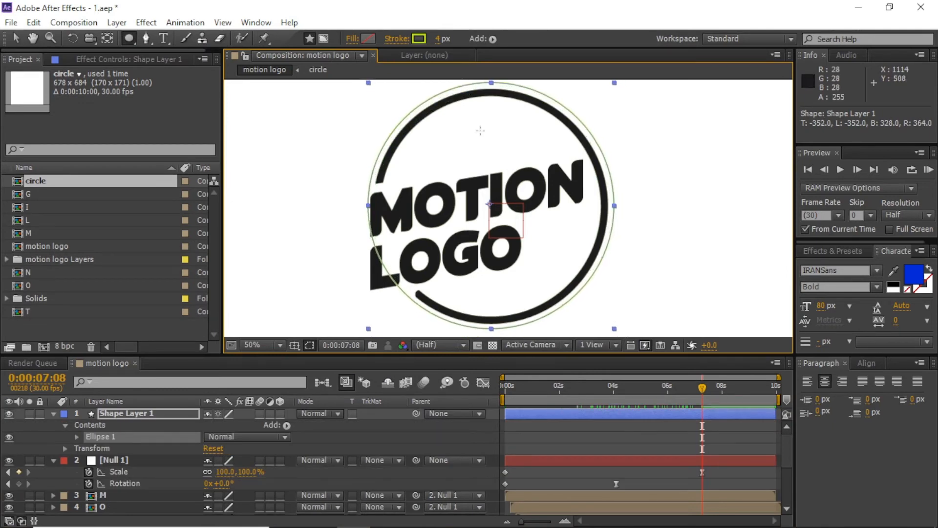
left_click(418, 38)
left_click(769, 260)
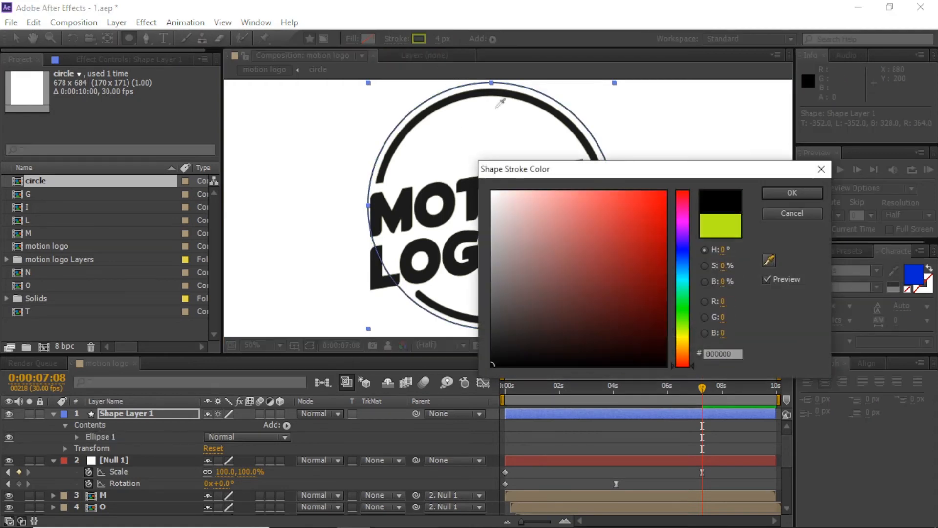
left_click(499, 93)
left_click(802, 193)
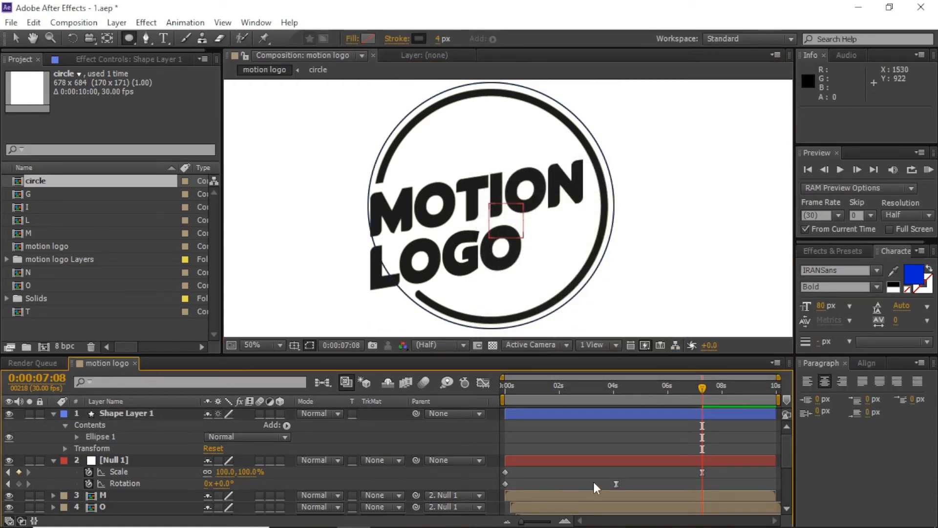
Step: Copy Trim Paths 1 of Shape Layer 2 in the circle composition and return to motion logo
scroll(594, 479, "down", 3)
left_click(549, 506)
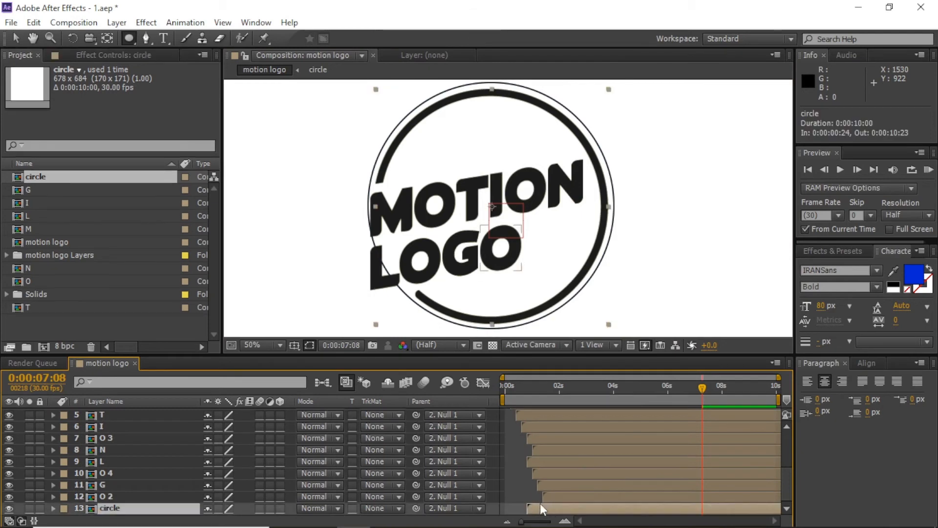
double_click(540, 507)
left_click(115, 494)
scroll(114, 494, "down", 2)
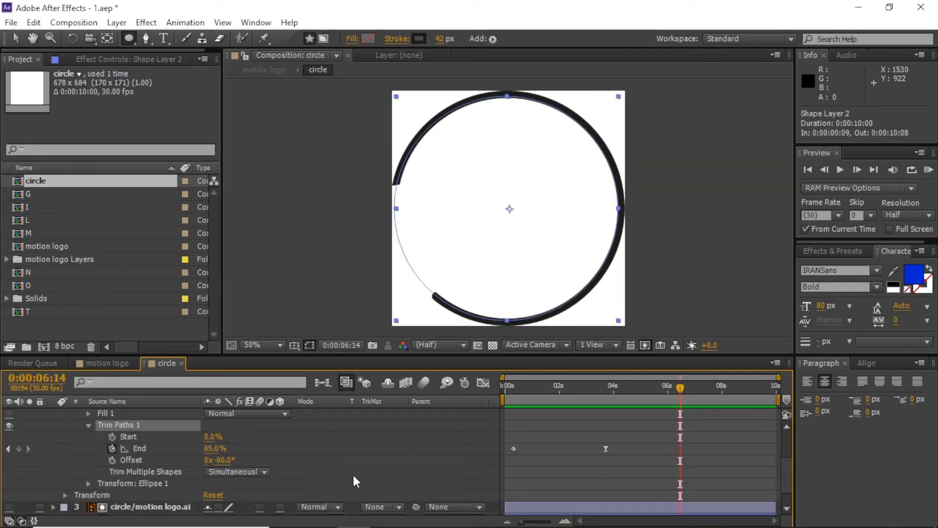
left_click(108, 366)
scroll(682, 446, "down", 2)
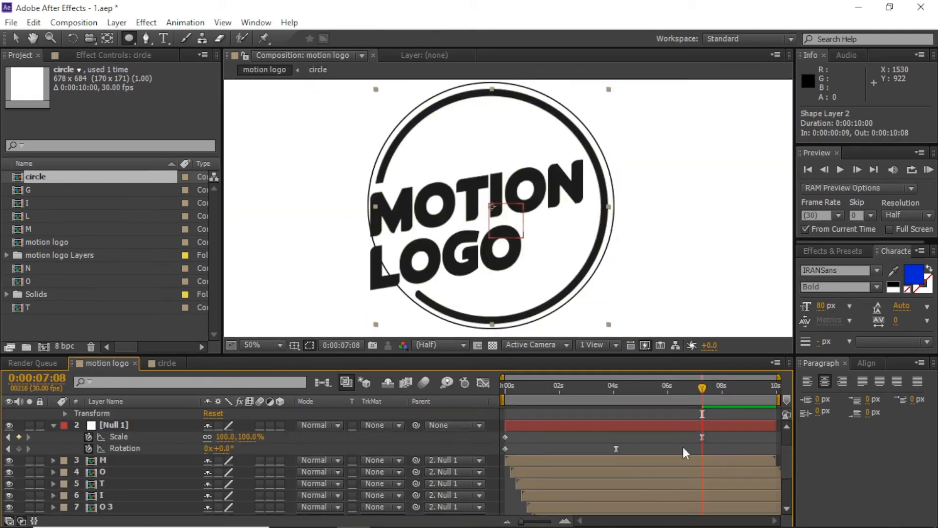
Step: Parent Shape Layer 1 to Null 1, paste the copied Trim Paths at 0:00:00:00, and reveal its keyframes
scroll(682, 447, "up", 2)
left_click_drag(416, 413, 444, 464)
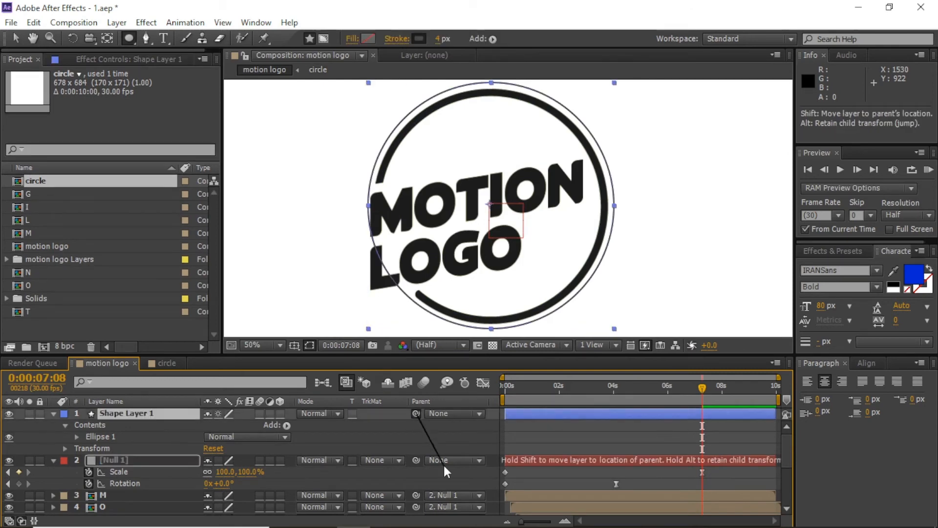
key("Home")
left_click_drag(512, 384, 614, 392)
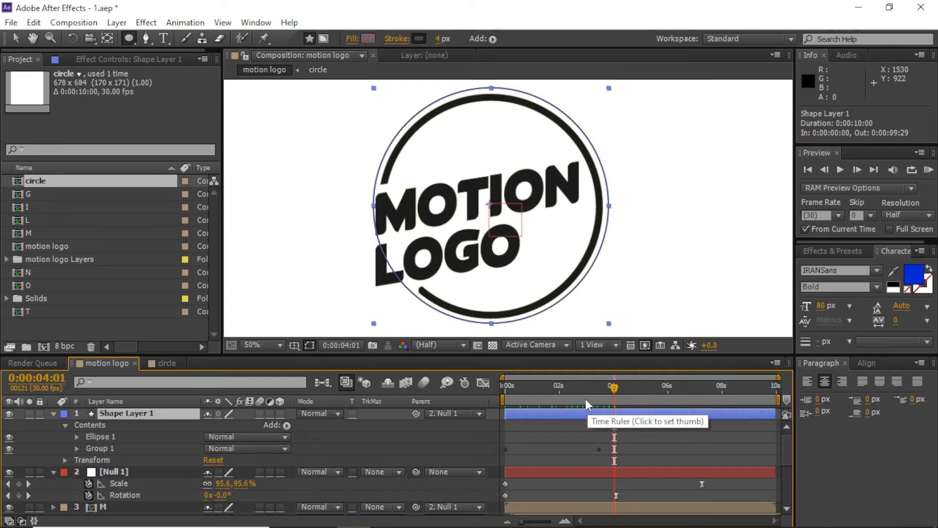
key("u")
Step: Try setting Shape Layer 1's End value to 0% at 0:00:03:15
left_click(601, 399)
left_click_drag(211, 433, 137, 430)
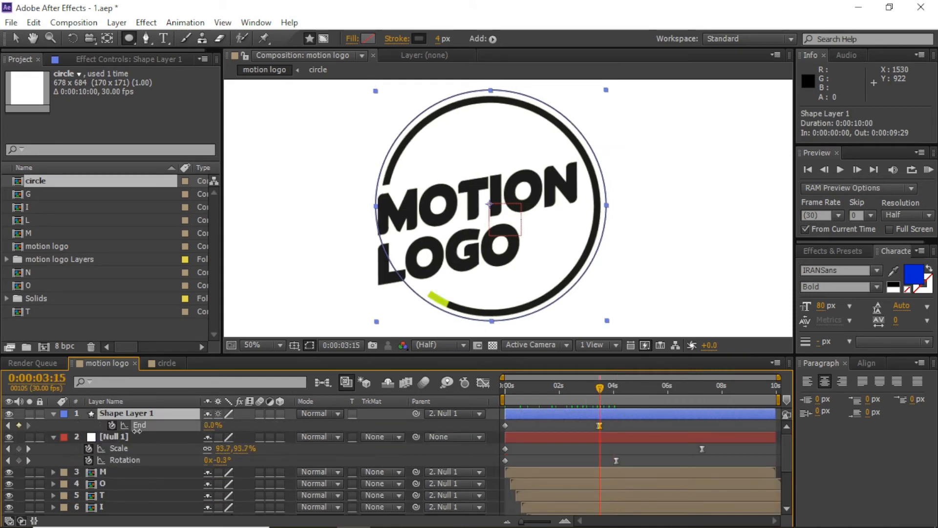
left_click(543, 431)
left_click(600, 426)
left_click(608, 428)
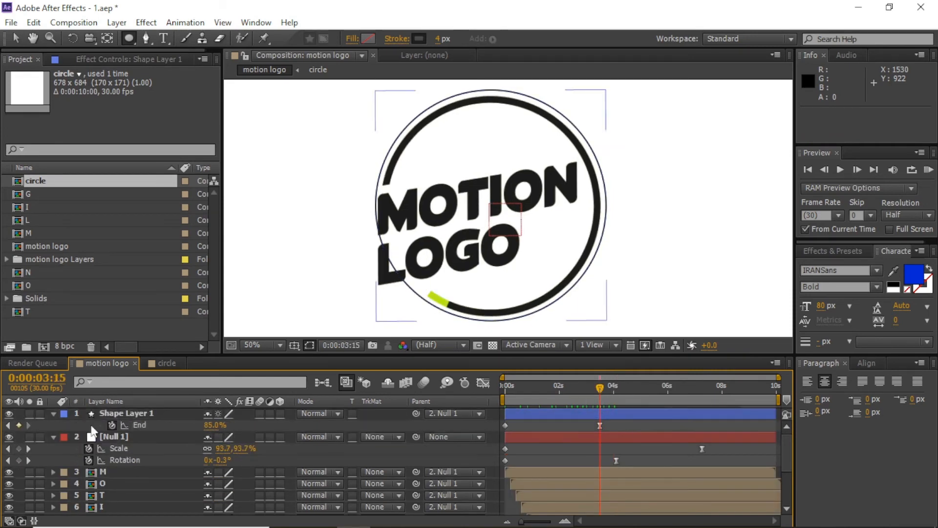
Step: Delete Group 1 from Shape Layer 1's contents
left_click(53, 414)
left_click(53, 415)
left_click(104, 456)
left_click(113, 446)
key("Delete")
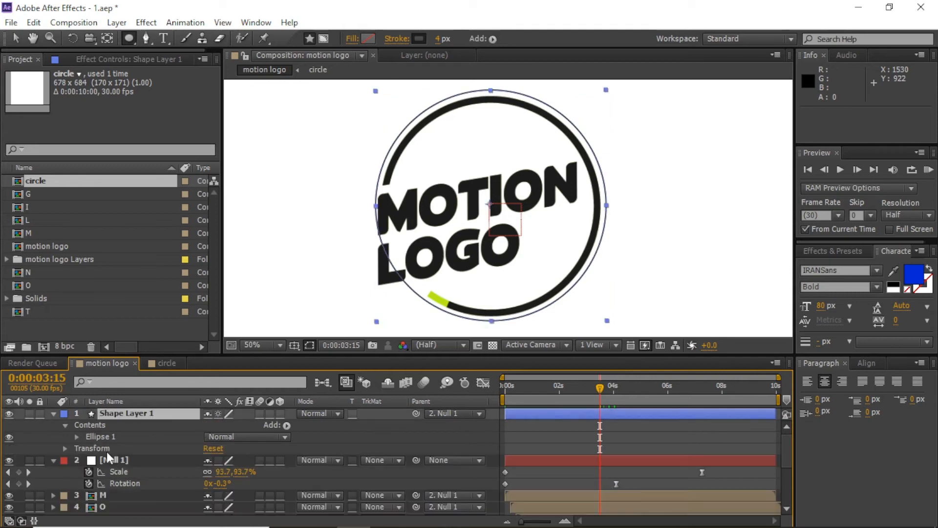
Step: Paste the copied Trim Paths into Ellipse 1 of Shape Layer 1 at 0:00:03:15 and reveal its keyframes
left_click(106, 438)
key("ctrl+v")
mouse_move(600, 387)
left_mouse_down()
mouse_move(668, 388)
mouse_move(591, 396)
left_mouse_up()
key("ctrl+z")
key("ctrl+v")
key("u")
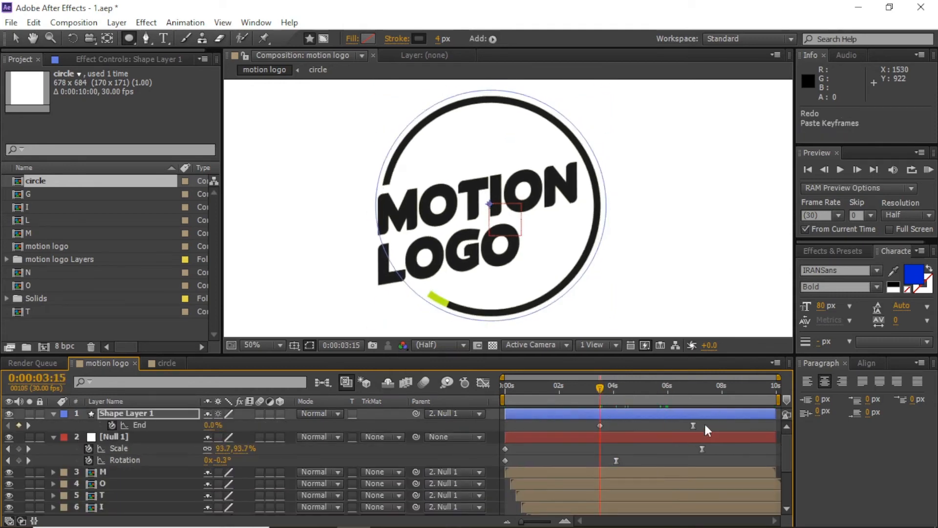
Step: Move Shape Layer 1's End keyframes to start at 0:00:00:00 and review the outline's drawing up to 0:00:01:29
left_click_drag(716, 420, 505, 426)
left_click_drag(507, 390, 552, 424)
left_click(552, 423)
mouse_move(546, 389)
left_mouse_down()
mouse_move(619, 394)
mouse_move(559, 397)
left_mouse_up()
Step: Add a 0% Start keyframe to Shape Layer 1's Trim Paths at 0:00:01:29 and show only its animated properties
left_click(84, 414)
left_click(53, 413)
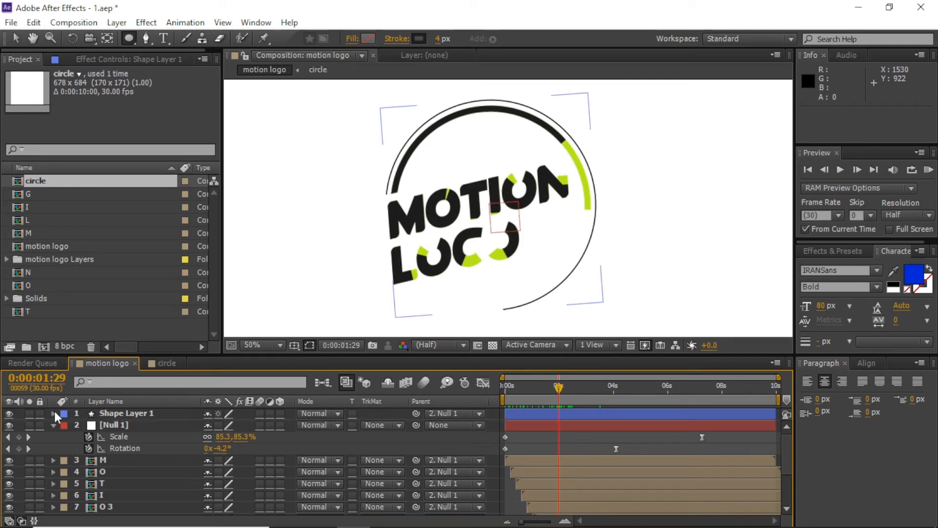
left_click(54, 413)
left_click(112, 495)
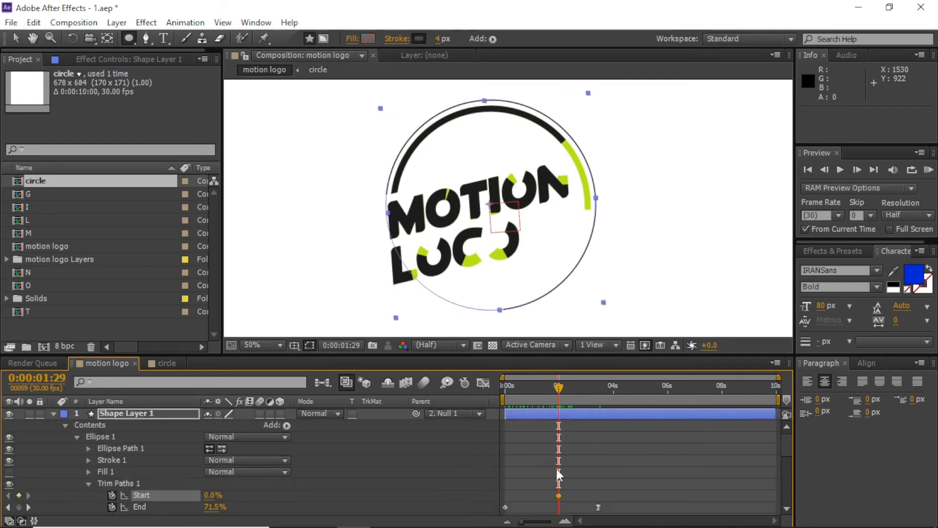
key("u")
left_click_drag(630, 385, 641, 388)
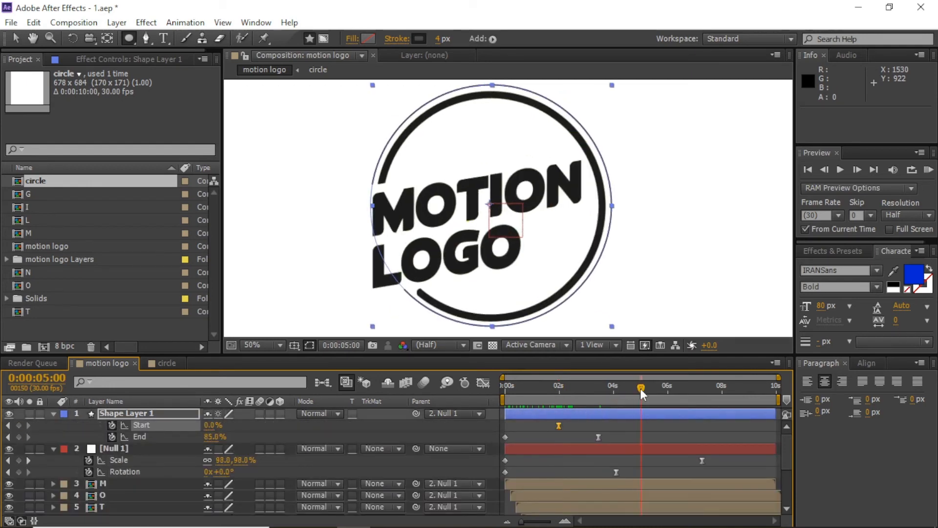
type("0")
key("Return")
left_click(645, 428)
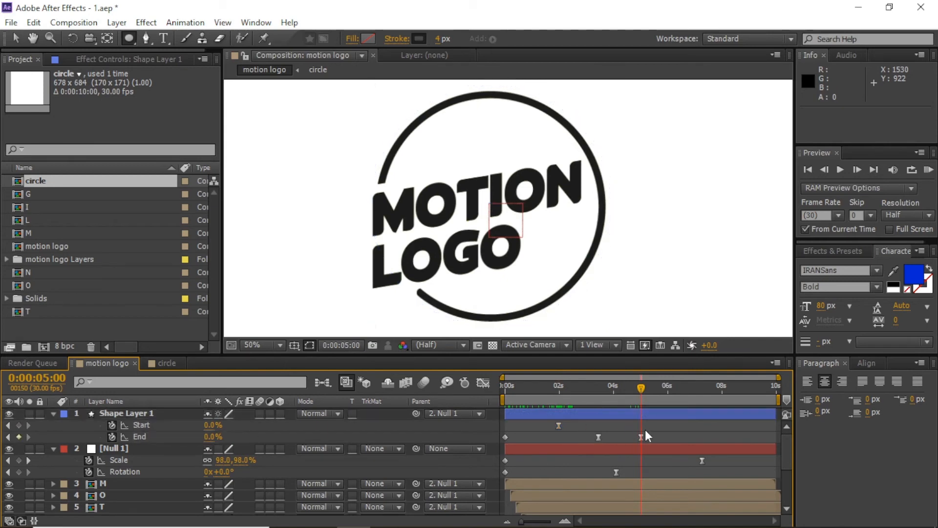
key("ctrl+z")
Step: Add an 85% Start keyframe to Shape Layer 1's Trim Paths at 0:00:04:27, checking its graph curve and playback
left_click(632, 413)
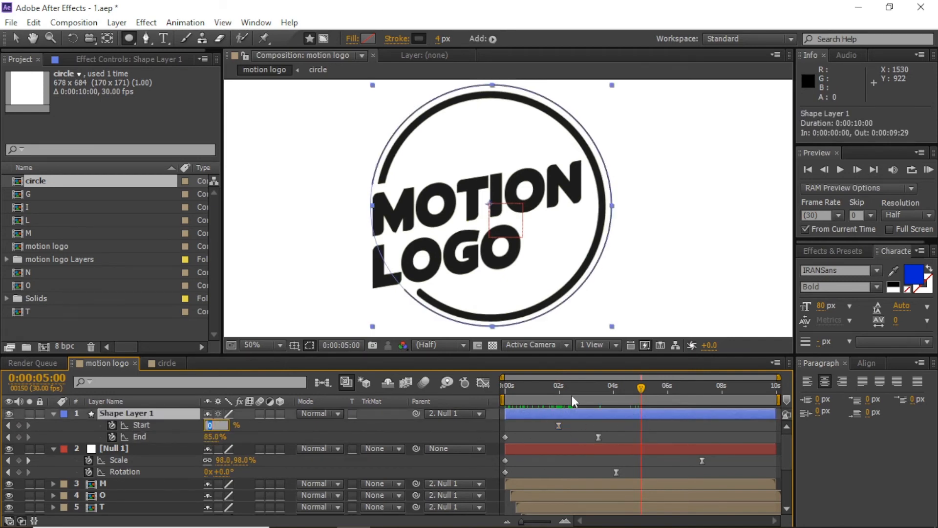
left_click_drag(571, 395, 638, 400)
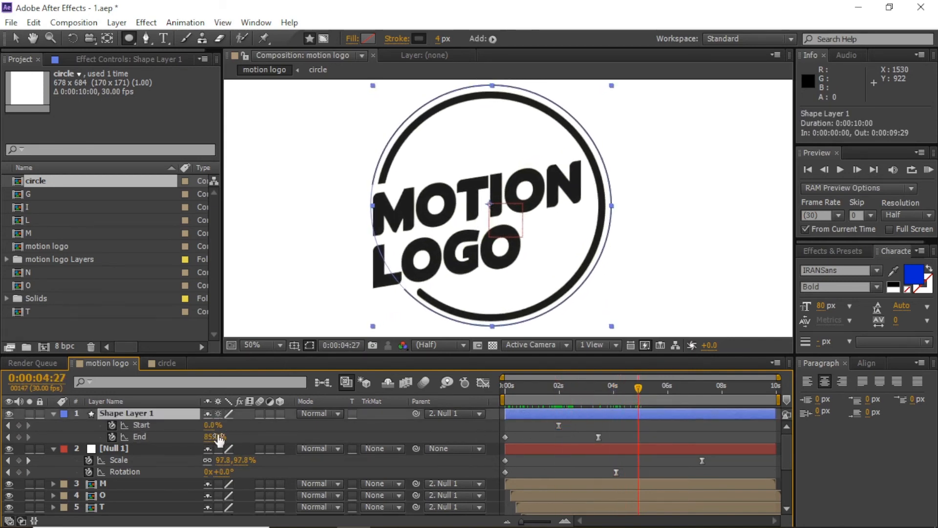
mouse_move(214, 427)
left_mouse_down()
mouse_move(389, 427)
mouse_move(216, 429)
left_mouse_up()
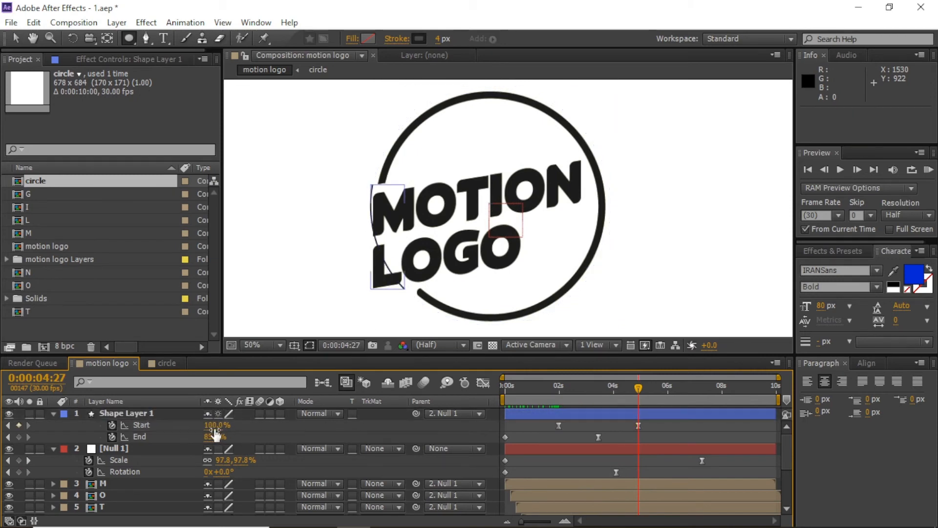
type("85")
key("Return")
mouse_move(644, 406)
left_mouse_down()
mouse_move(554, 396)
mouse_move(635, 407)
left_mouse_up()
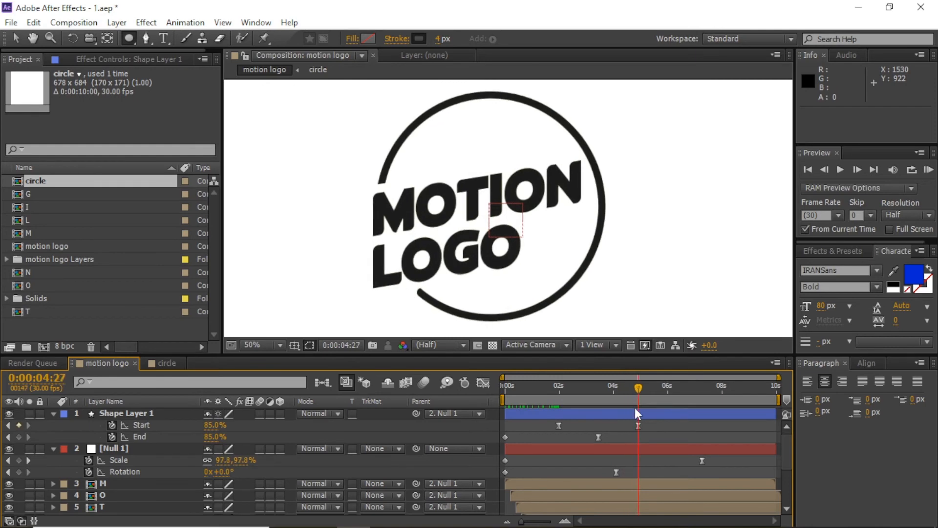
left_click(639, 425)
left_click(483, 382)
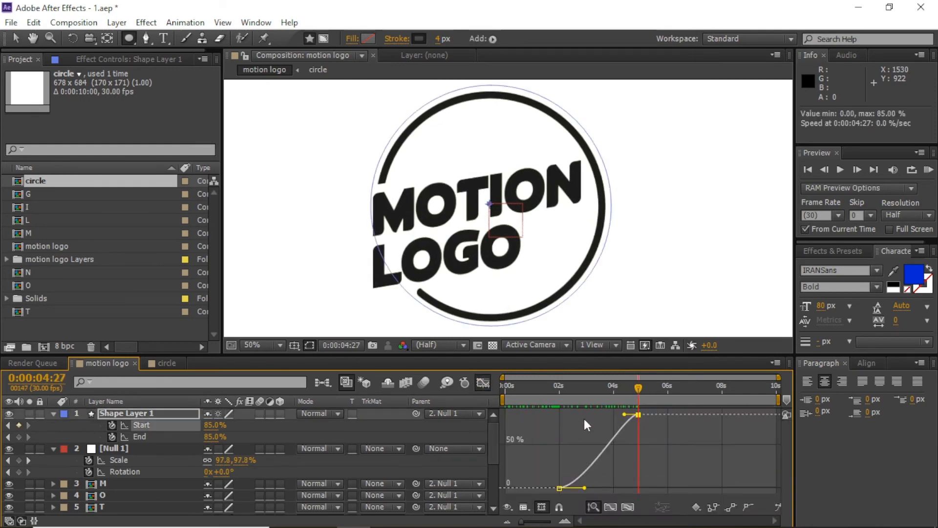
left_click(483, 382)
left_click(527, 386)
key("space")
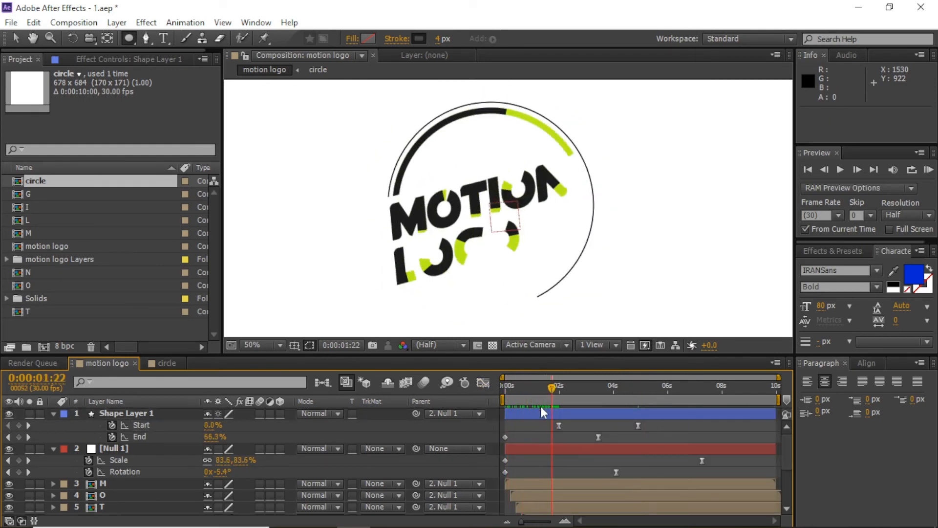
Step: Shift Shape Layer 1 in time to start at 0:00:01:07 and review the outline's animation
left_click(541, 412)
mouse_move(573, 421)
left_mouse_down()
mouse_move(535, 433)
mouse_move(634, 423)
mouse_move(564, 418)
mouse_move(587, 420)
left_mouse_up()
mouse_move(552, 388)
left_mouse_down()
mouse_move(652, 394)
mouse_move(504, 401)
mouse_move(643, 408)
left_mouse_up()
Step: Duplicate Shape Layer 1 and scale the copy to 86% so its circle sits inside the thick ring
left_click(640, 413)
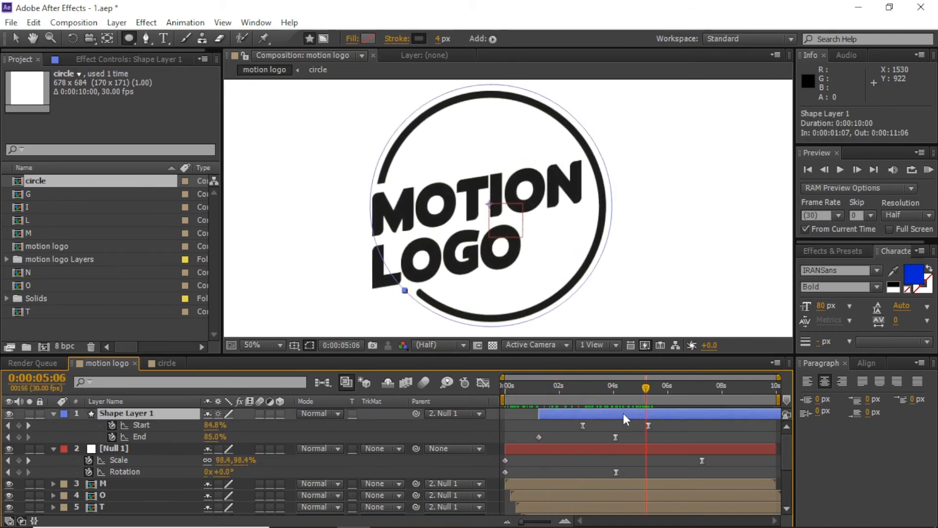
key("ctrl+d")
key("s")
left_click_drag(241, 425, 233, 424)
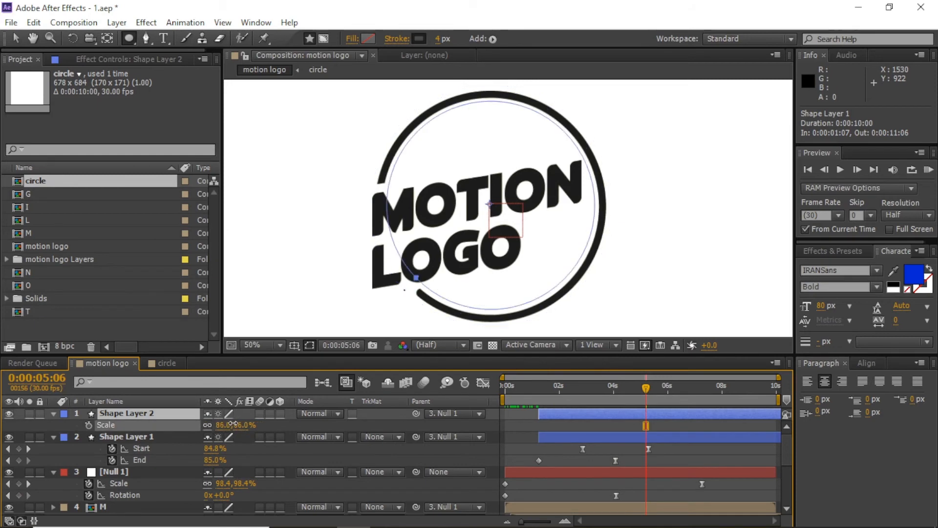
Step: Set Shape Layer 2's stroke color to the lime green B8EC19 sampled from the thick ring
left_click(591, 397)
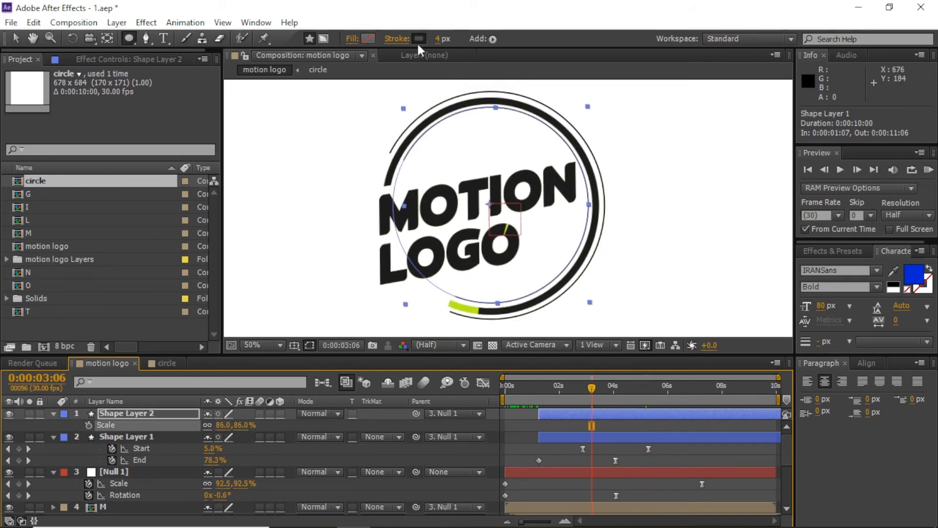
left_click(419, 38)
left_click(769, 260)
left_click(462, 309)
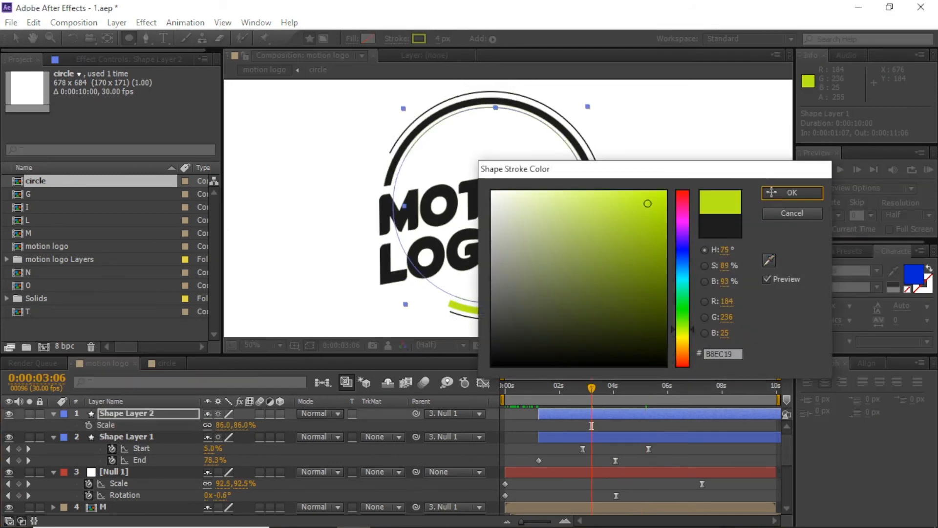
left_click(793, 193)
Step: Shift Shape Layer 2 in time to start at 0:00:00:21 and review both thin circles
left_click(552, 414)
left_click_drag(552, 414, 535, 414)
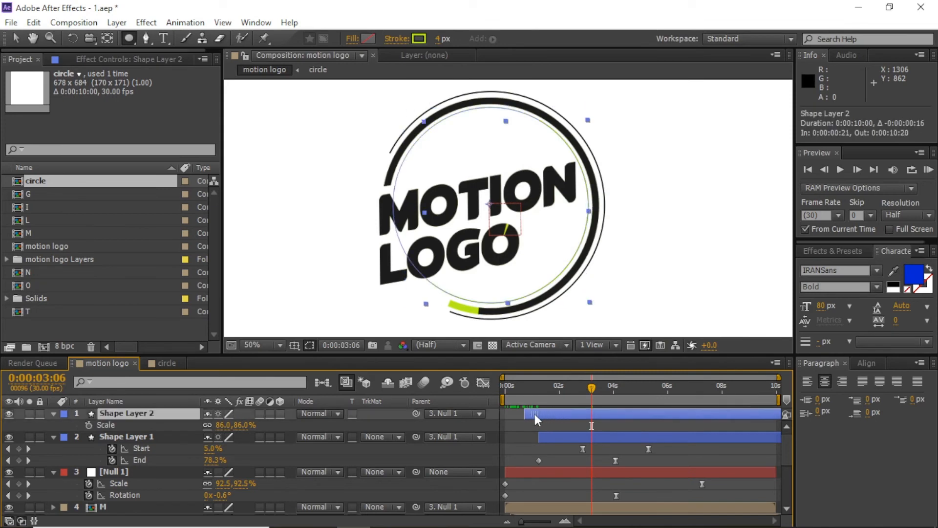
mouse_move(503, 388)
left_mouse_down()
mouse_move(495, 388)
mouse_move(650, 409)
mouse_move(514, 406)
mouse_move(621, 411)
mouse_move(596, 471)
mouse_move(518, 476)
left_mouse_up()
Step: Compress the Trim Paths keyframes of Shape Layers 2 and 1 in time, ending Shape Layer 2's at 0:00:04:08
left_click(640, 418)
key("u")
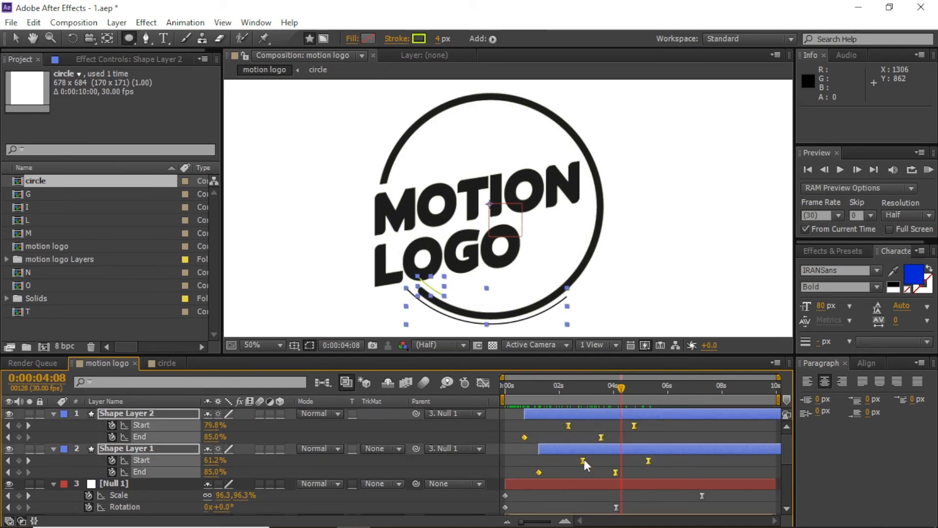
key("ctrl+z")
left_click_drag(634, 426, 516, 441)
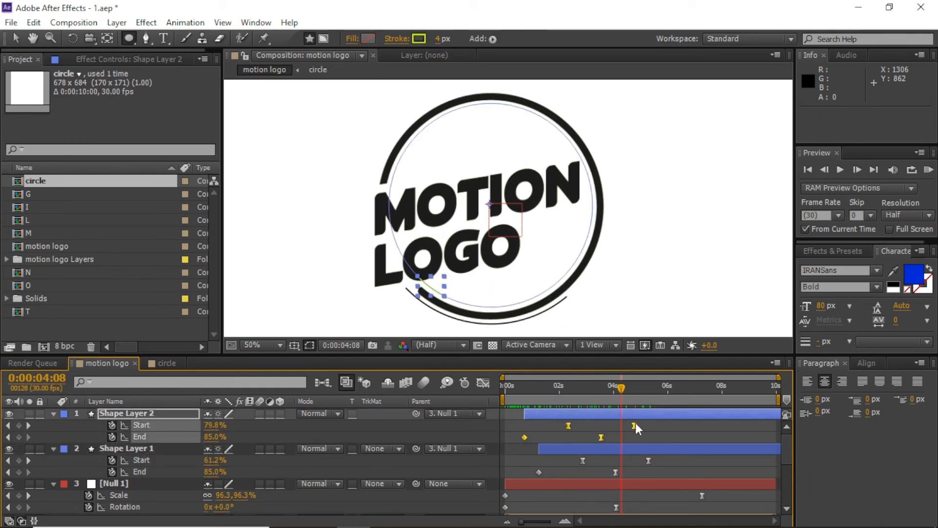
left_click_drag(658, 458, 584, 471)
left_click_drag(644, 460, 636, 459)
left_click(634, 437)
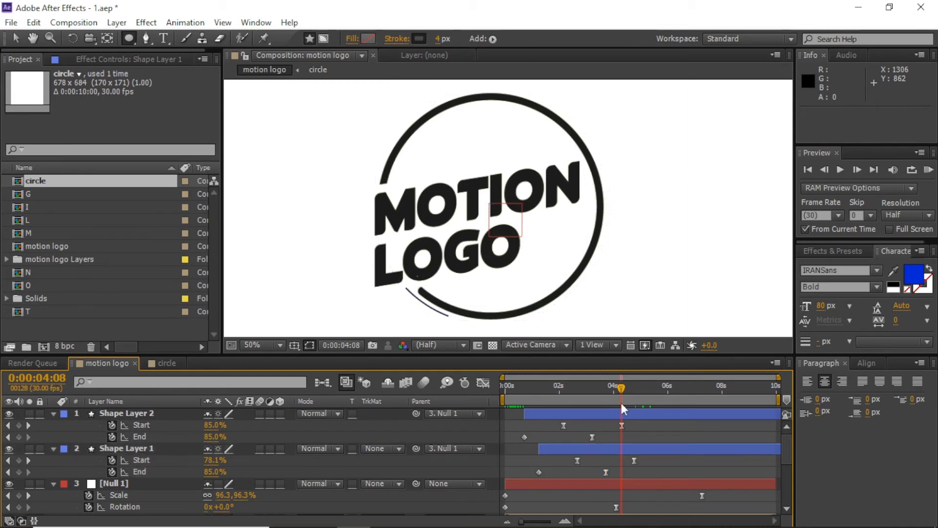
Step: Draw a slanted straight line just above the word MOTION with the Pen tool at 0:00:01:18
left_click_drag(621, 390, 549, 409)
scroll(497, 187, "up", 2)
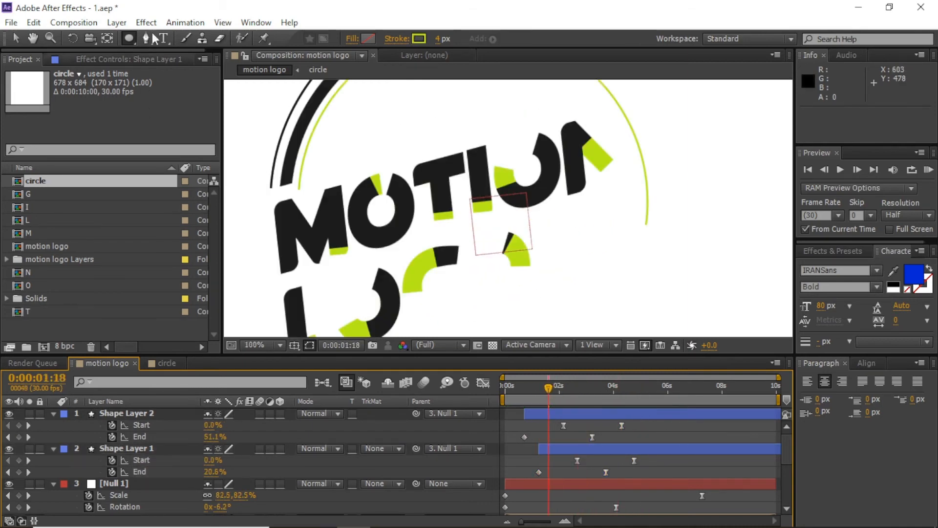
key("g")
left_click(273, 194)
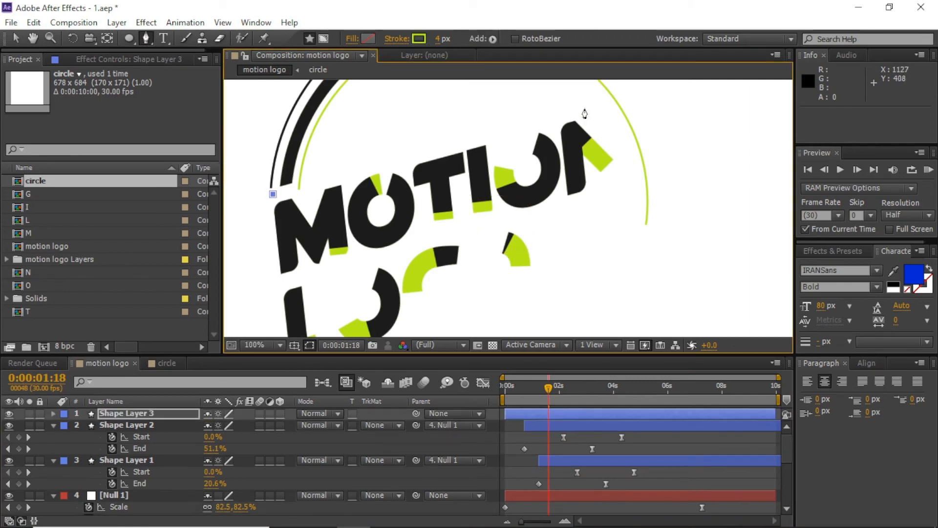
Step: Set the new line's stroke color to the near-black sampled from the logo lettering
left_click(416, 41)
left_click(770, 262)
left_click(402, 234)
key("Return")
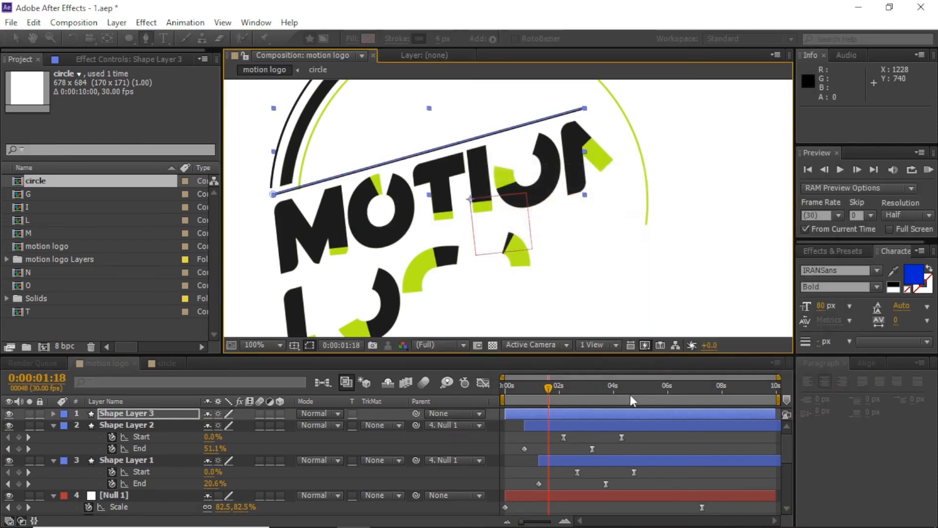
Step: Copy Shape Layer 2's four Start and End keyframes to Shape Layer 3 at 0:00:00:28 and reveal them
left_click_drag(636, 429, 506, 456)
key("ctrl+z")
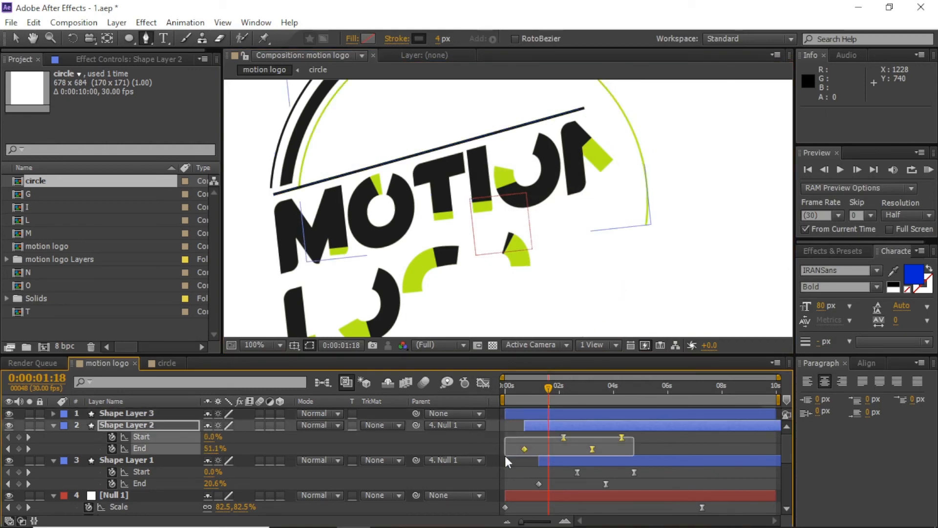
key("ctrl+c")
left_click_drag(506, 390, 531, 389)
left_click(534, 414)
key("ctrl+v")
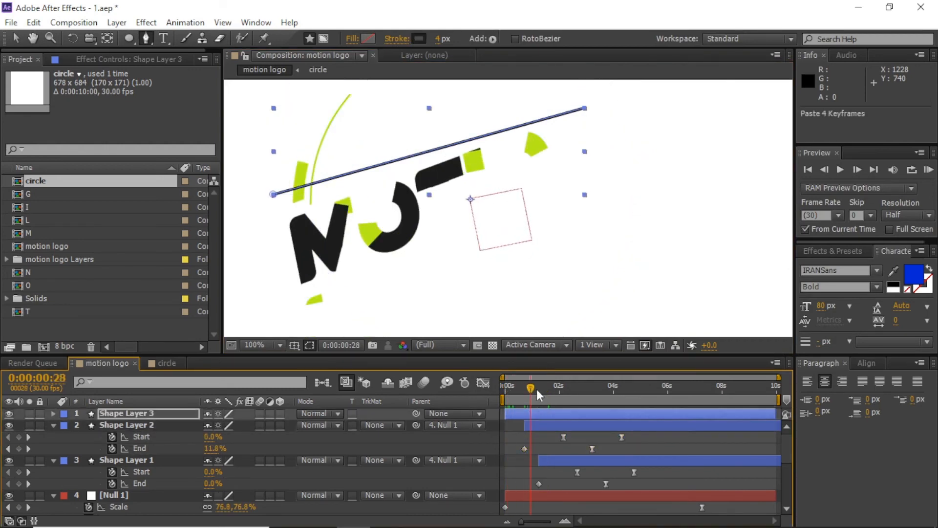
key("u")
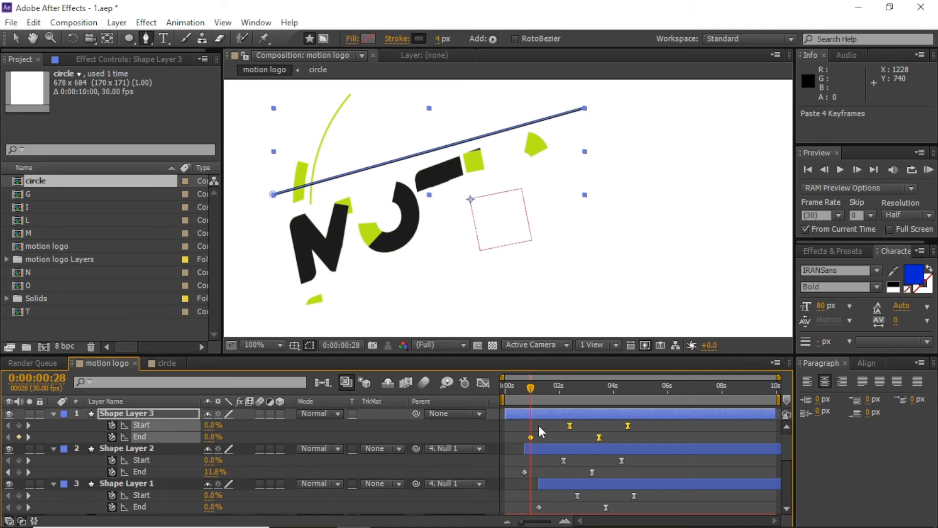
Step: Move Shape Layer 3's Trim Paths from Group 1 into Shape 1 and remove Group 1
left_click(53, 414)
left_click(54, 413)
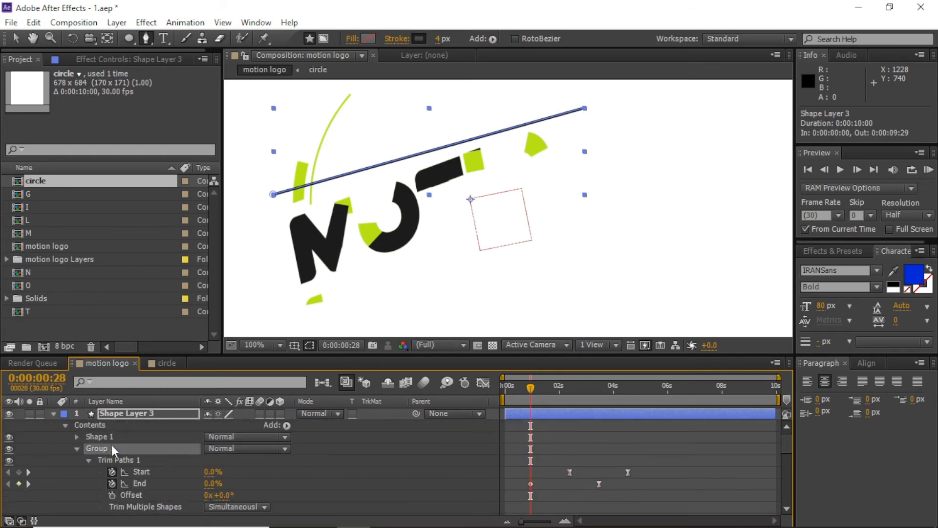
left_click(77, 436)
left_click(532, 443)
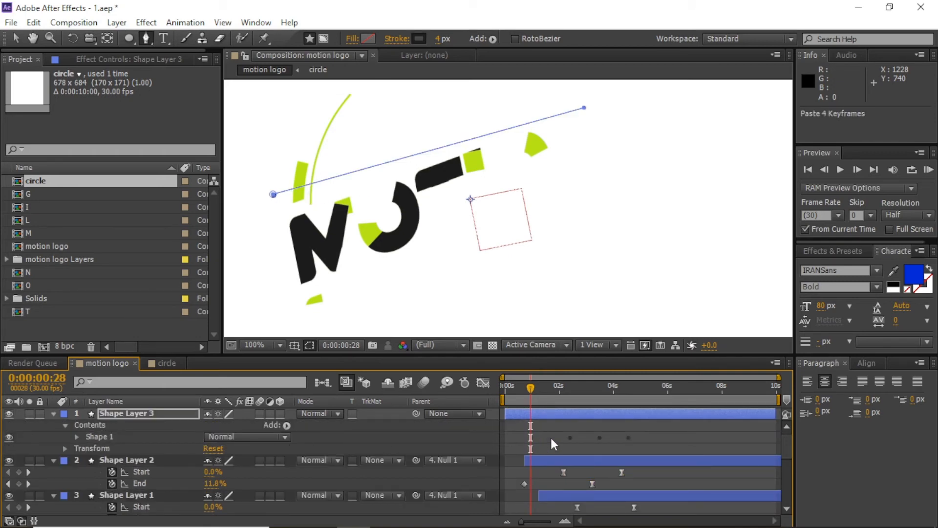
Step: Remove Trim Paths from Shape Layer 3's Shape 1 and parent the layer to Null 1 at 0:00:01:15
left_click_drag(557, 386, 640, 400)
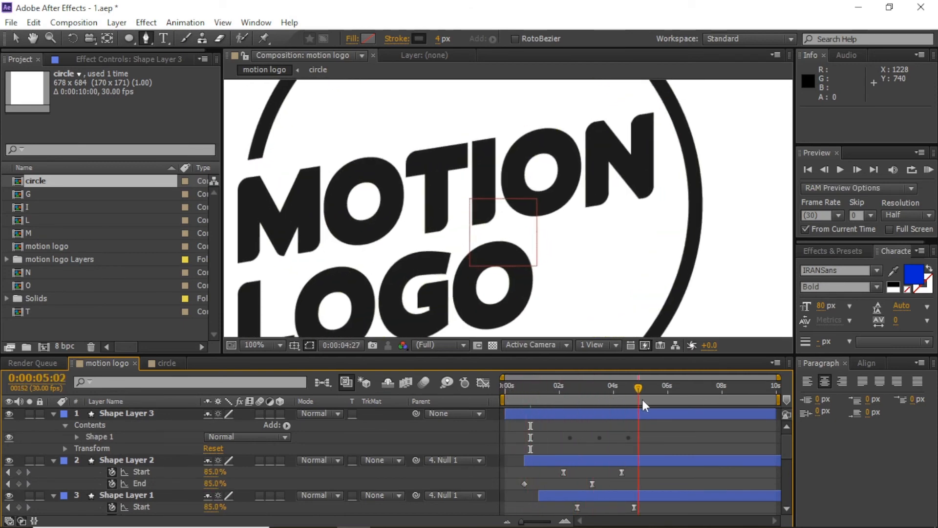
left_click(623, 413)
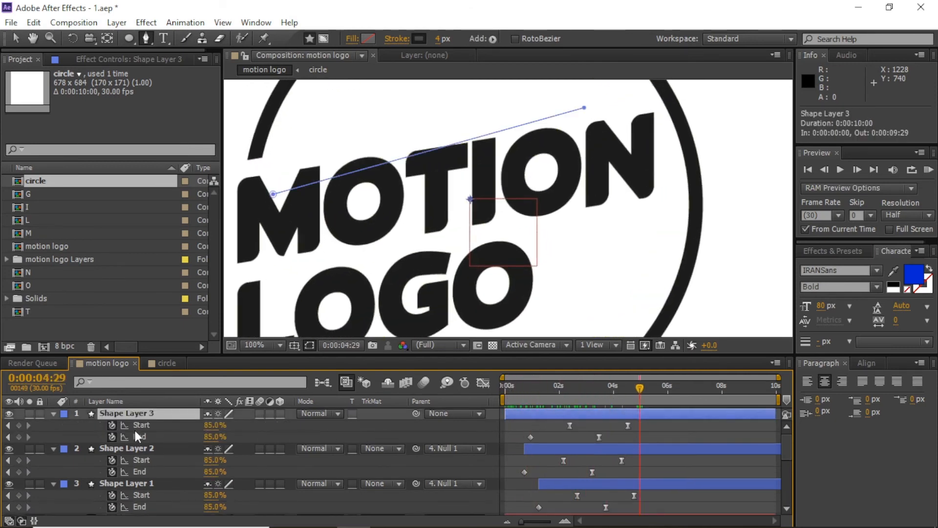
left_click(53, 413)
left_click(52, 413)
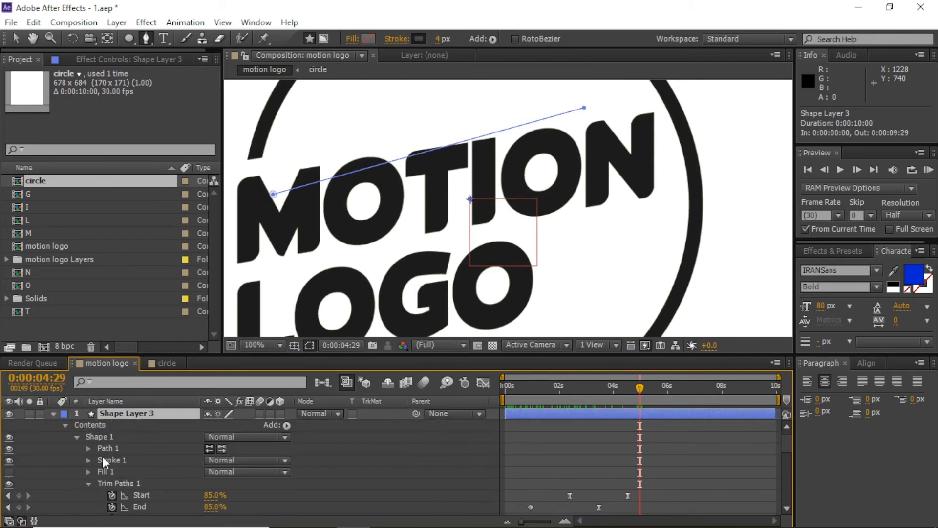
left_click_drag(581, 389, 546, 391)
left_click(577, 434)
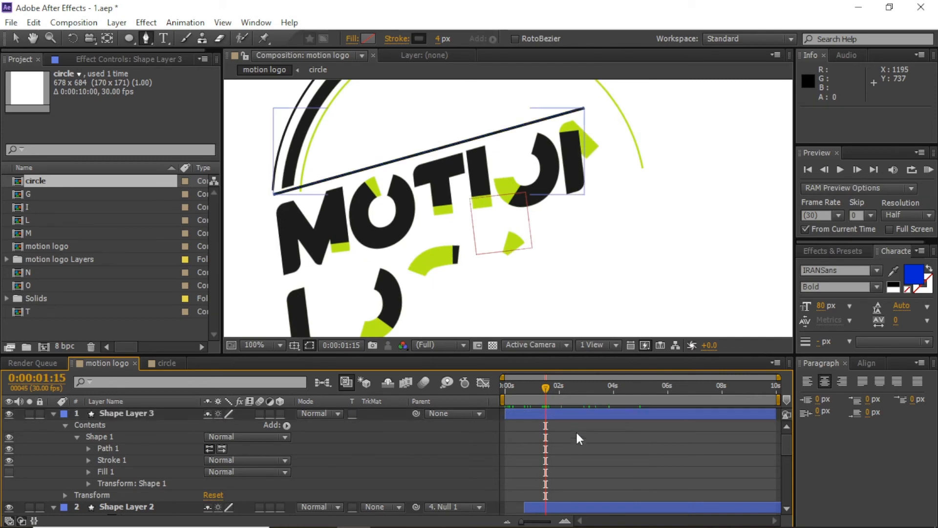
left_click(451, 414)
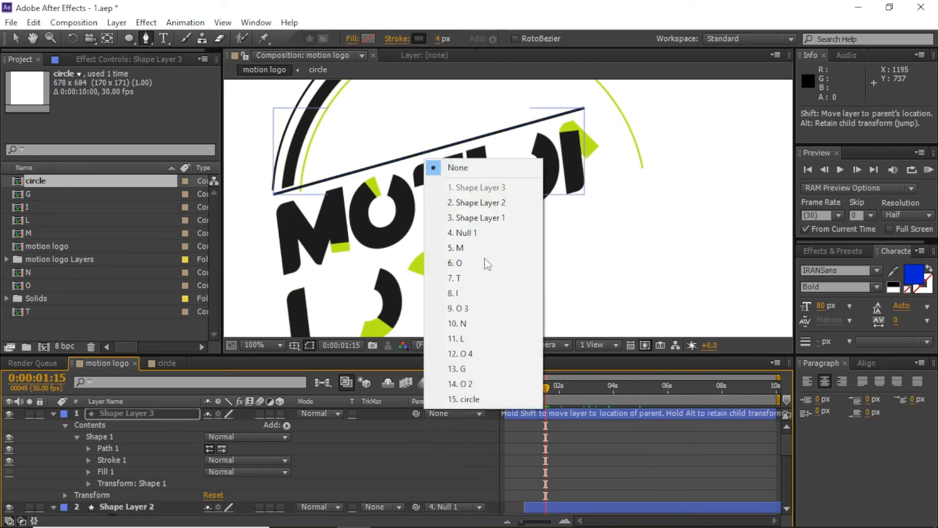
left_click(454, 233)
Step: Paste Trim Paths back into Shape Layer 3's Shape 1 and shift the layer to start at 0:00:00:11
left_click(526, 412)
mouse_move(541, 391)
left_mouse_down()
mouse_move(517, 391)
mouse_move(650, 391)
mouse_move(526, 391)
left_mouse_up()
key("ctrl+v")
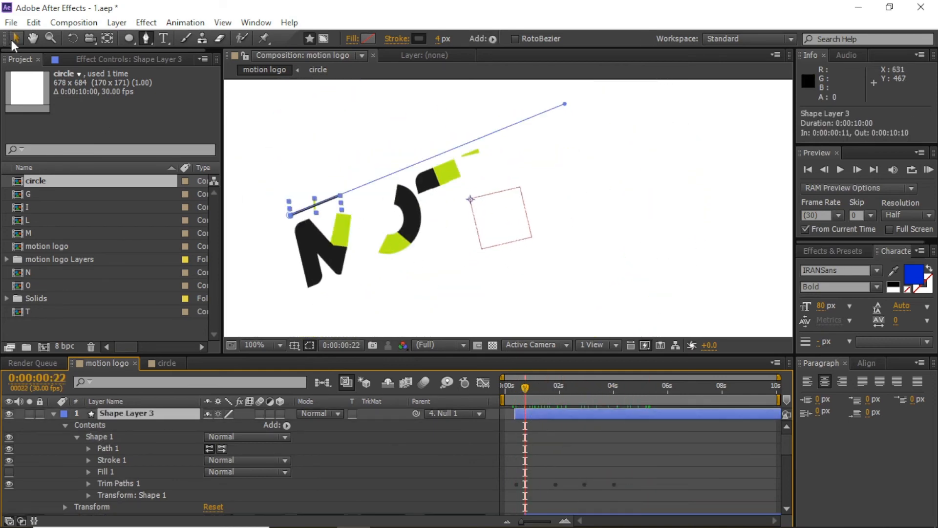
Step: Reposition the line above MOTION to 27.1, -4.5 and review it with the whole logo in view
left_click_drag(470, 200, 481, 198)
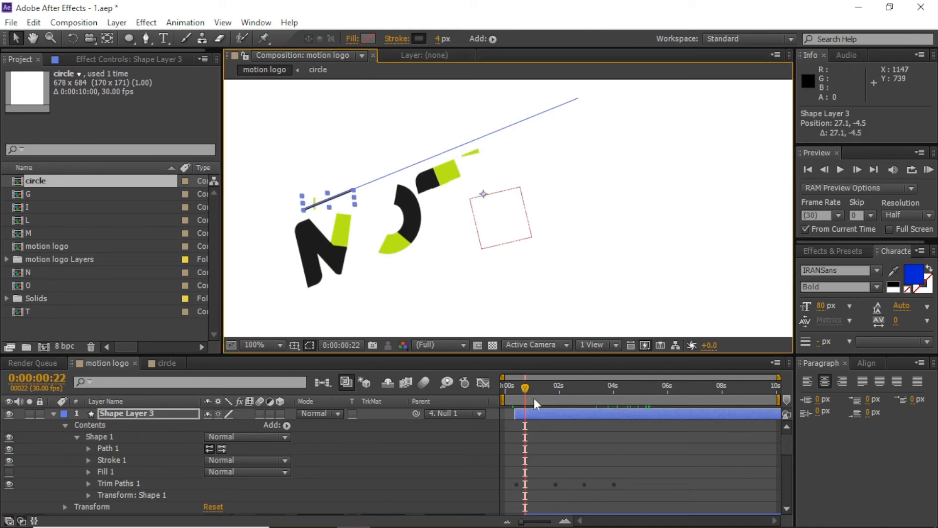
left_click_drag(534, 398, 576, 391)
key("comma")
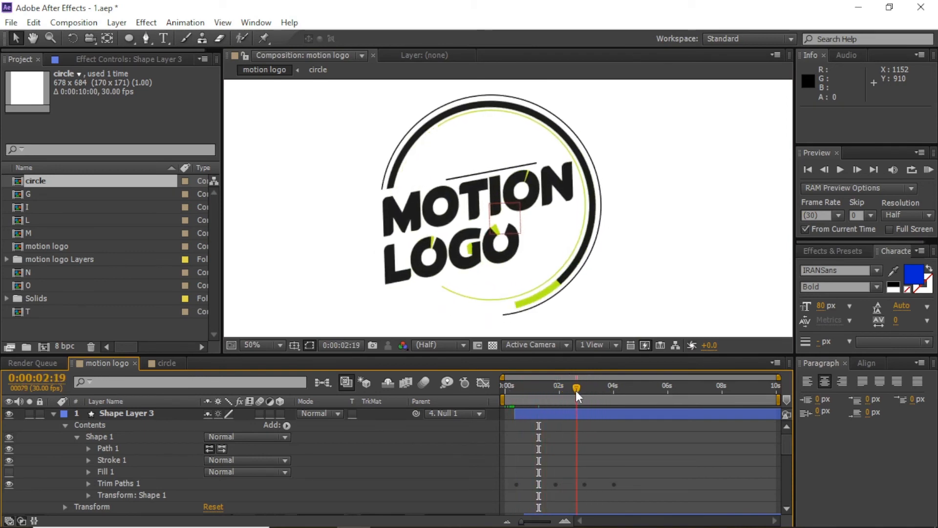
Step: Duplicate Shape Layer 3 and place the copied line below the word LOGO at about 17.1, 316.7
key("ctrl+d")
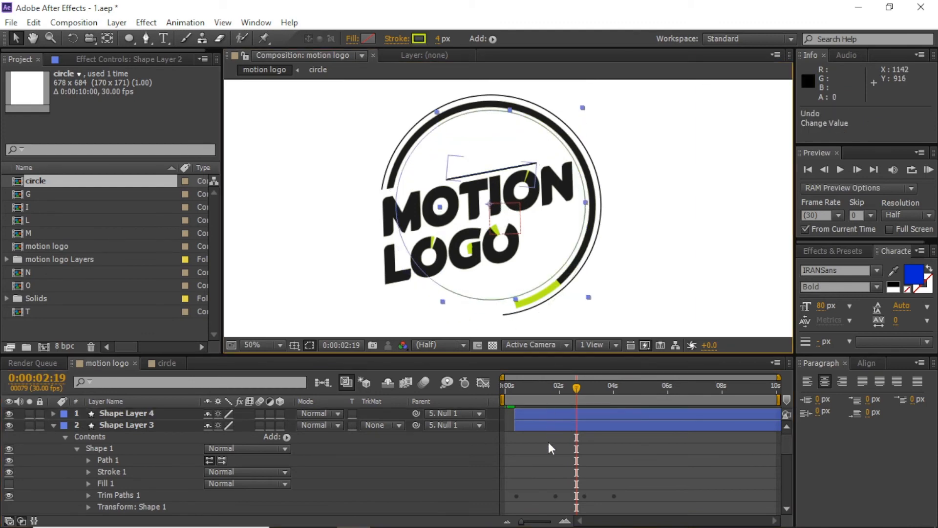
left_click(546, 414)
left_click_drag(496, 215, 498, 250)
left_click_drag(500, 297, 501, 309)
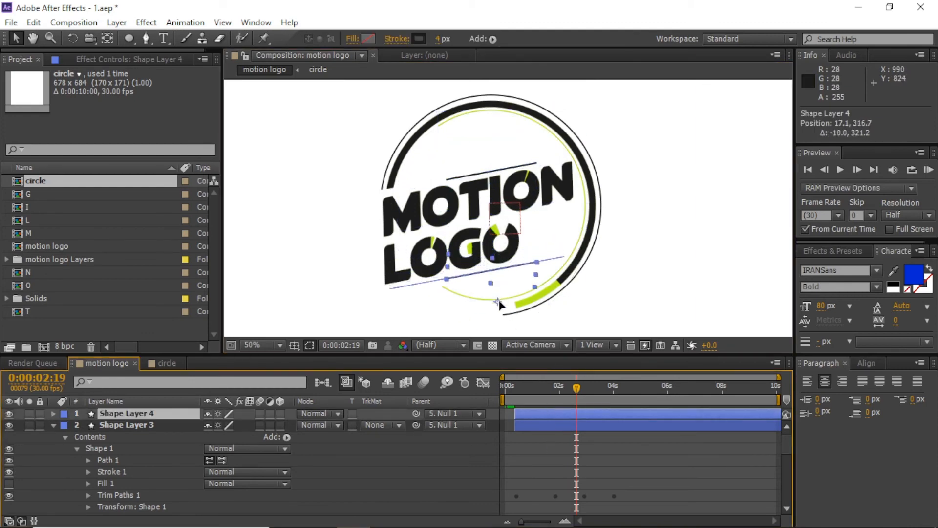
Step: Shorten the line below LOGO by moving its far vertex to 526, 362, level with the end of the word
key("g")
key("v")
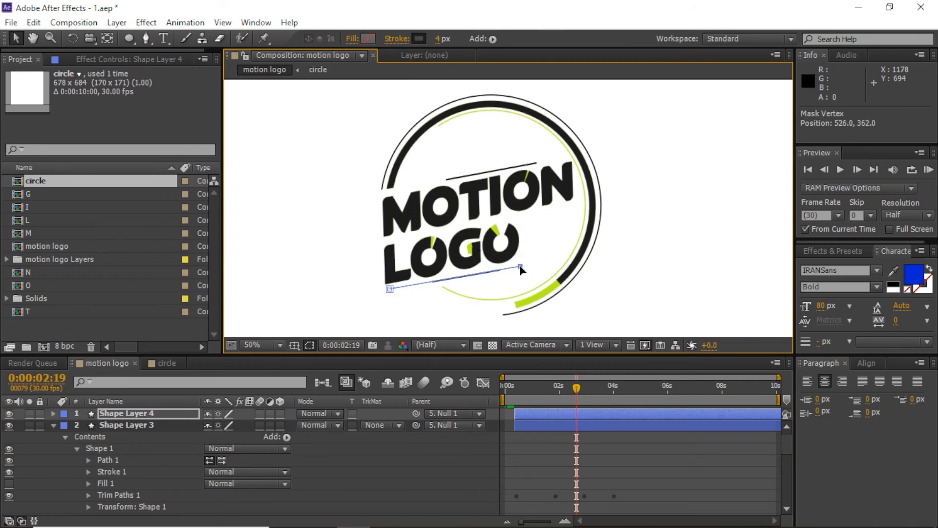
Step: Collapse the revealed keyframes on all layers and send Shape Layers 1 to 4 to the bottom of the layer stack
left_click_drag(504, 386, 610, 377)
left_click(600, 414)
key("ctrl+a")
key("u")
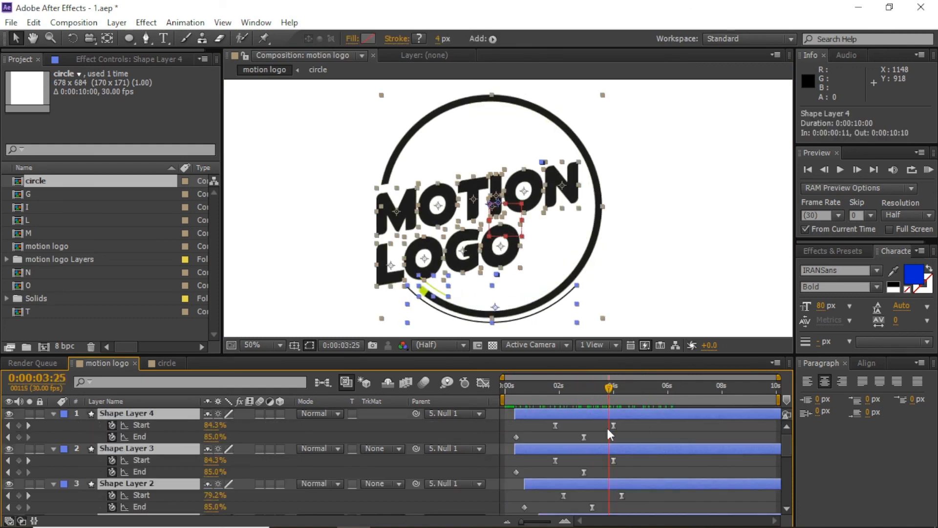
key("u")
left_click(527, 446)
left_click(548, 447)
left_click(560, 415, "shift")
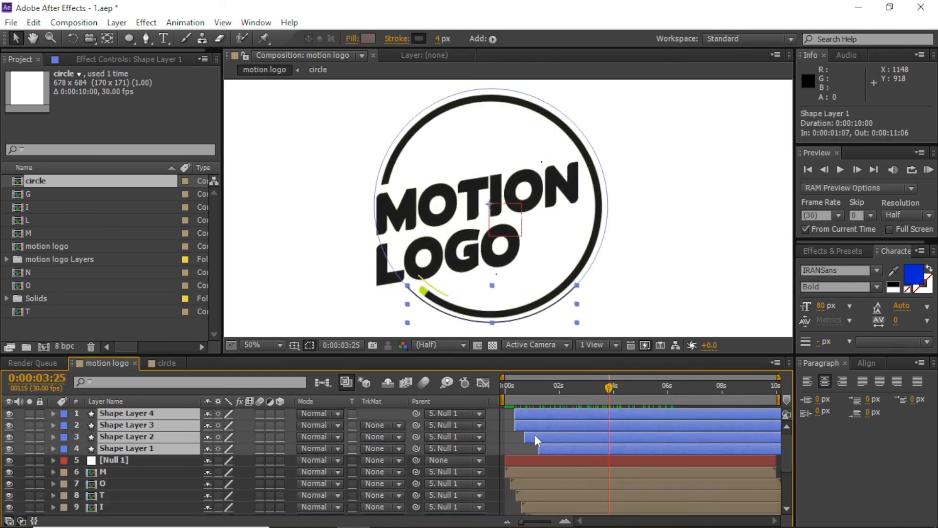
key("ctrl+shift+bracketleft")
key("ctrl+shift+a")
Step: Shift Shape Layer 4 to start at 0:00:00:20 and recolour its stroke to the logo's lime green
left_click_drag(527, 472, 535, 472)
key("ctrl+shift+a")
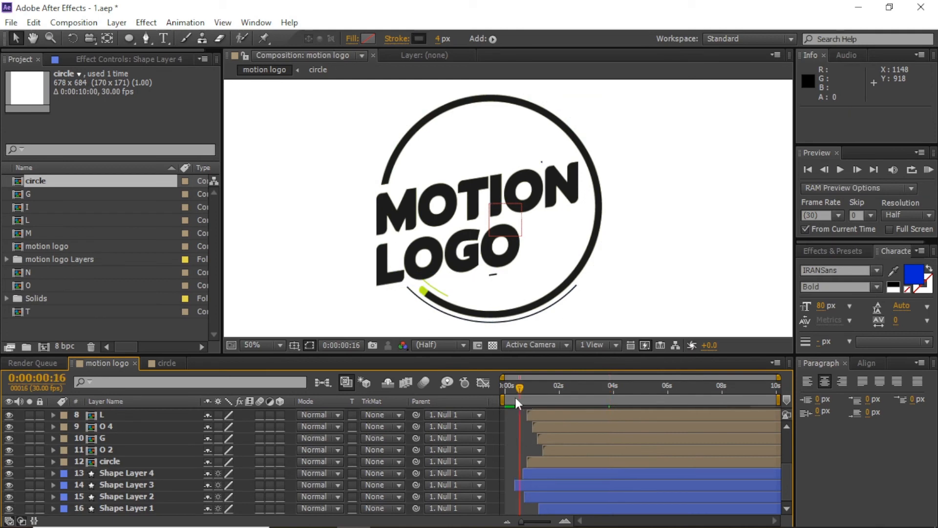
left_click_drag(515, 397, 559, 397)
left_click(559, 473)
left_click(419, 39)
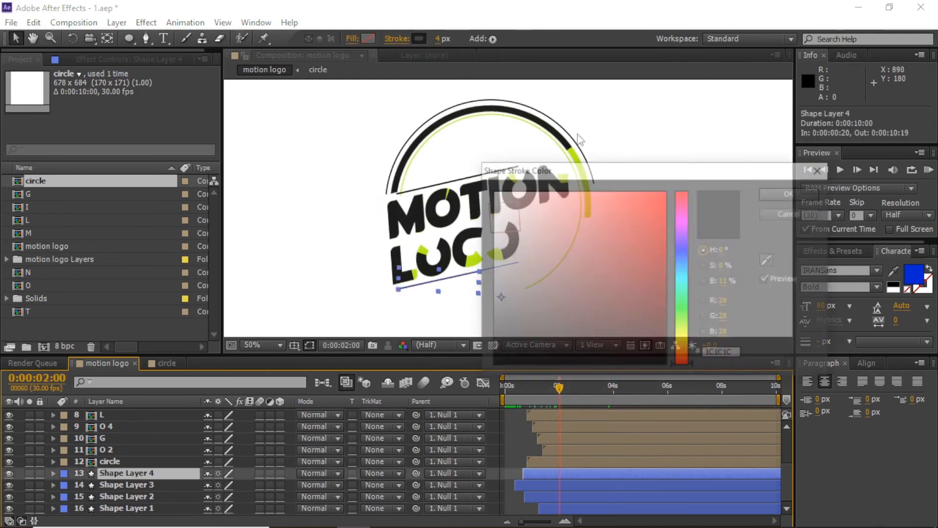
left_click(793, 193)
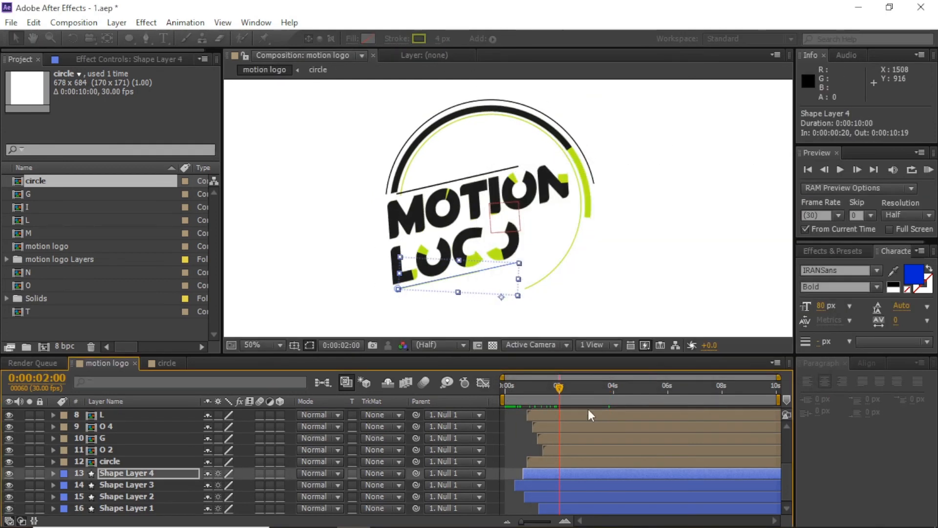
key("ctrl+shift+a")
Step: Shorten the line above MOTION by moving its first vertex inward, and review the animation with the whole frame in view
mouse_move(559, 387)
left_mouse_down()
mouse_move(488, 389)
mouse_move(600, 387)
mouse_move(532, 392)
left_mouse_up()
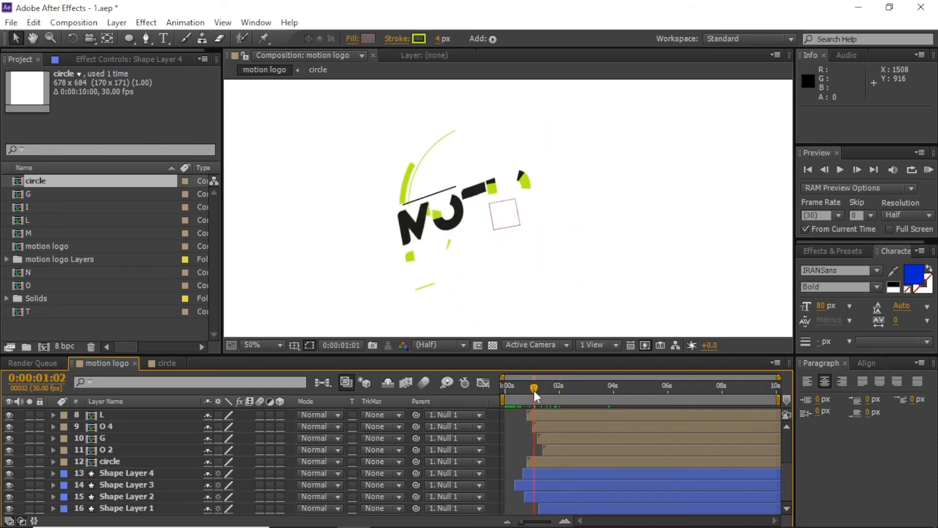
left_click(542, 485)
key("g")
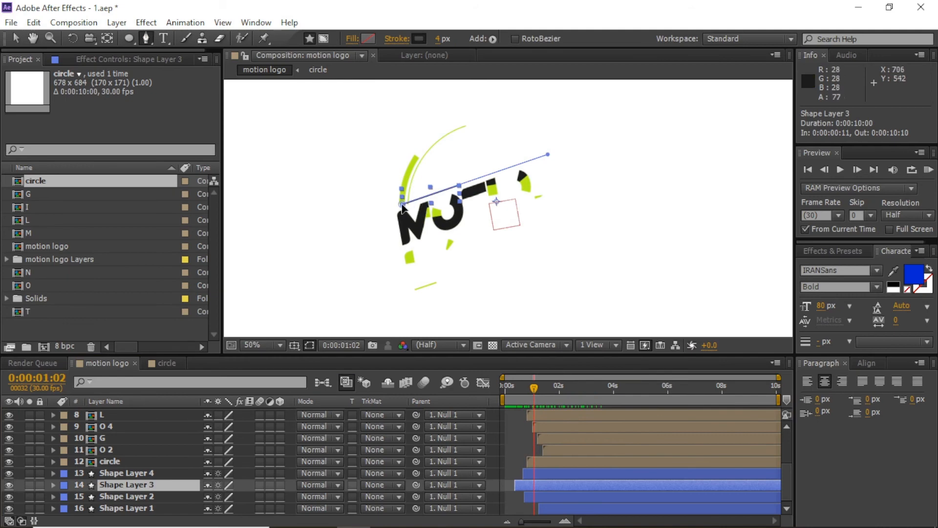
key("ctrl+shift+a")
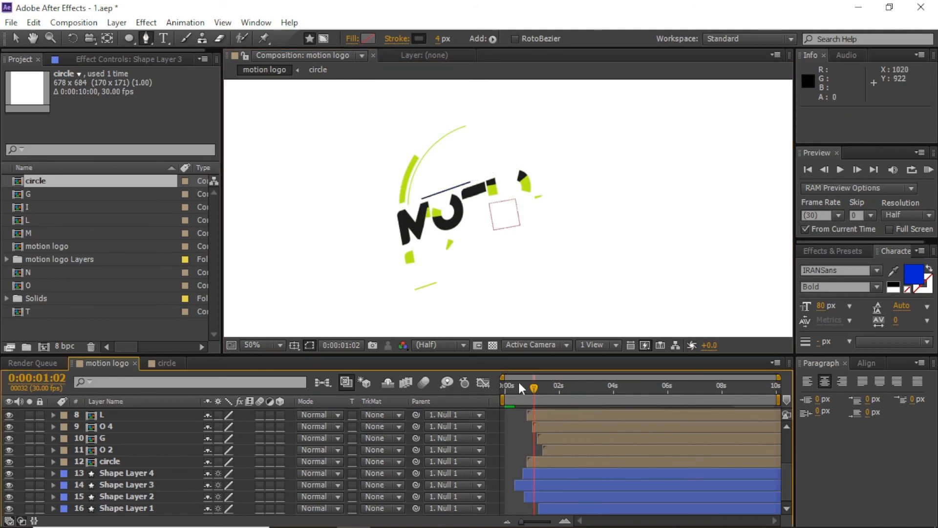
left_click_drag(517, 388, 656, 386)
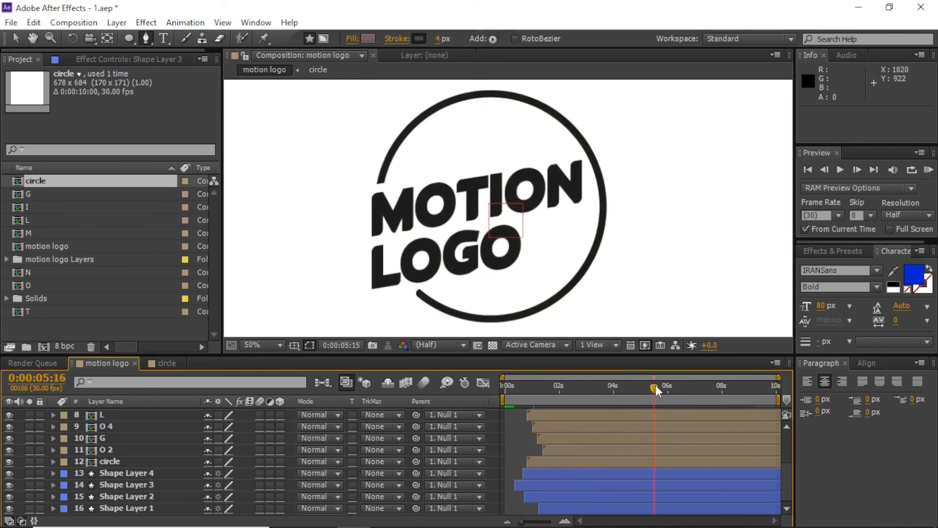
left_click(264, 346)
left_click(274, 207)
key("Home")
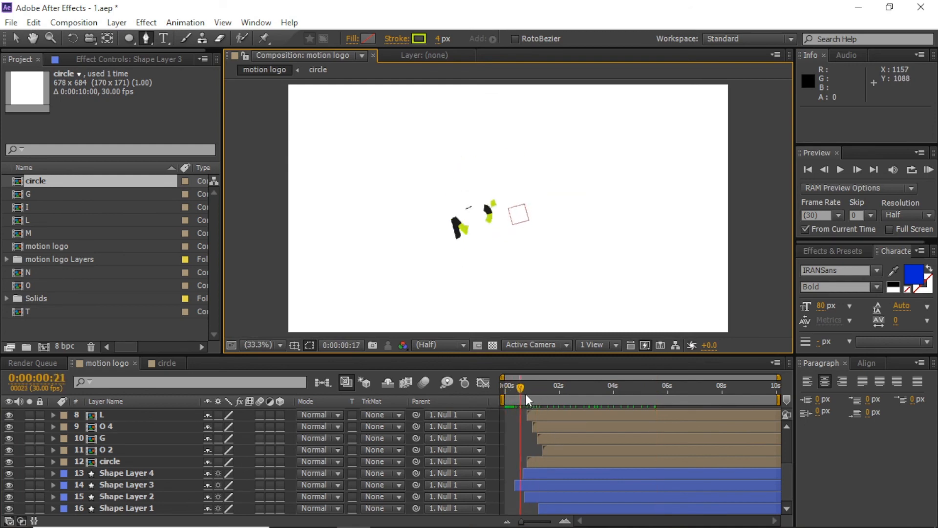
left_click_drag(526, 393, 648, 399)
key("v")
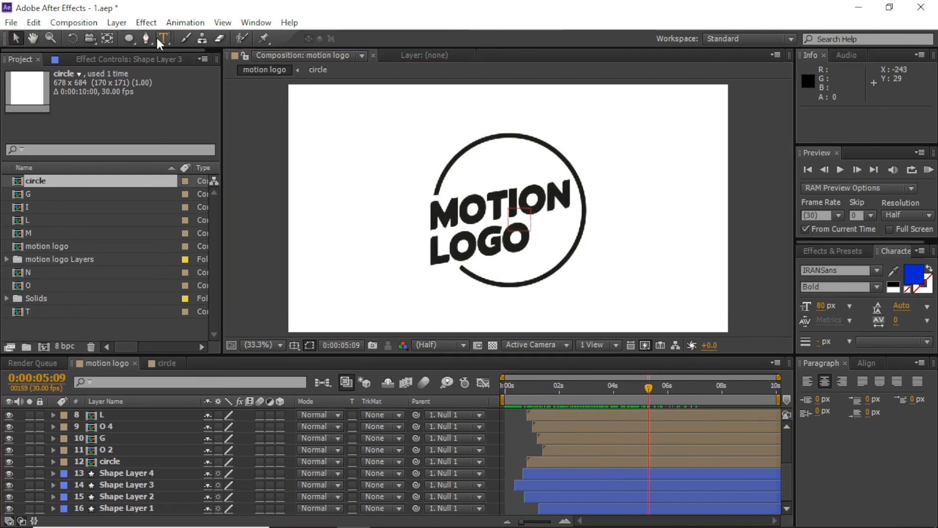
Step: Draw a diagonal line across the whole logo with the Pen tool, giving it a 54 px white (FFFFFF) stroke
left_click(576, 128)
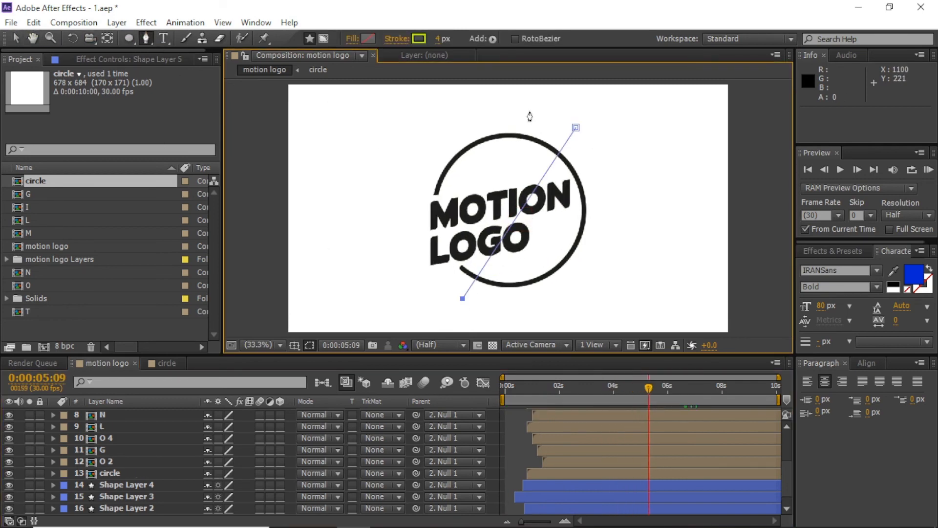
left_click_drag(438, 39, 448, 38)
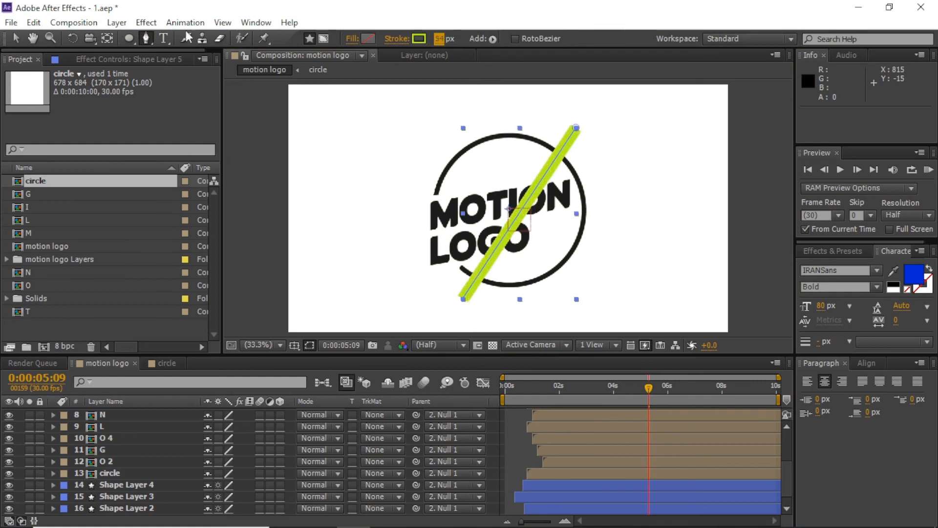
key("v")
scroll(562, 470, "up", 3)
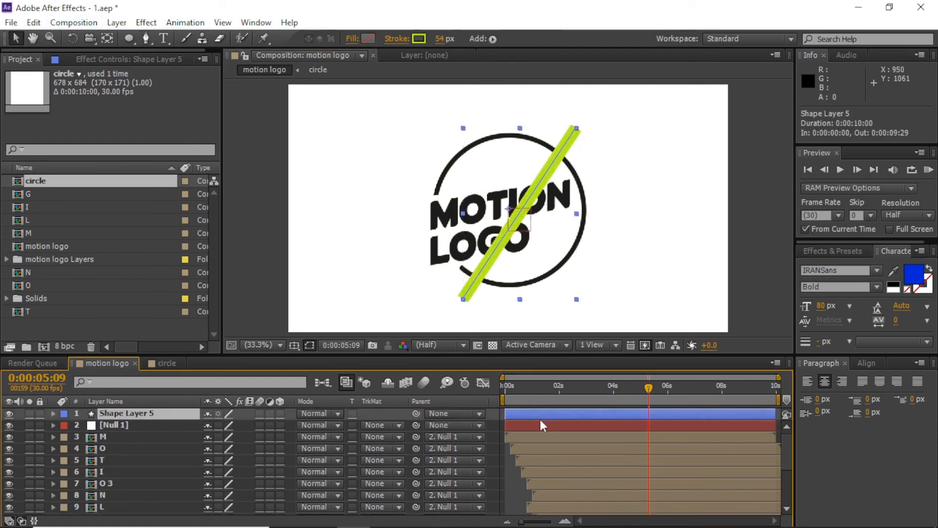
left_click(419, 39)
left_click(500, 189)
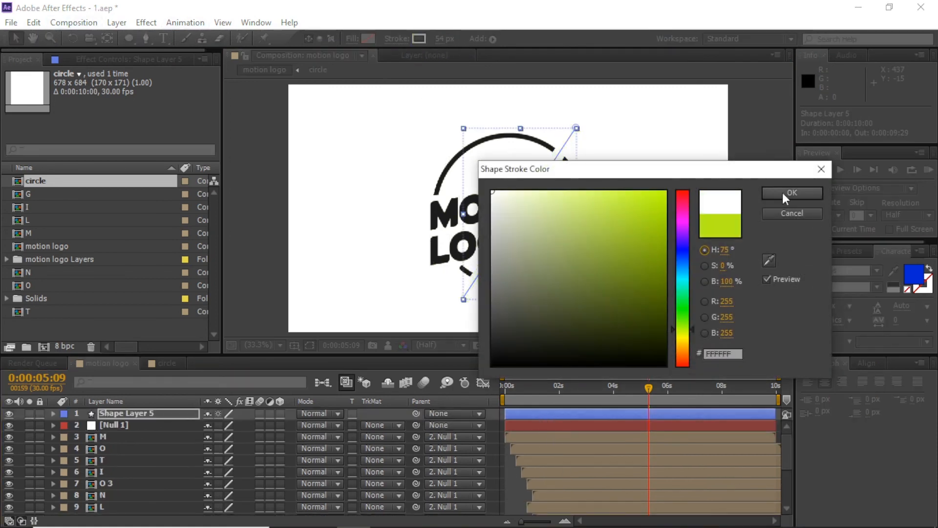
left_click(796, 187)
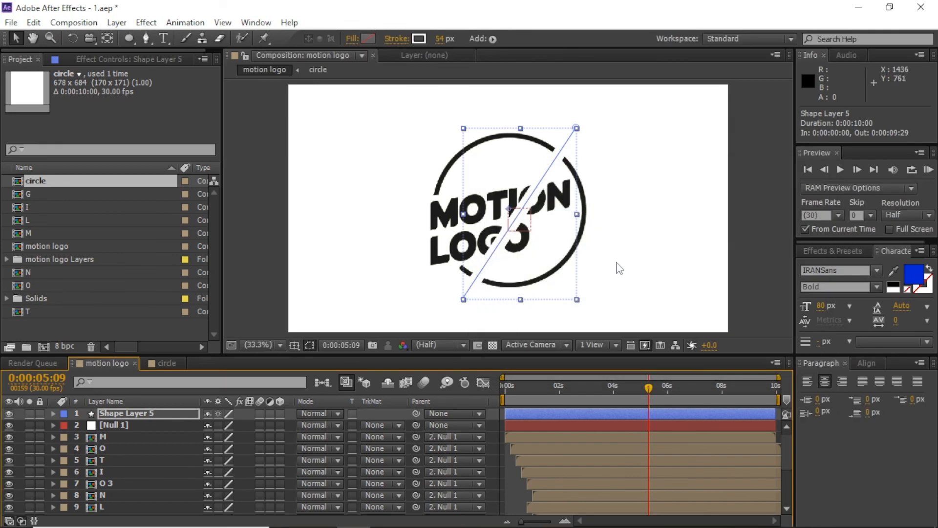
Step: Try Overlay and other blending modes on the diagonal white line
left_click(326, 415)
left_click(384, 323)
scroll(638, 183, "up", 2)
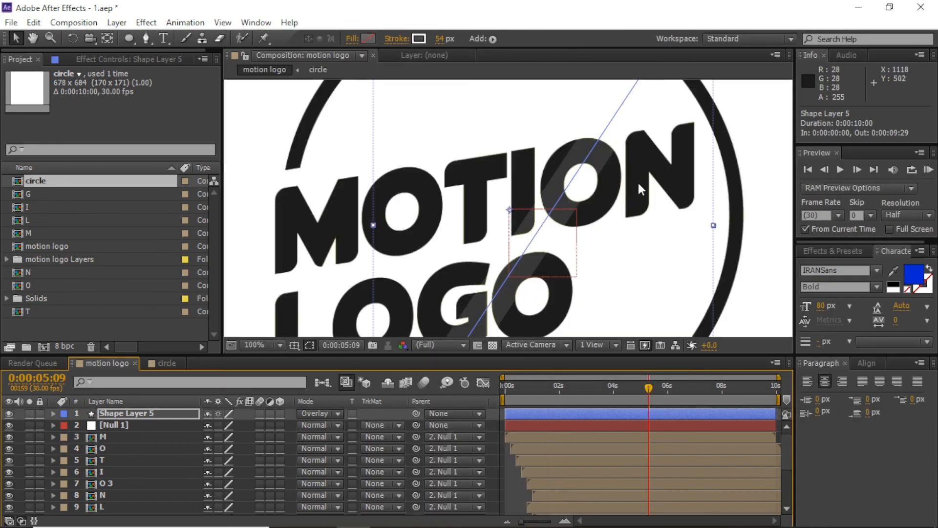
scroll(636, 218, "down", 1)
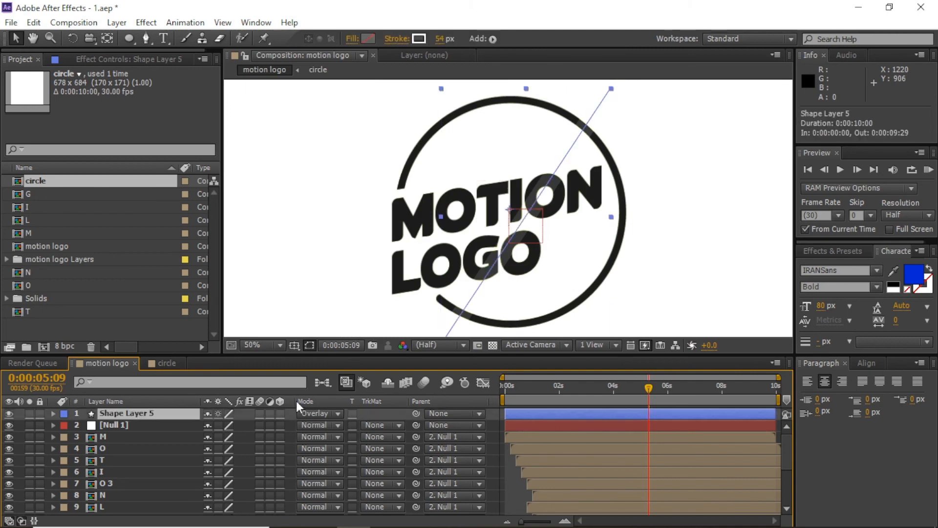
left_click(321, 414)
left_click(362, 333)
key("ctrl+z")
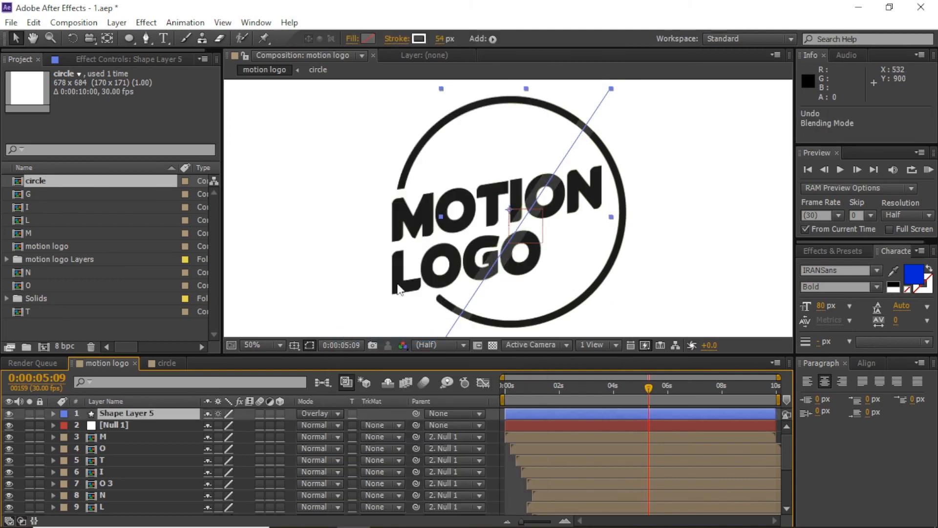
left_click(321, 414)
left_click(362, 337)
key("ctrl+z")
left_click_drag(538, 400, 629, 393)
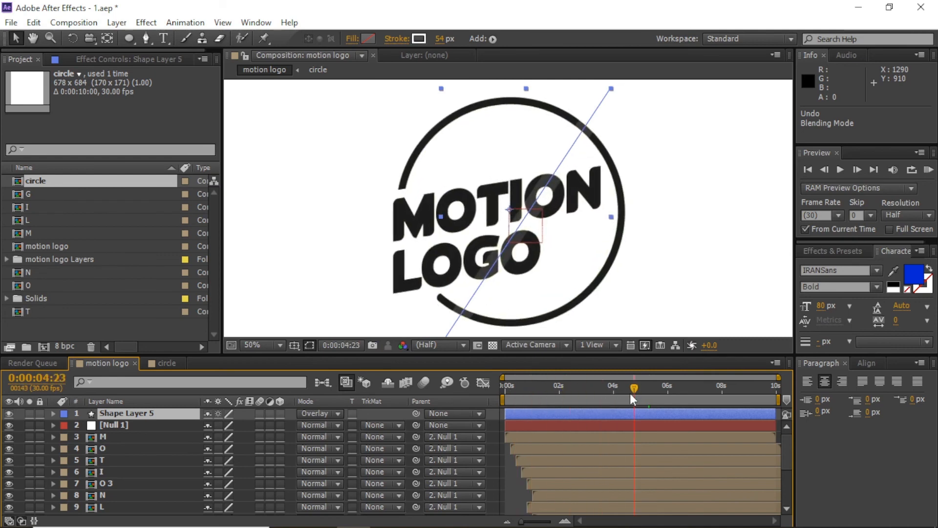
left_click(649, 386)
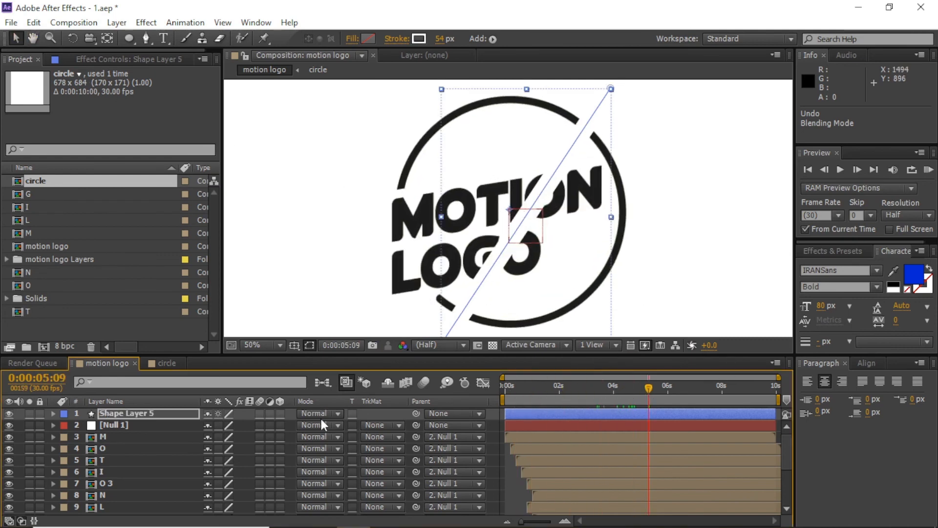
left_click(320, 413)
left_click(358, 252)
Step: Set the opacity of the diagonal line's Shape Layer 5 to 80%
type("t")
type("80")
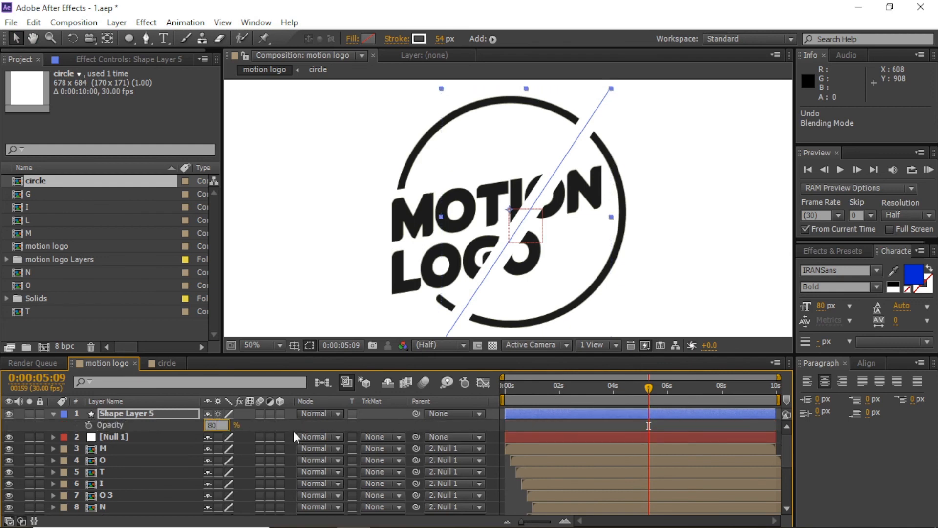
key("Return")
key("comma")
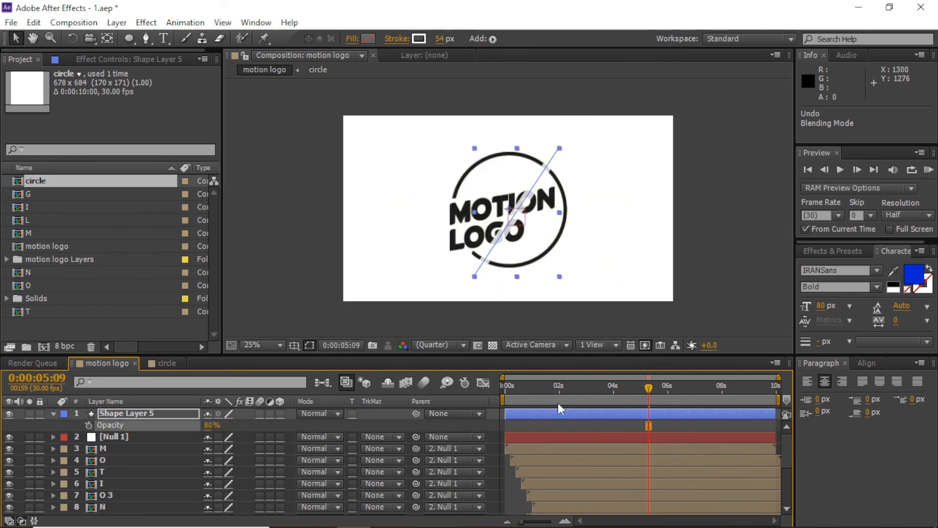
Step: Add Position and Opacity keyframes to Shape Layer 5 and place them at 0:00:04:00
left_click_drag(567, 395, 583, 393)
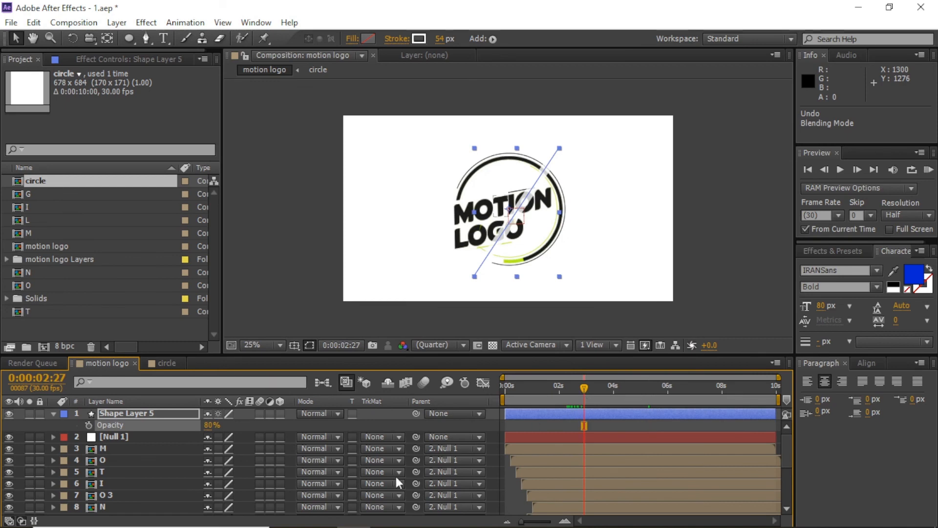
key("p")
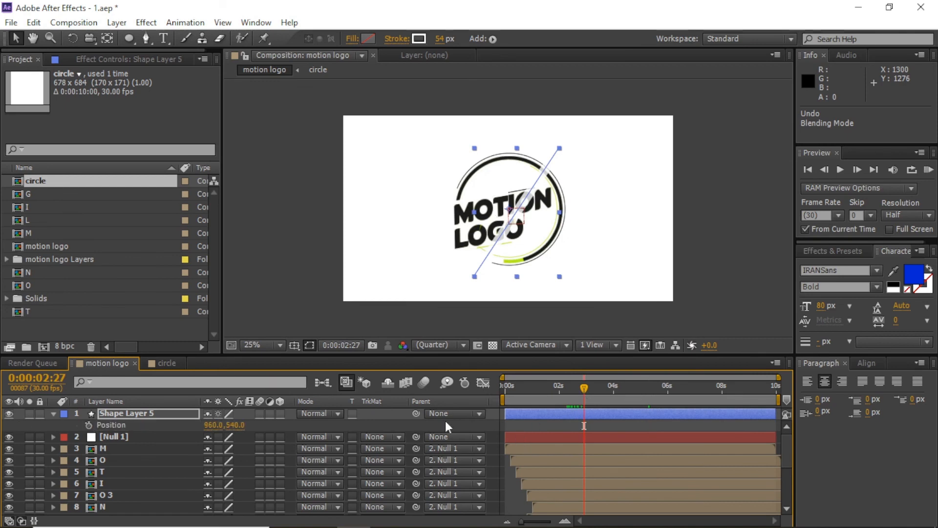
key("shift+t")
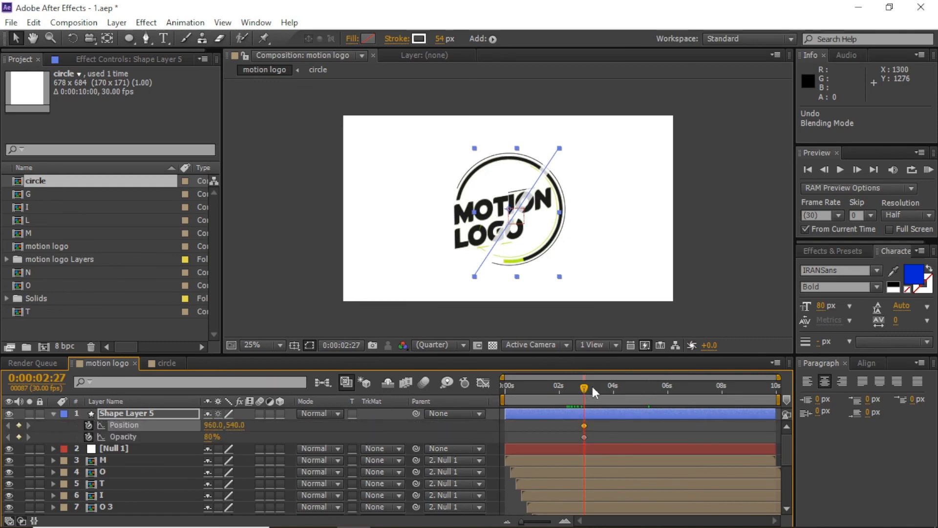
left_click_drag(613, 425, 616, 425)
scroll(559, 228, "up", 1)
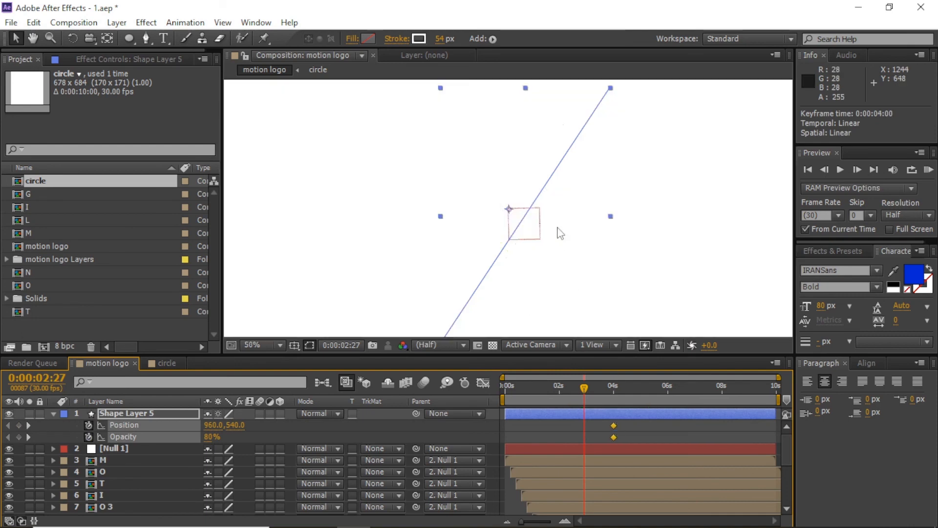
Step: Animate Shape Layer 5's Position from 860, 484 at 0:00:02:16 to 1046, 616 at 0:00:04:00
left_click(582, 395)
left_click_drag(583, 391, 614, 396)
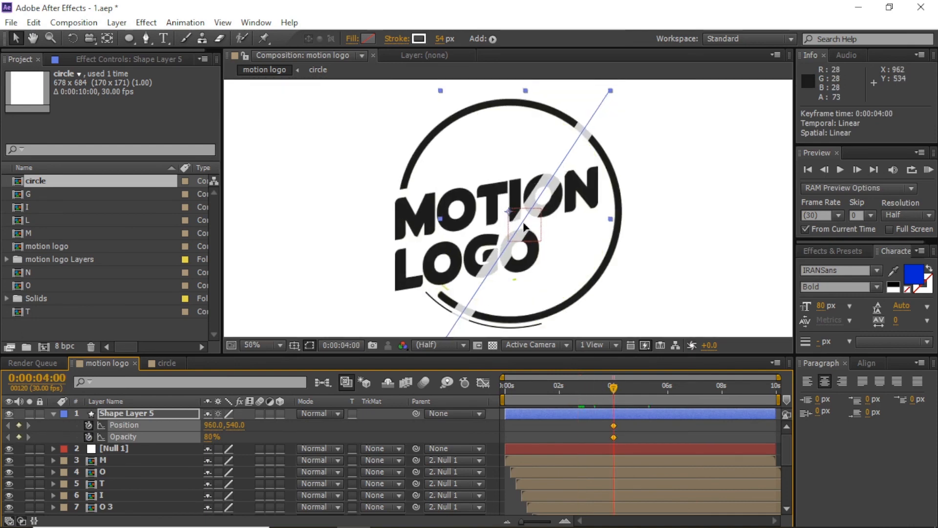
left_click_drag(531, 211, 560, 236)
left_click(581, 386)
left_click_drag(581, 385, 574, 396)
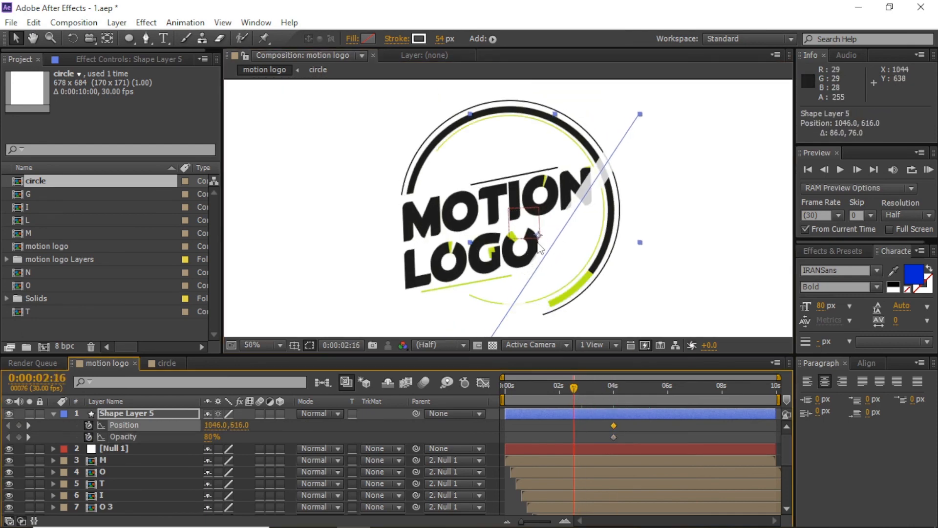
left_click_drag(517, 222, 472, 187)
left_click(587, 431)
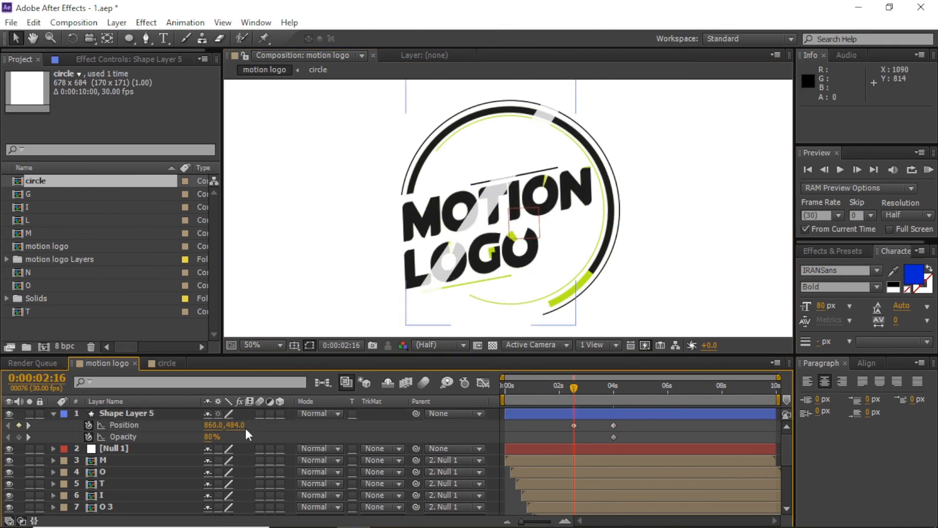
Step: Keyframe Shape Layer 5's Opacity at 0% at 0:00:02:16, 80% at 0:00:03:06 and 0% at 0:00:04:00
left_click(18, 437)
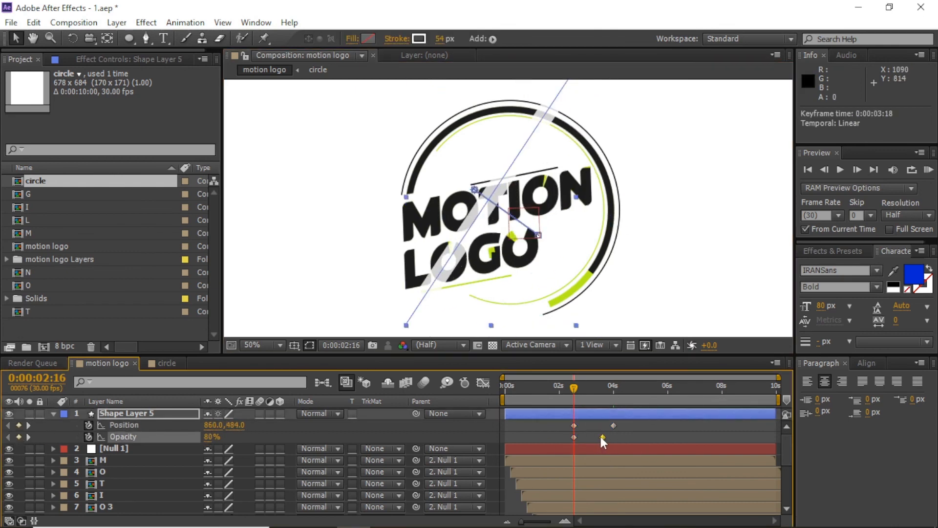
left_click(574, 437)
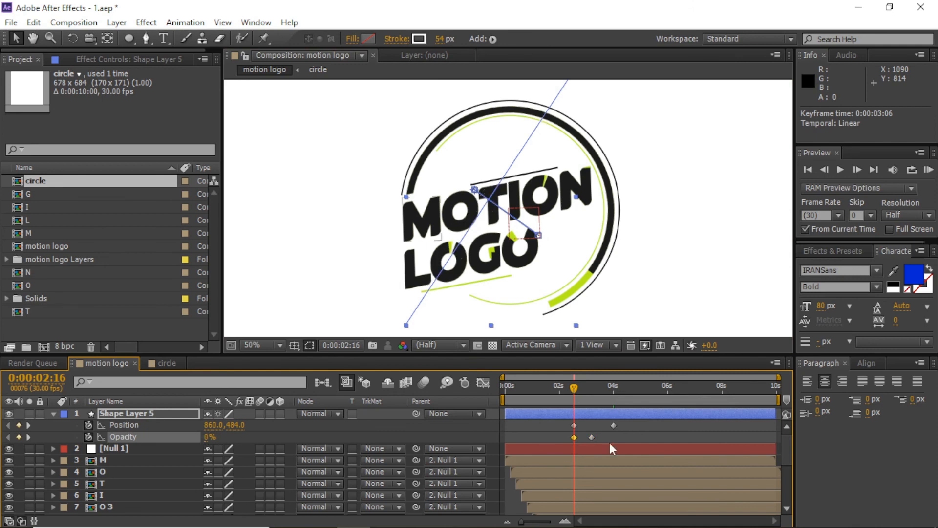
key("ctrl+c")
left_click(615, 388)
Step: Easy Ease the start and end keyframes of Shape Layer 5's Position and Opacity and shape their curves in the Graph Editor
left_click_drag(584, 396, 577, 436)
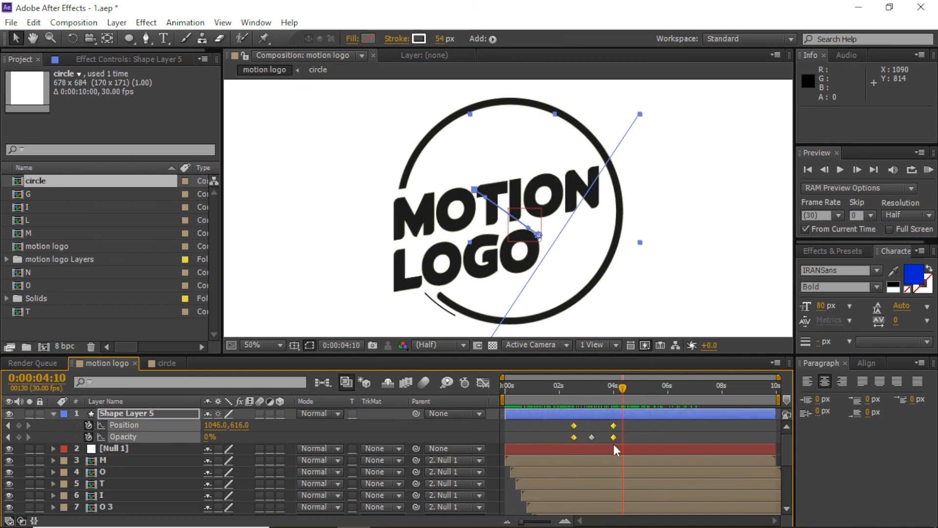
key("F9")
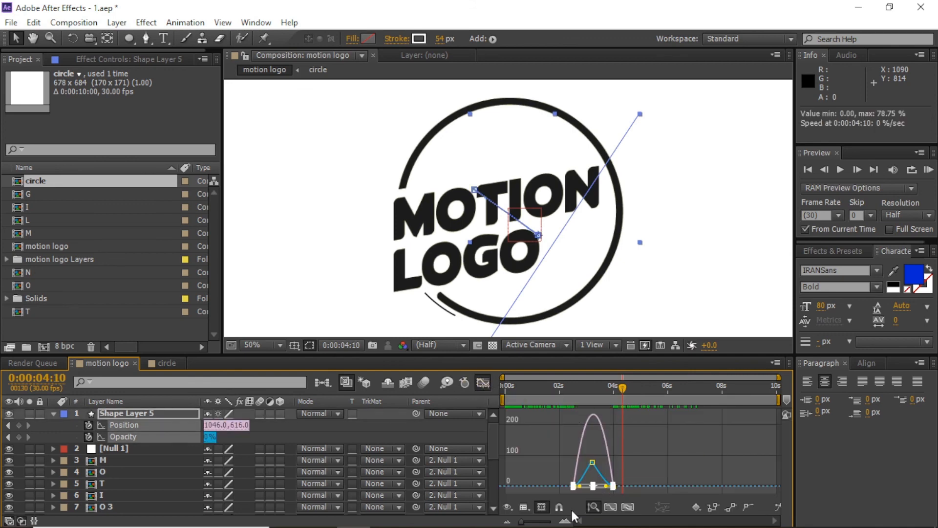
double_click(565, 521)
left_click_drag(587, 470, 641, 484)
left_click_drag(547, 494, 570, 484)
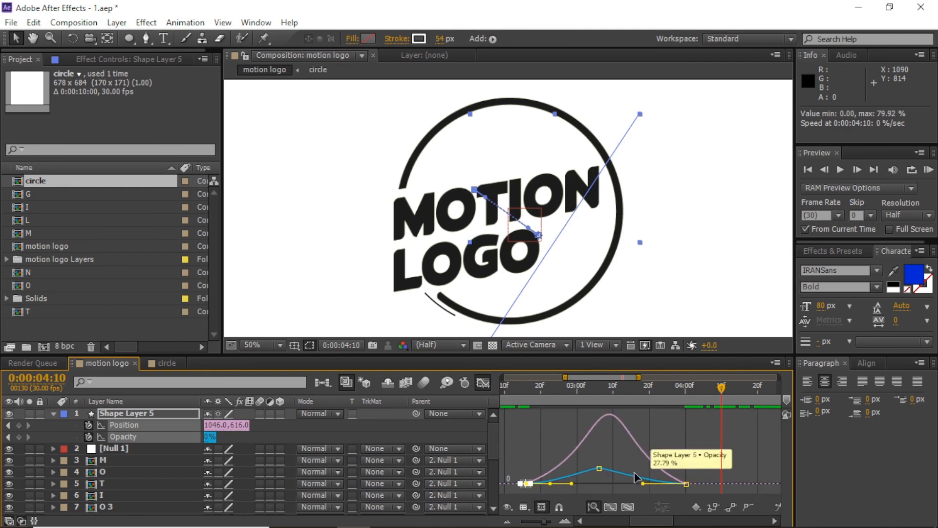
left_click(484, 383)
left_click(557, 427)
Step: Duplicate Shape Layer 5 at 0:00:04:00, reveal the copy's keyframes and select its Position keyframes
left_click_drag(516, 393, 685, 400)
key("ctrl+d")
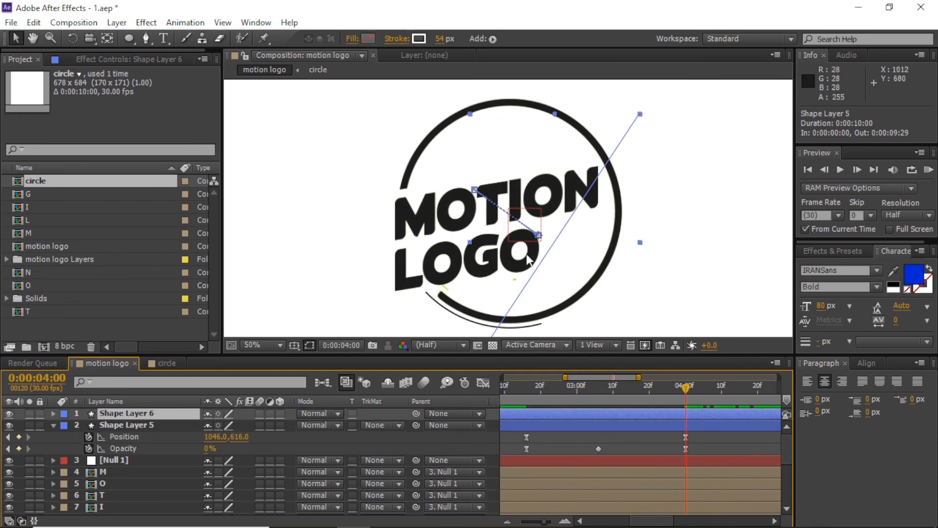
key("u")
left_click(685, 425)
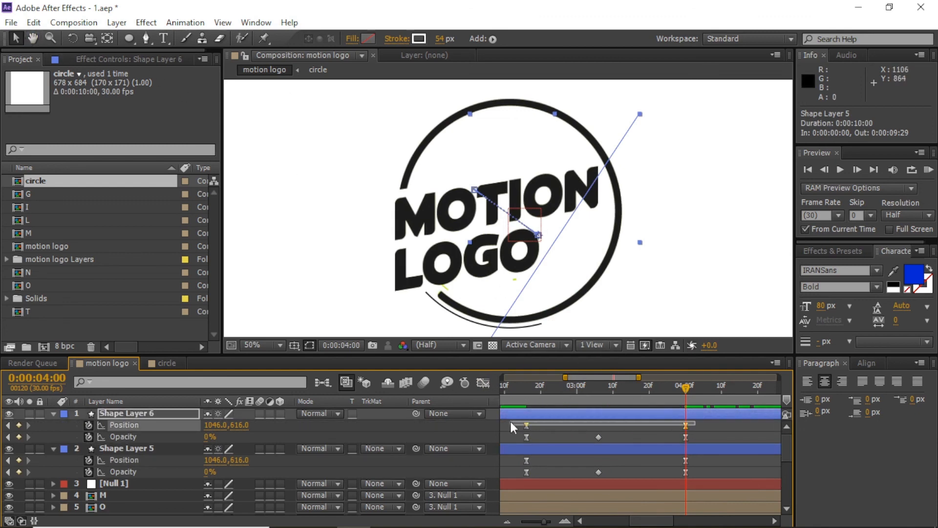
Step: Offset Shape Layer 6's motion path from Shape Layer 5's, placing its end point at 1044, 606
left_click_drag(539, 237, 550, 242)
left_click_drag(621, 395, 532, 400)
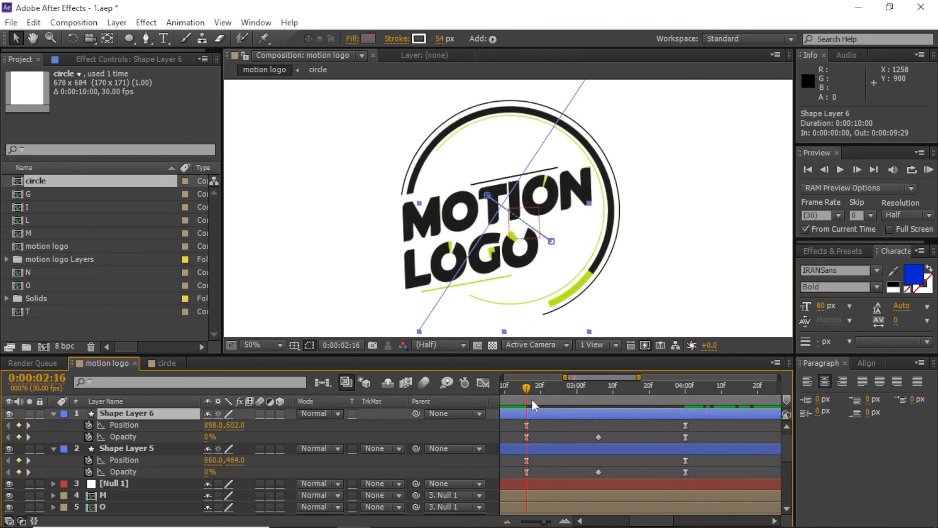
left_click_drag(485, 203, 472, 196)
left_click_drag(529, 392, 599, 397)
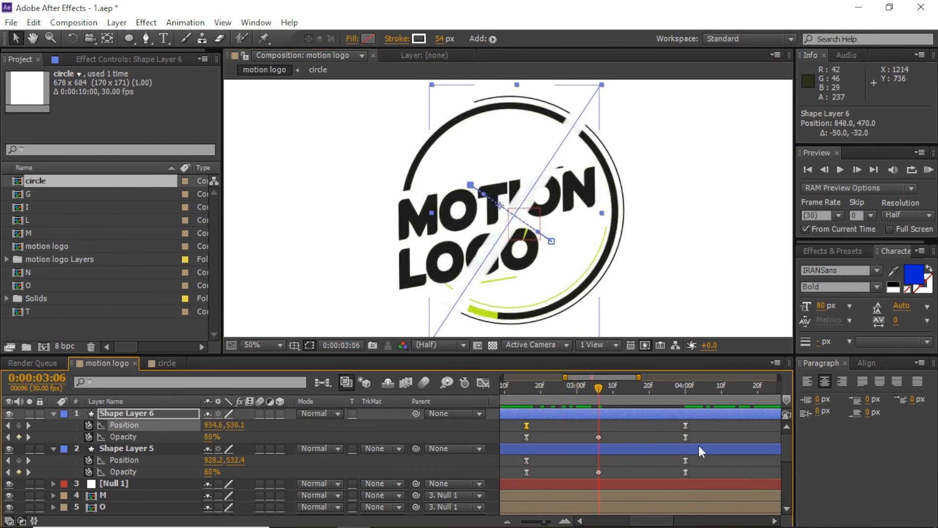
left_click_drag(552, 242, 542, 236)
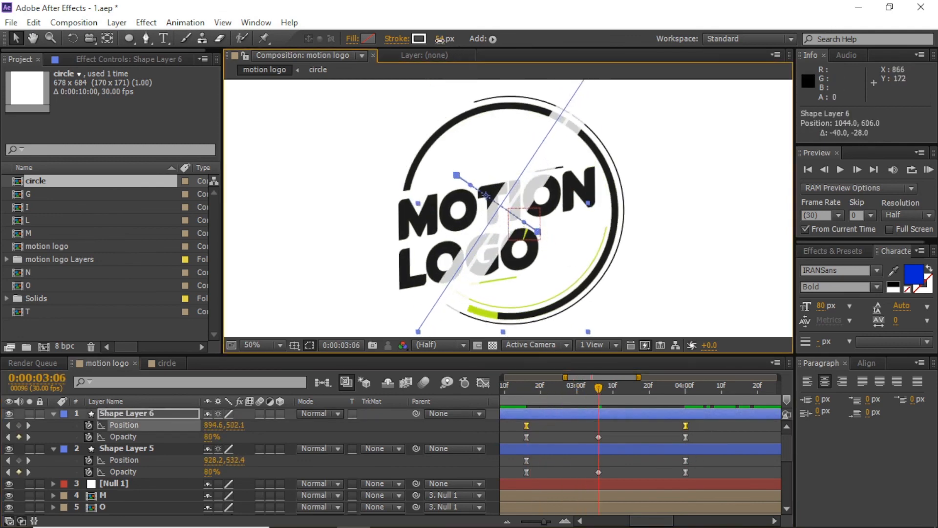
Step: Reduce Shape Layer 6's stroke width to 39 px and shorten its motion path at both ends, starting it at 832, 458
left_click_drag(440, 38, 430, 41)
left_click_drag(600, 382, 686, 403)
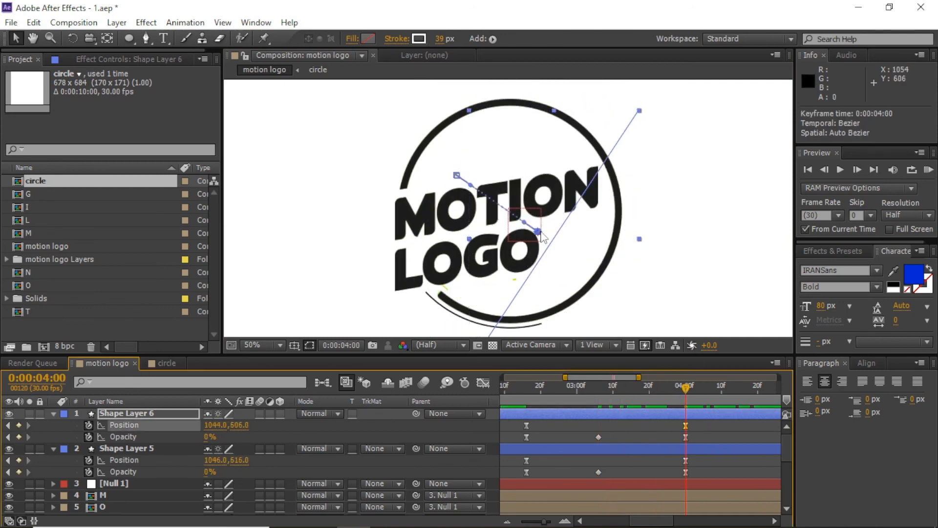
left_click_drag(538, 232, 515, 214)
left_click_drag(529, 386, 592, 386)
left_click(528, 424)
left_click_drag(461, 180, 462, 181)
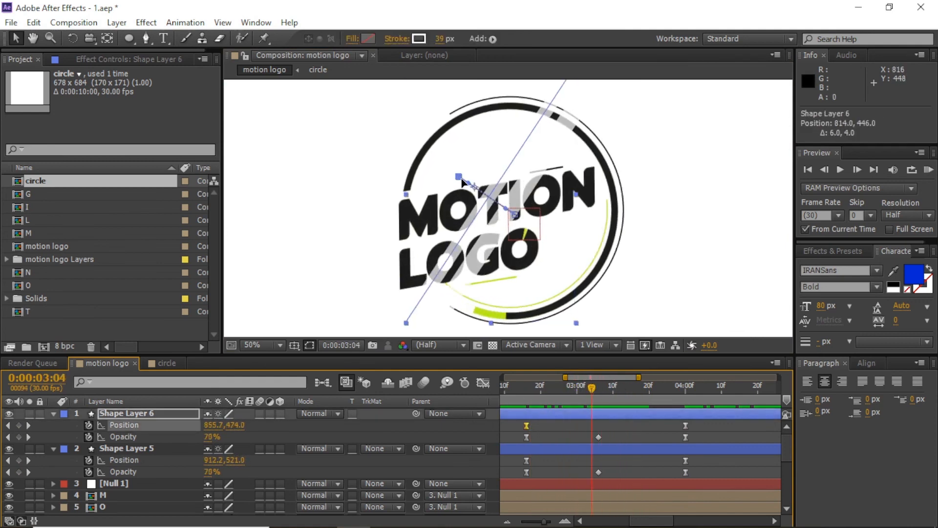
left_click(466, 183)
Step: Set Shape Layer 6's middle Opacity keyframe at 0:00:03:06 to 40% and apply Easy Ease to it
left_click(456, 427)
key("t")
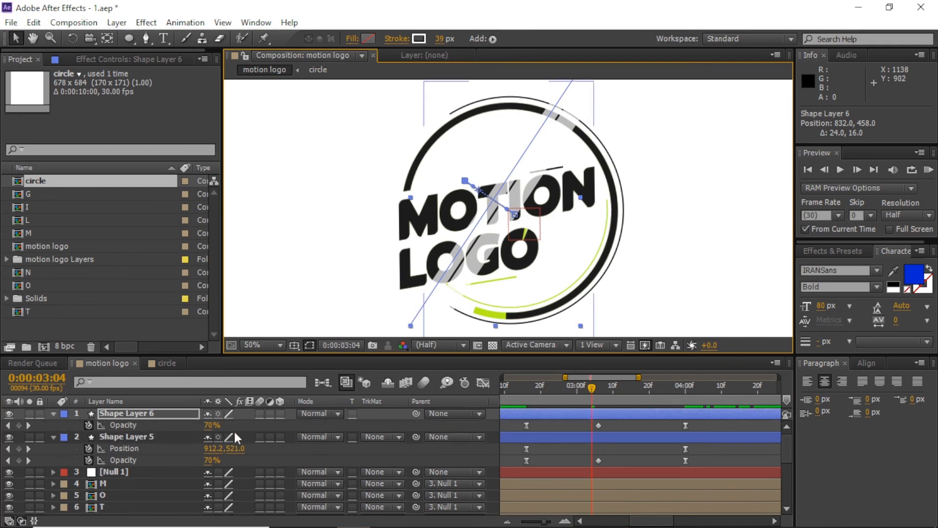
key("Escape")
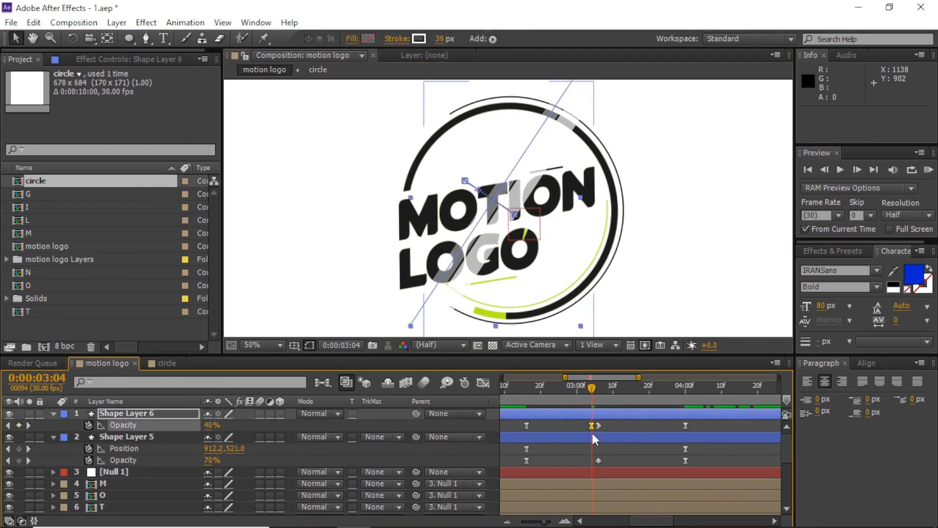
left_click(599, 425)
key("F9")
Step: Collapse the properties of all layers and run a RAM preview of the motion logo composition from the start
left_click_drag(602, 377, 696, 421)
key("comma")
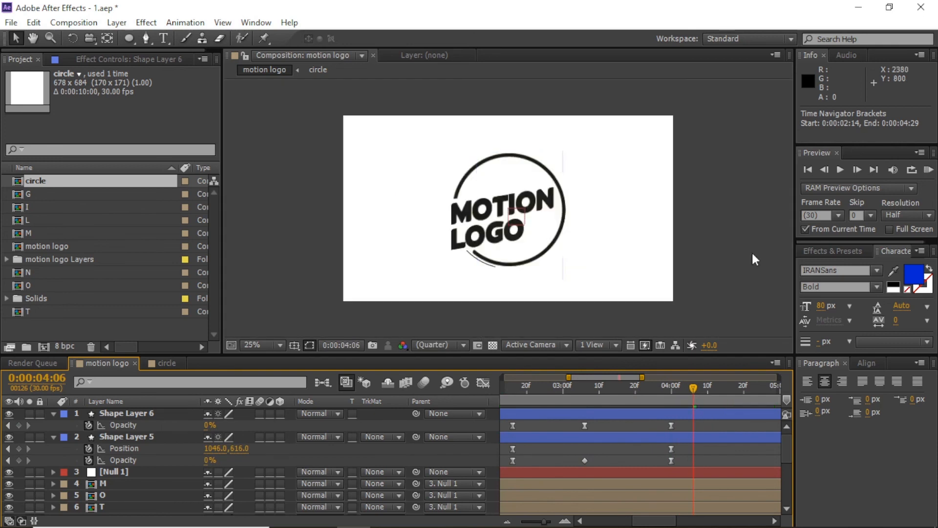
left_click(754, 259)
key("ctrl+a")
key("u")
key("u")
left_click(507, 522)
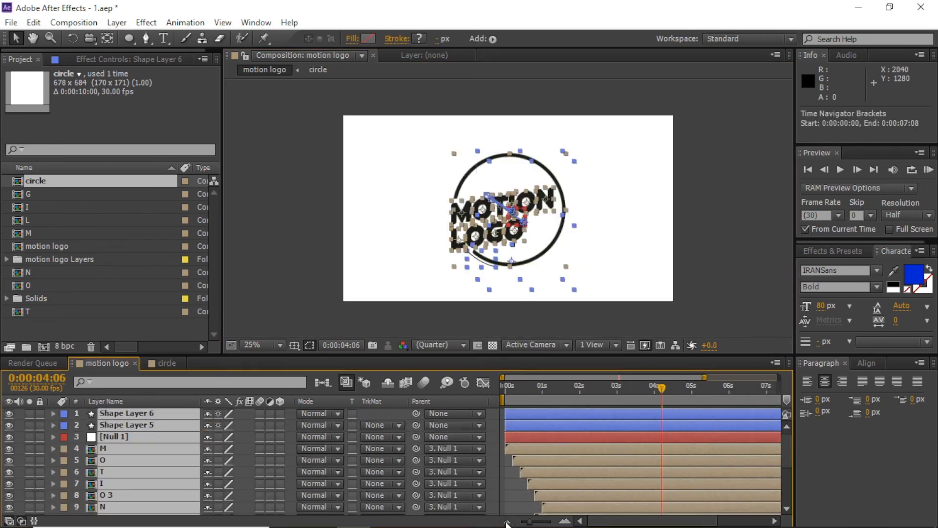
left_click(509, 494)
key("Home")
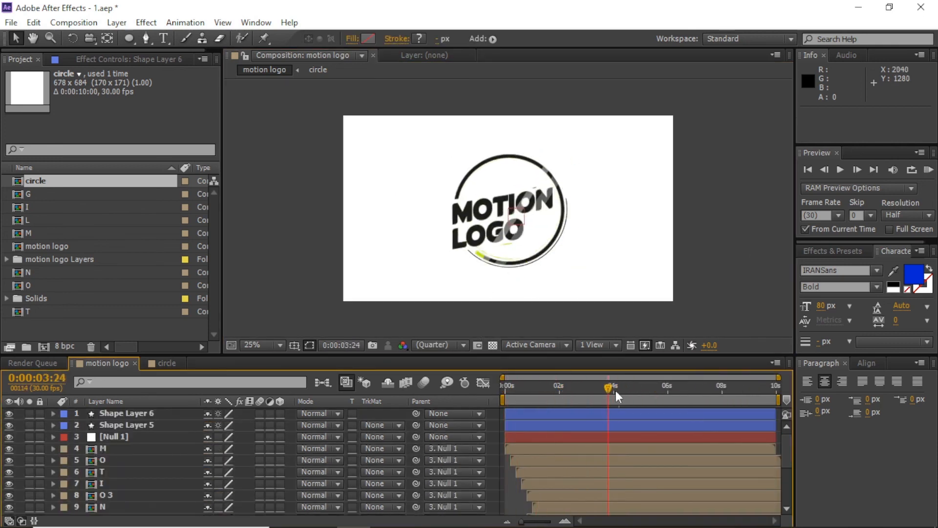
left_click(929, 170)
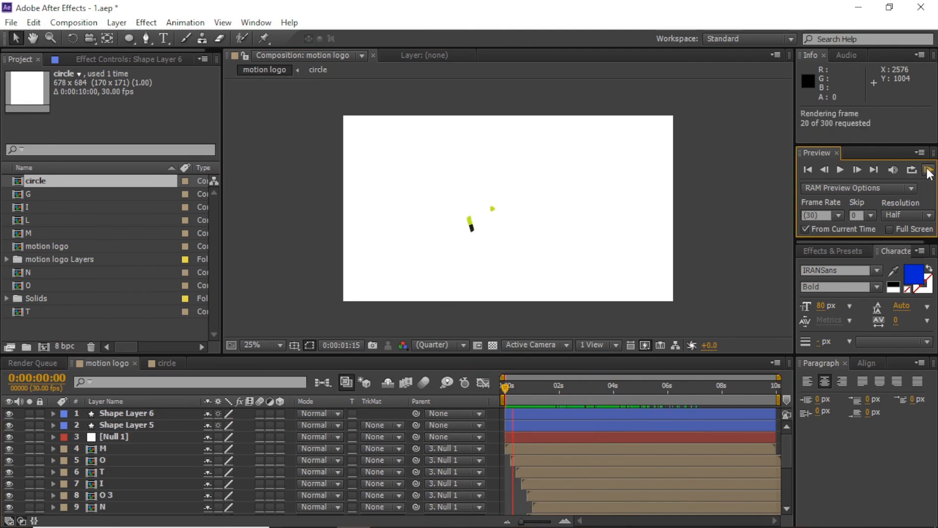